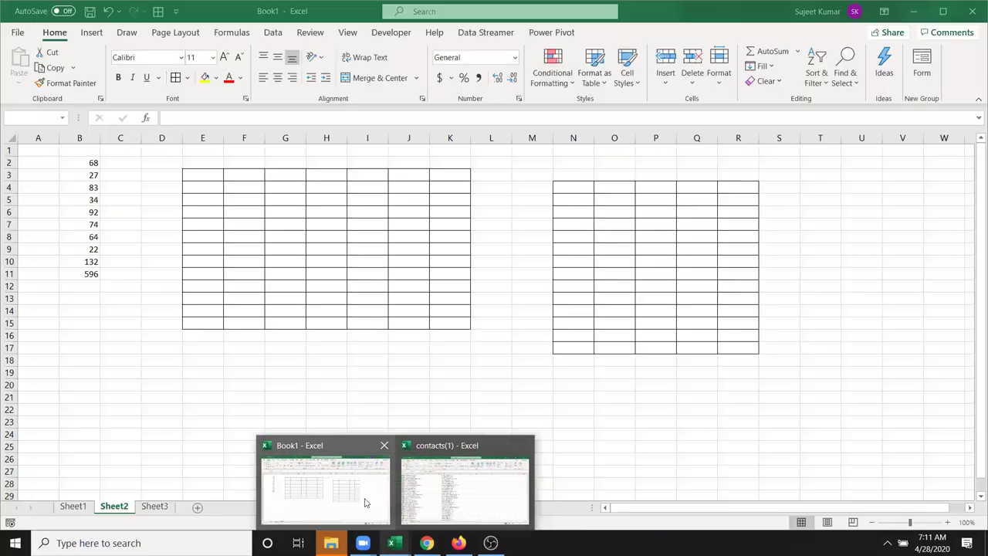
# In Book1, go to Sheet3 and clear the numbers in A1:F10
pyautogui.click(365, 493)
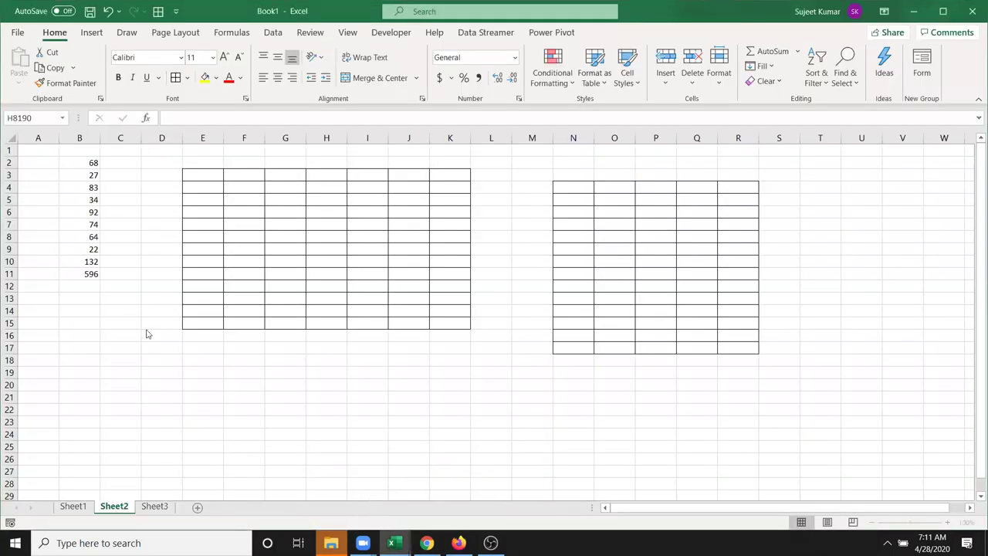
pyautogui.click(154, 507)
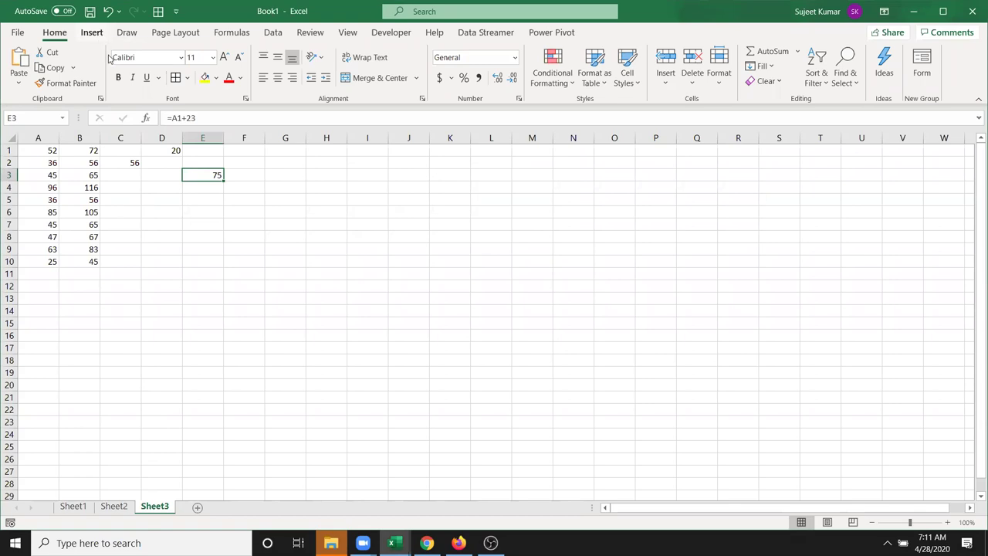
pyautogui.click(90, 34)
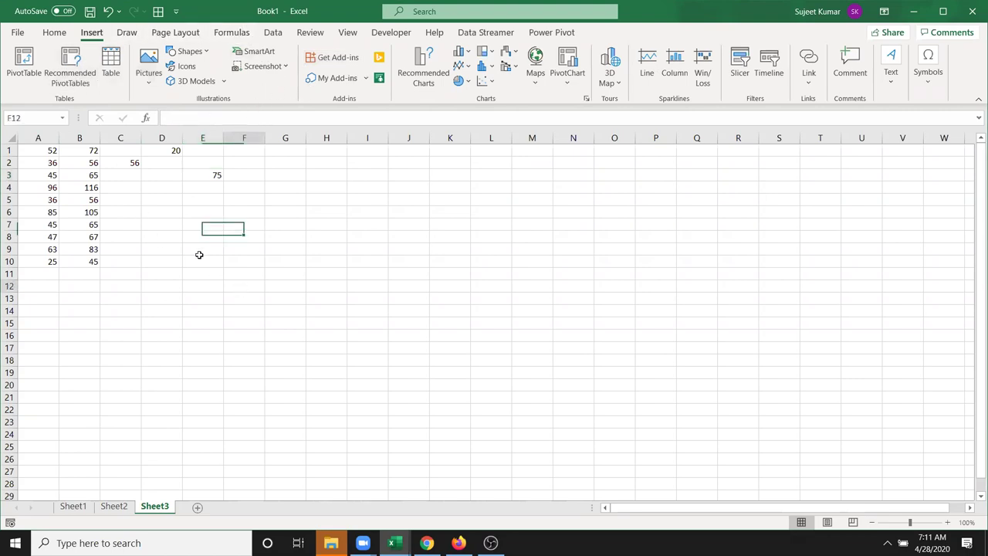
pyautogui.moveTo(38, 149); pyautogui.dragTo(230, 266)
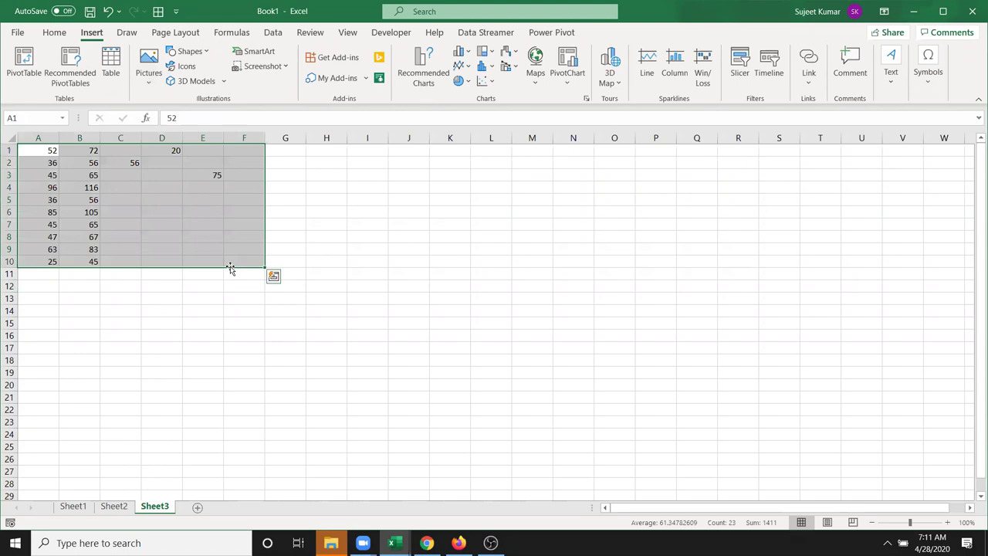
pyautogui.press('Delete')
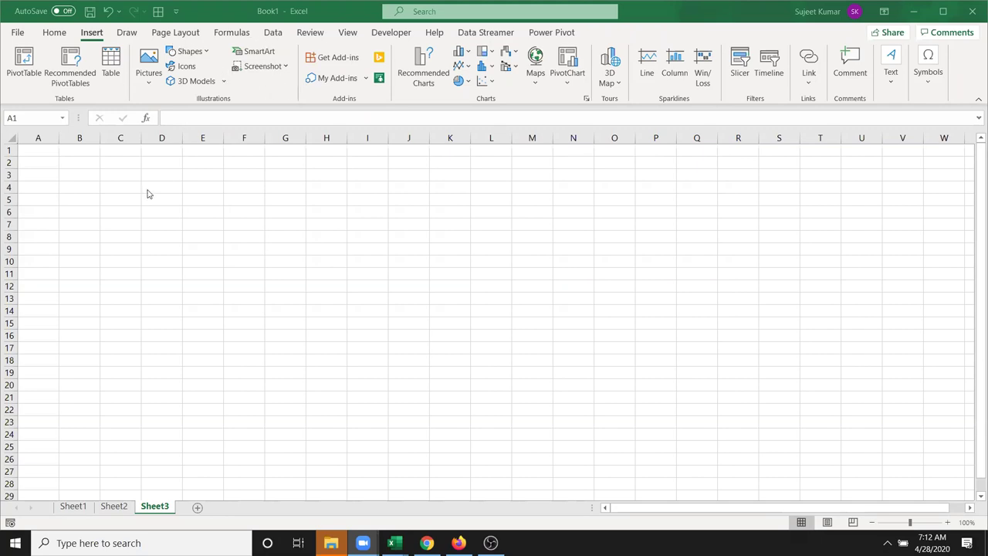
# Select the sheet's data range, then drop the selection back to cell A1
pyautogui.hotkey('ctrl', 'a')
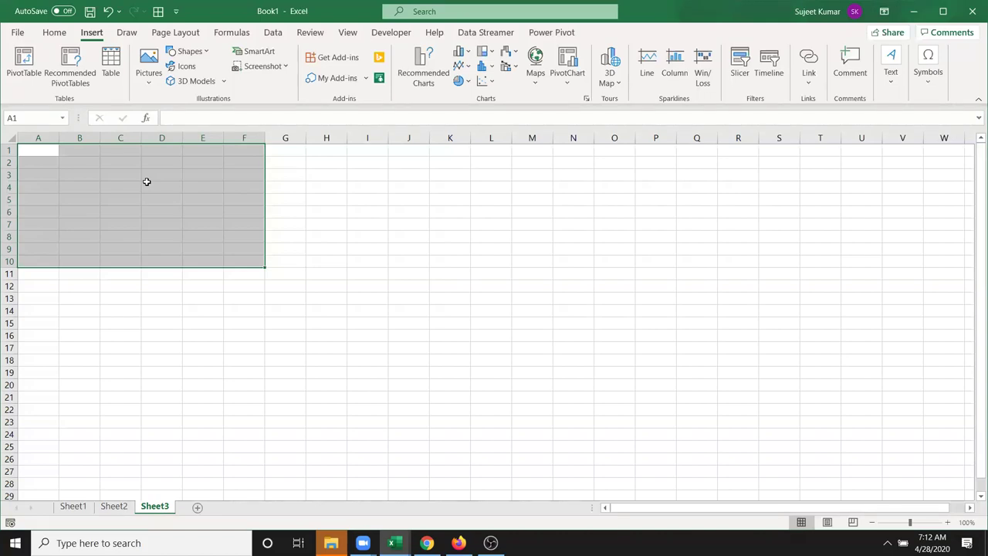
pyautogui.click(35, 154)
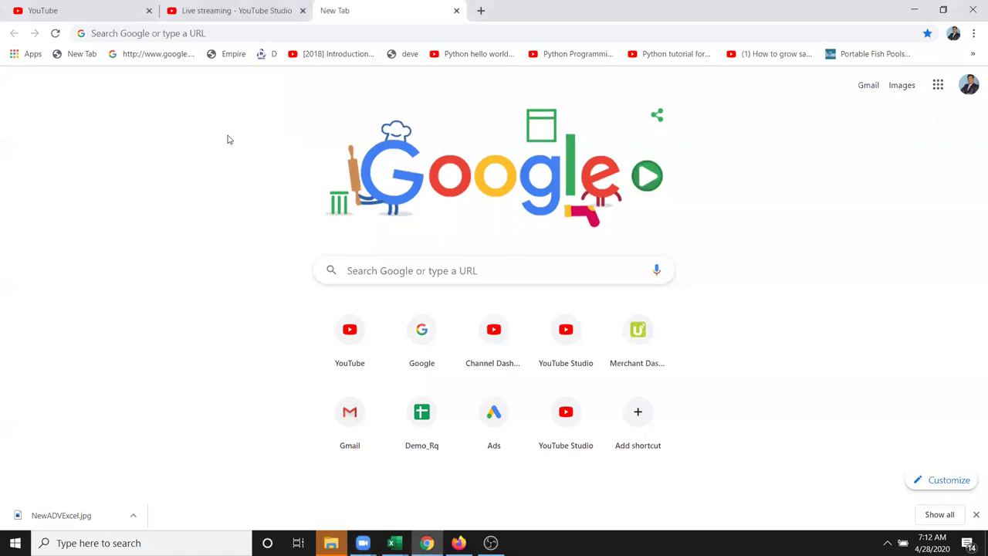
# Run a Google image search for 'advance excel training'
pyautogui.click(390, 267)
pyautogui.write('ad')
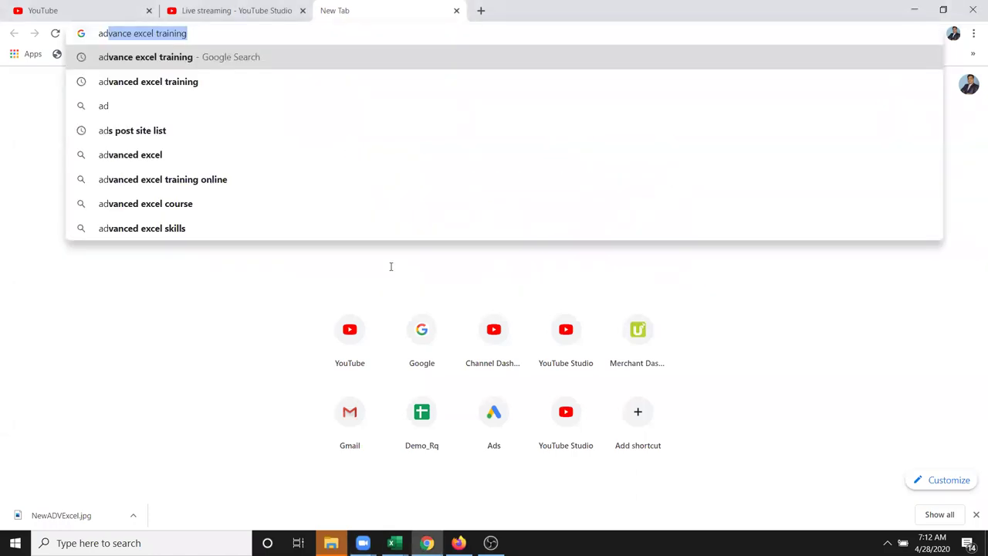
pyautogui.press('Return')
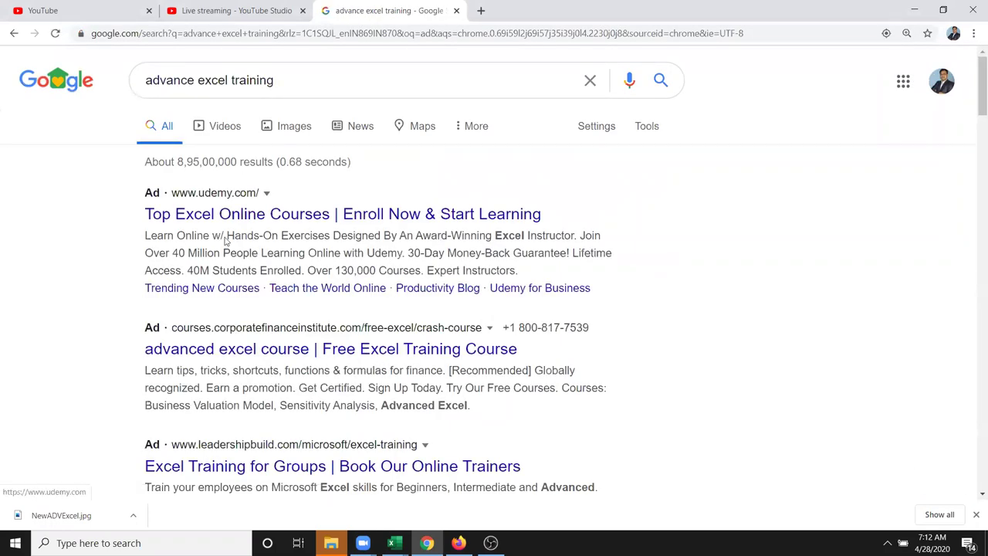
pyautogui.click(294, 129)
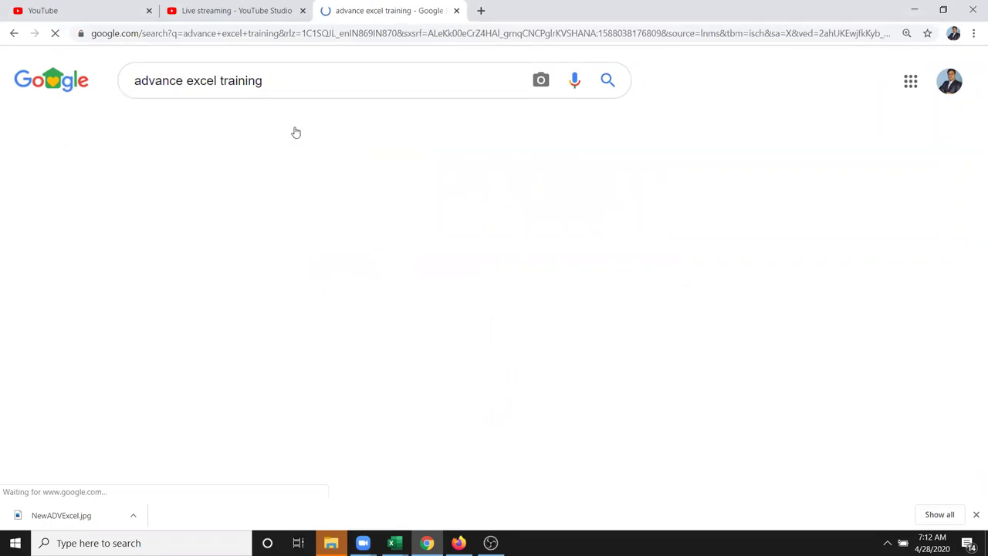
# Copy the Chennai training banner image and switch back to Excel
pyautogui.click(432, 304)
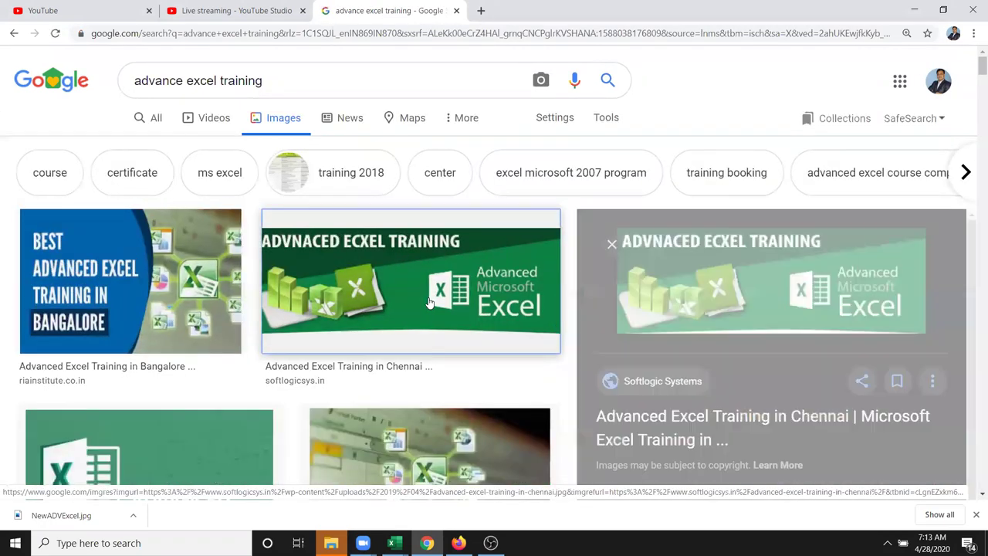
pyautogui.rightClick(776, 139)
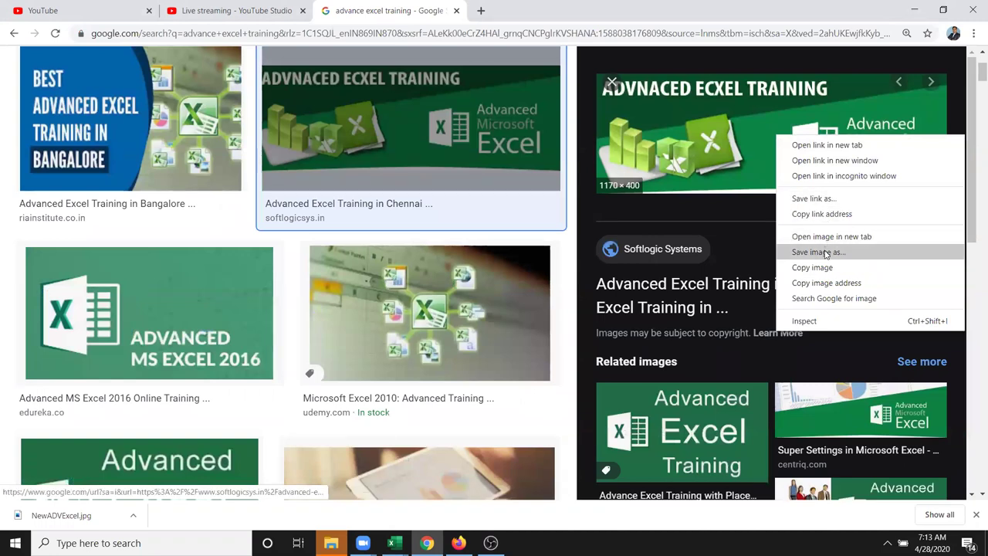
pyautogui.click(825, 267)
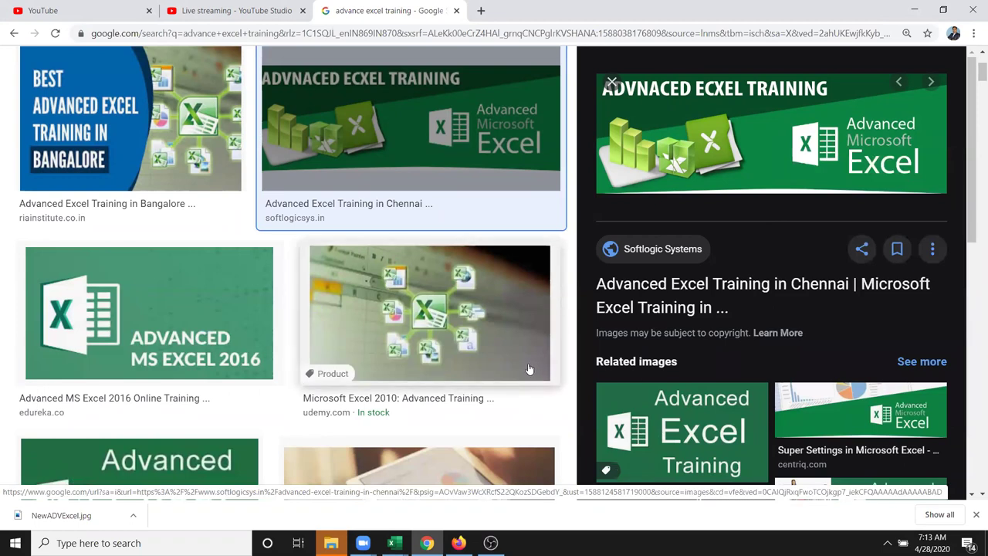
pyautogui.scroll(2, 521, 365)
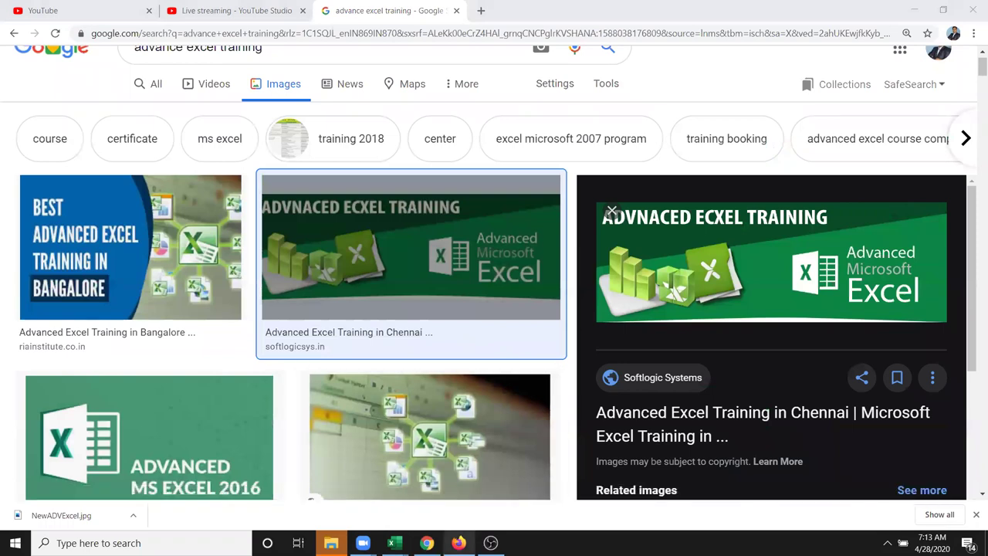
pyautogui.moveTo(391, 542)
pyautogui.click(369, 505)
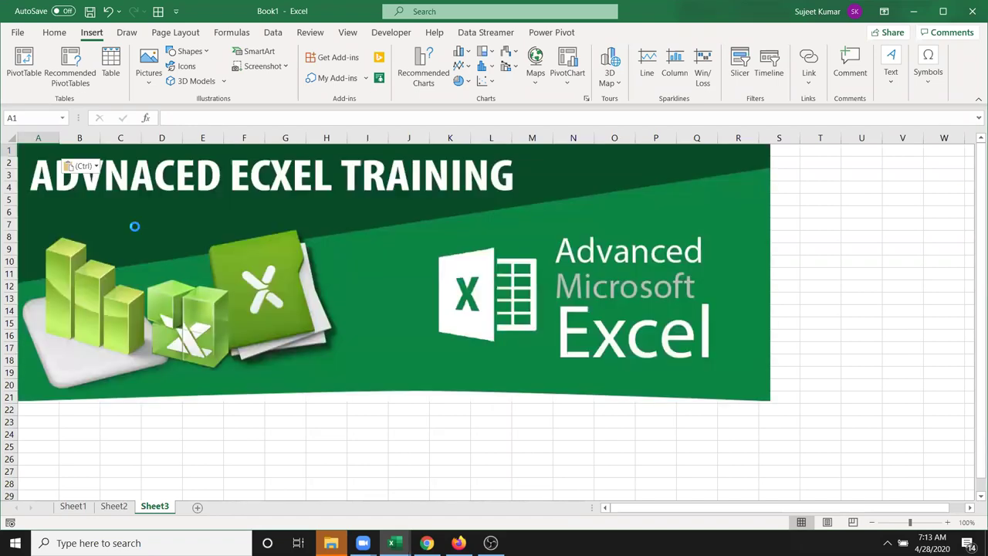
# Undo the banner paste on Sheet3 and bring up the Windows Start search
pyautogui.hotkey('ctrl', 'z')
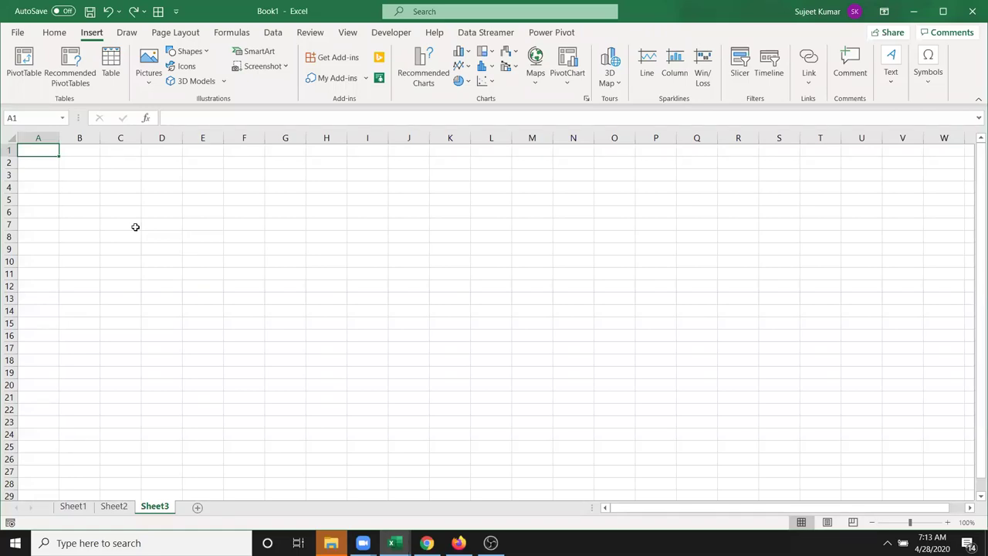
pyautogui.press('super')
# Launch Paint, paste the training banner onto its canvas, then minimize Paint
pyautogui.write('p')
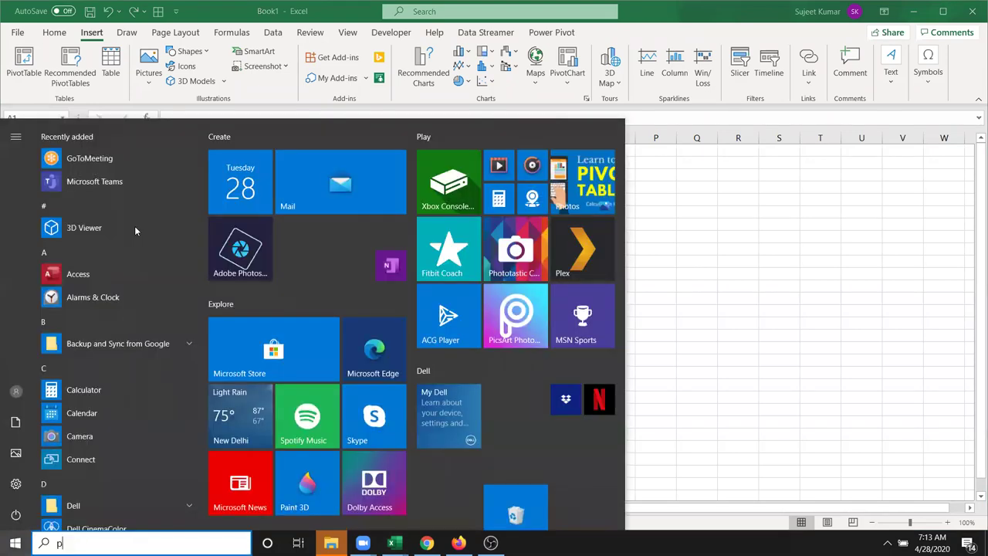
pyautogui.write('a')
pyautogui.click(402, 204)
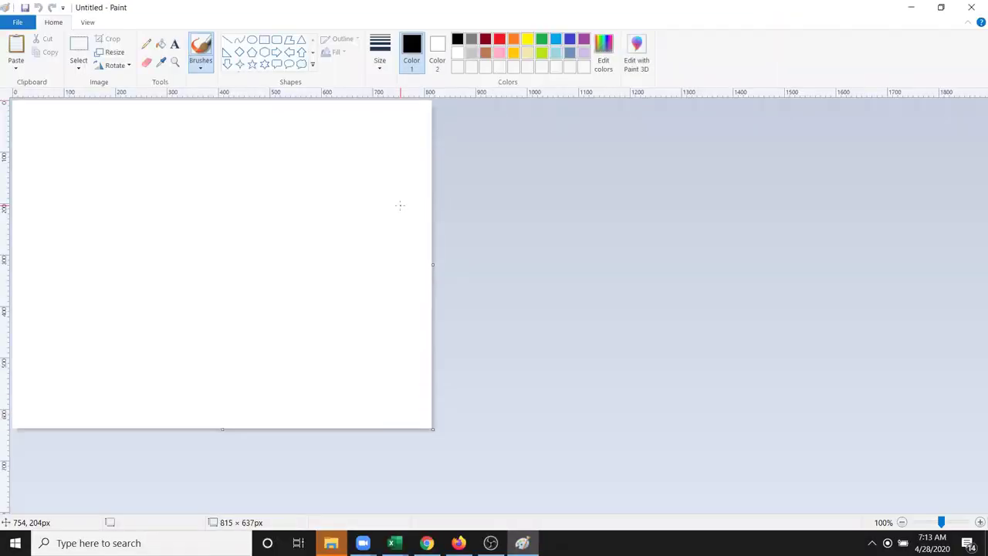
pyautogui.hotkey('ctrl', 'v')
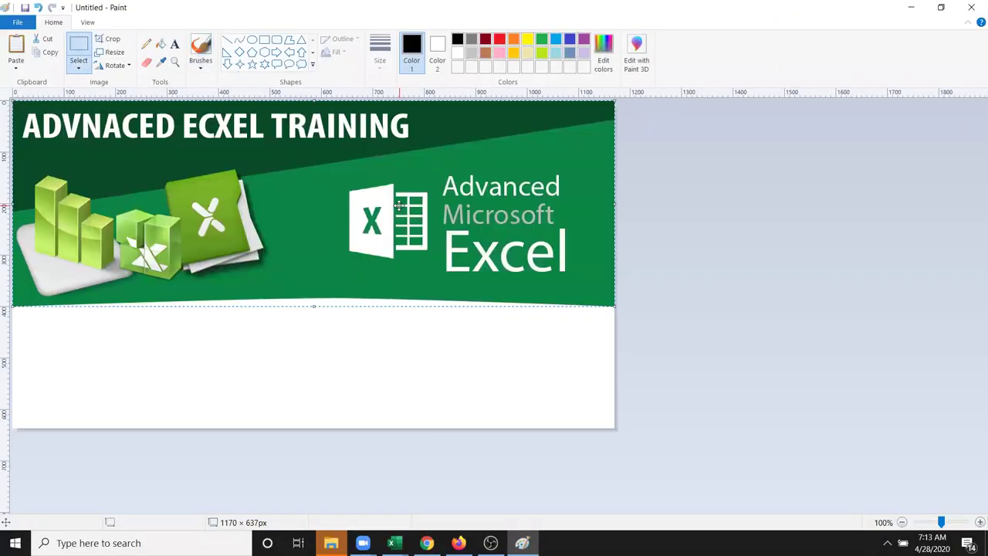
pyautogui.click(911, 8)
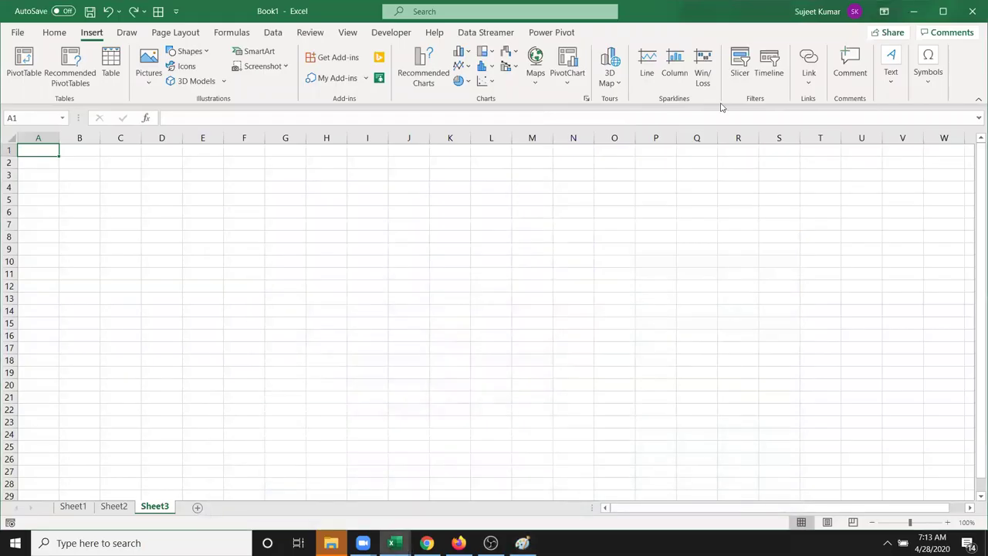
# Paste the banner into Sheet3 and position it around cell B5
pyautogui.hotkey('ctrl', 'v')
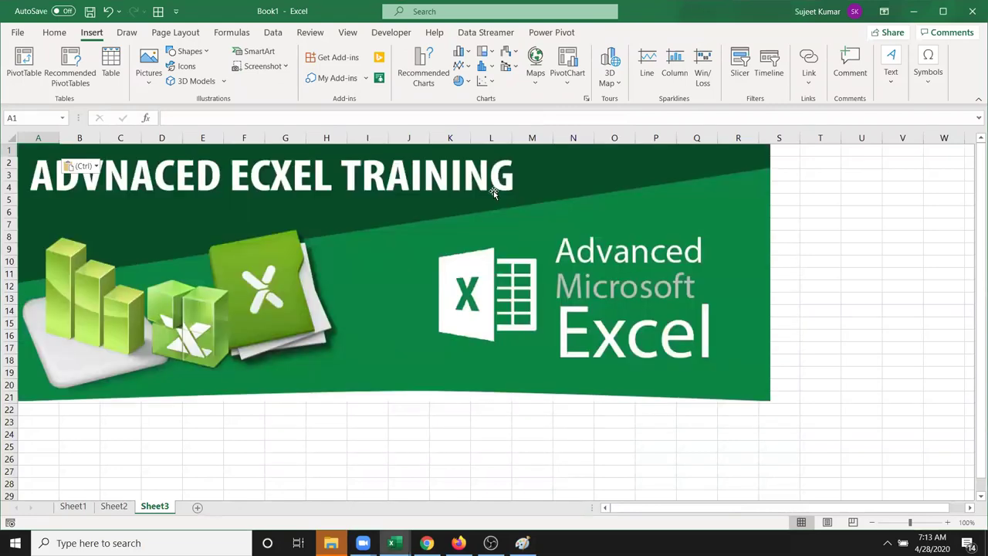
pyautogui.moveTo(559, 277); pyautogui.dragTo(580, 334)
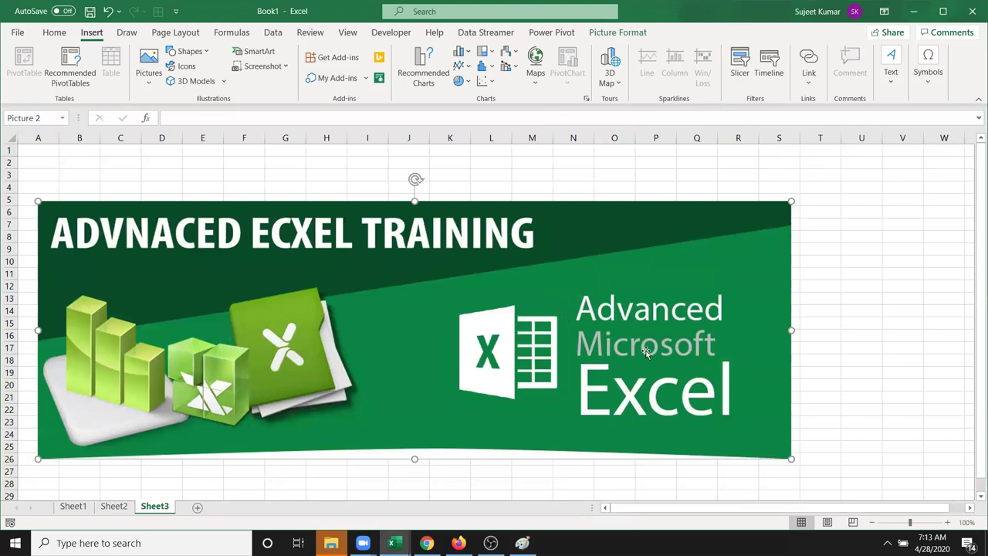
pyautogui.click(833, 341)
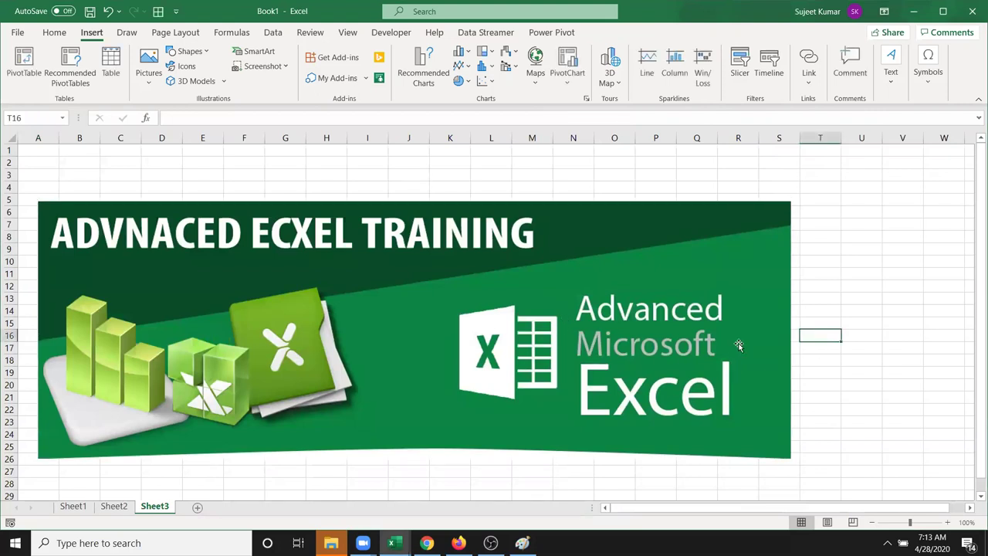
pyautogui.click(698, 340)
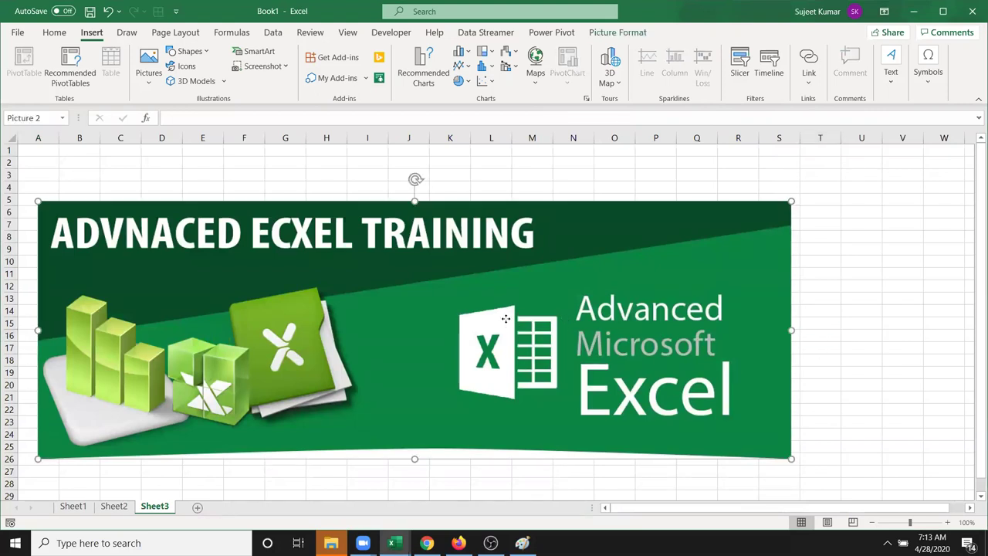
pyautogui.moveTo(507, 321); pyautogui.dragTo(525, 302)
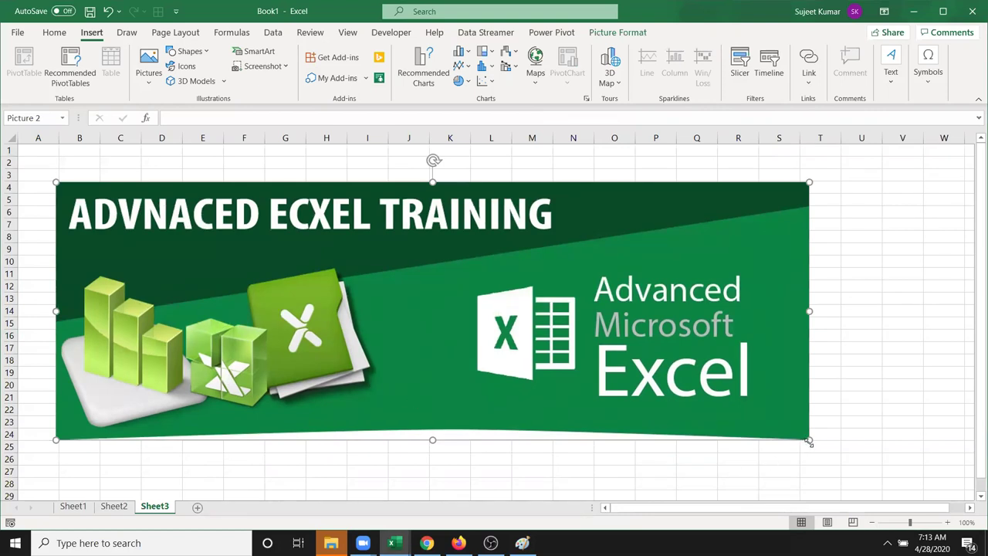
# Resize the banner narrower and shorter, then undo the resizes to restore the large size
pyautogui.moveTo(809, 440); pyautogui.dragTo(744, 429)
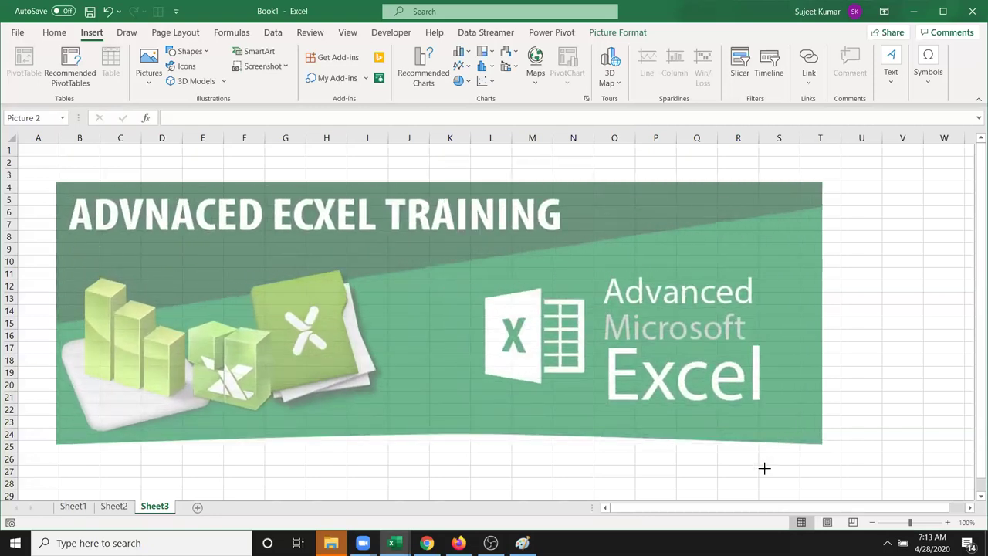
pyautogui.moveTo(745, 429); pyautogui.dragTo(763, 468)
pyautogui.moveTo(820, 313); pyautogui.dragTo(379, 313)
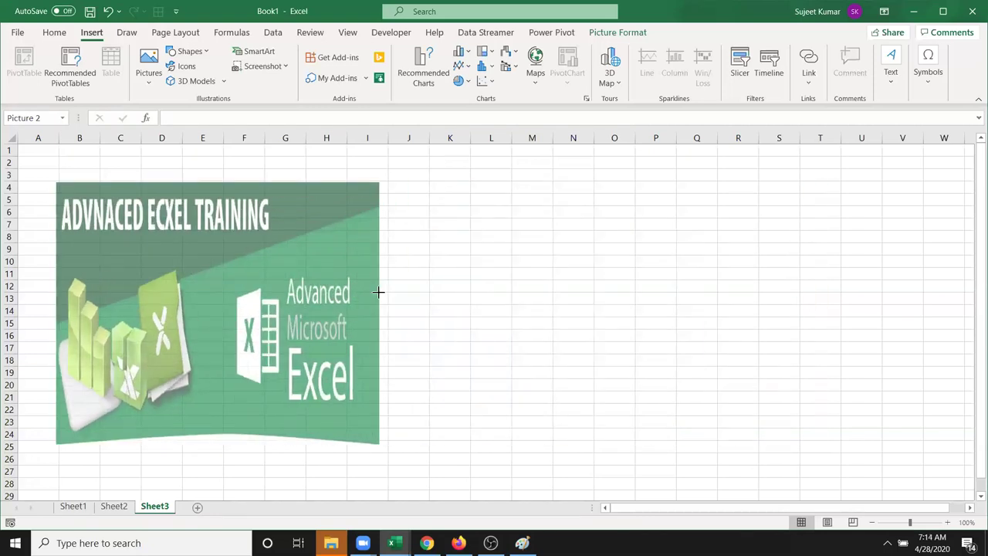
pyautogui.moveTo(218, 445); pyautogui.dragTo(218, 290)
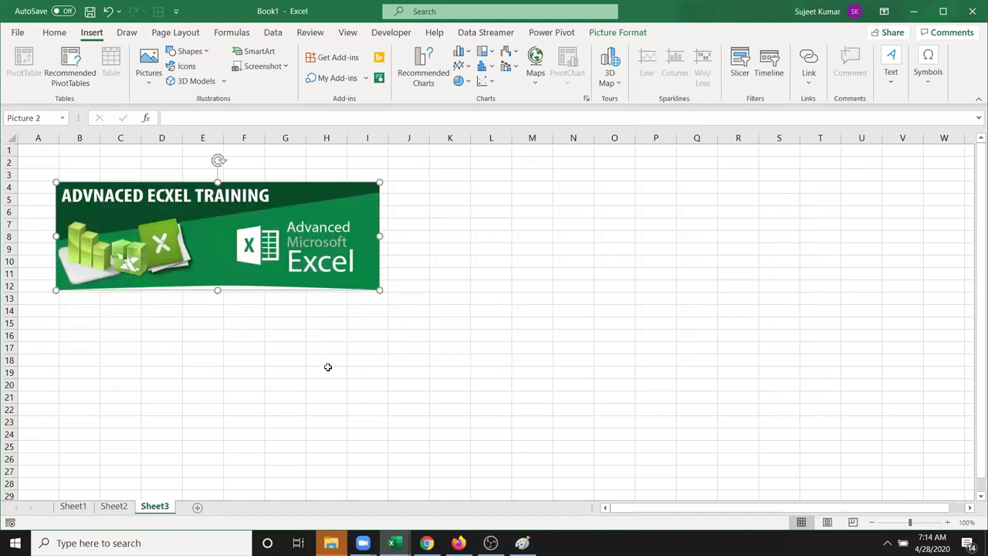
pyautogui.hotkey('ctrl', 'z')
pyautogui.hotkey('ctrl', 'z')
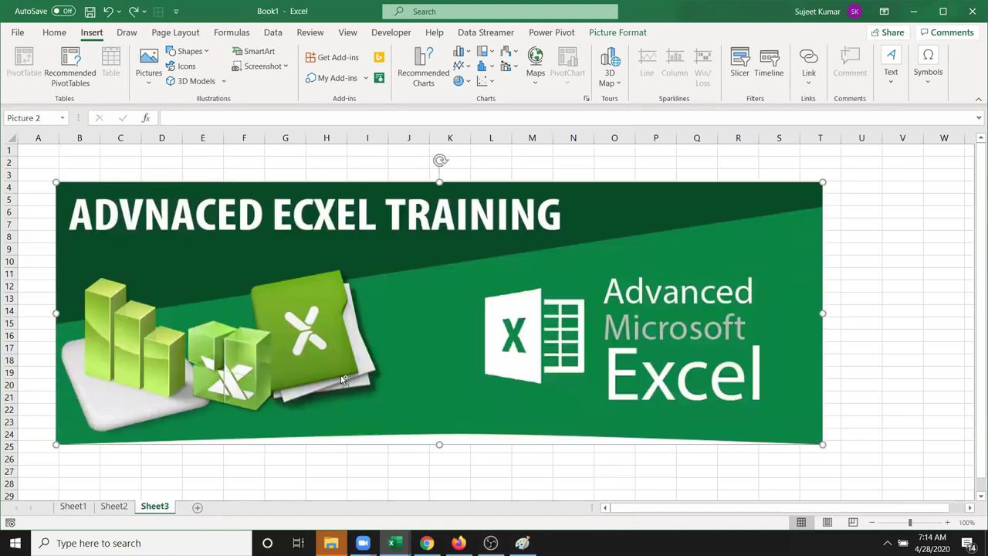
pyautogui.click(730, 472)
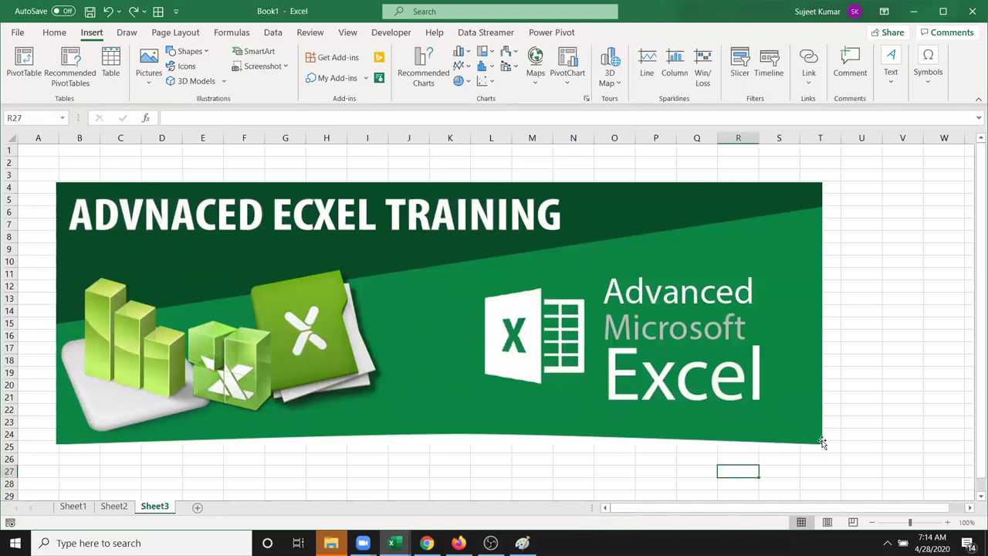
# Shrink the banner picture from its corner to a much smaller size
pyautogui.click(821, 441)
pyautogui.moveTo(822, 443); pyautogui.dragTo(757, 422)
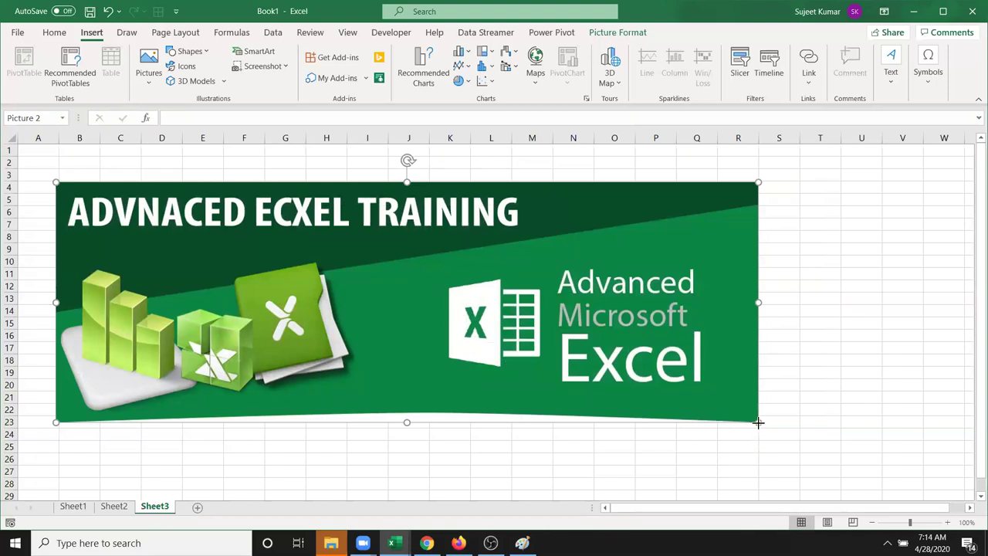
pyautogui.moveTo(757, 422); pyautogui.dragTo(671, 392)
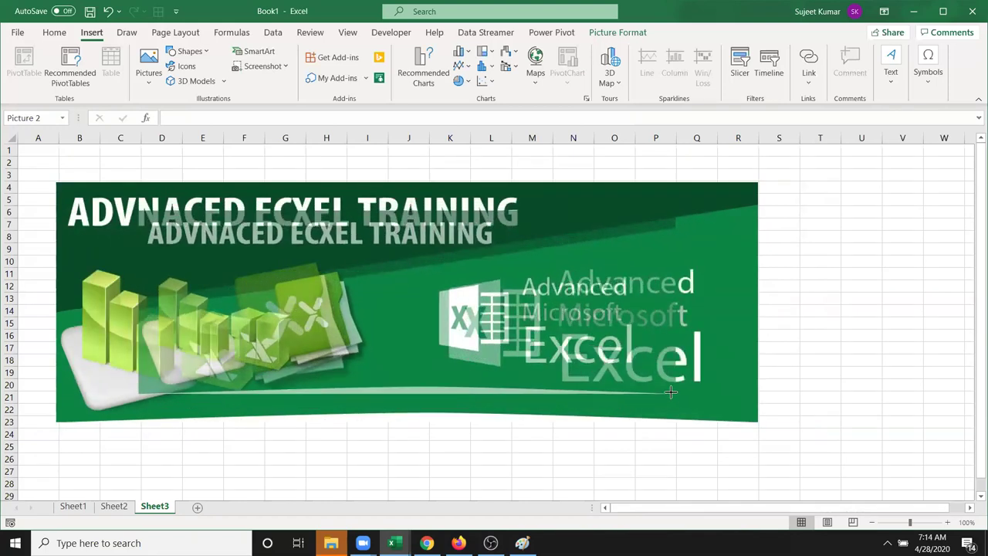
pyautogui.moveTo(670, 392); pyautogui.dragTo(607, 382)
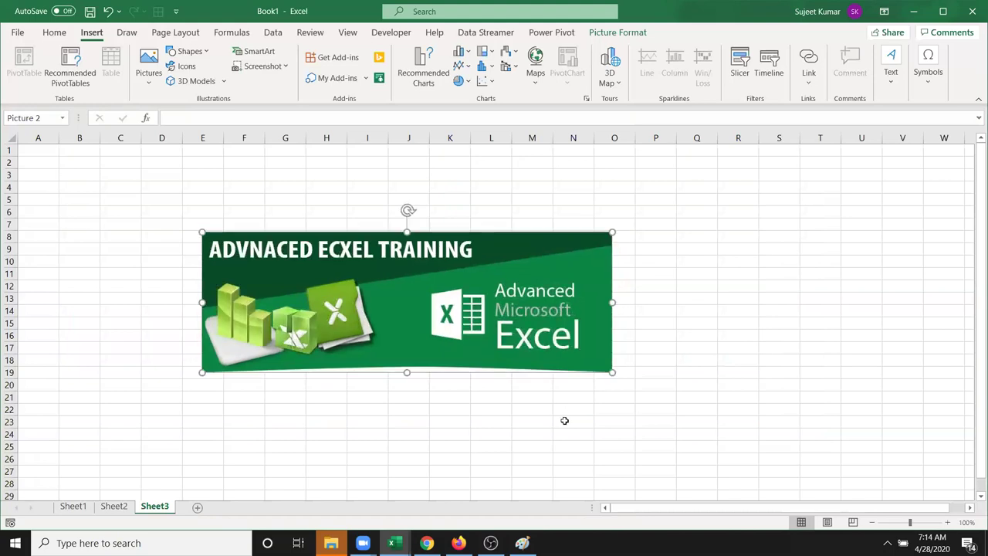
pyautogui.moveTo(402, 318); pyautogui.dragTo(274, 263)
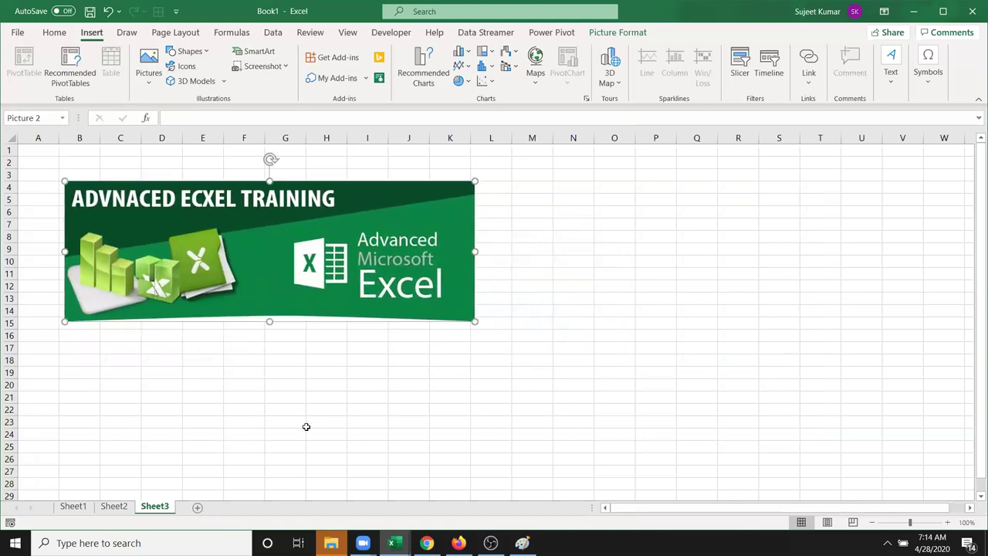
pyautogui.click(327, 432)
# Try tilting the smaller banner, then move it right to span roughly M5:W14
pyautogui.moveTo(344, 258); pyautogui.dragTo(422, 338)
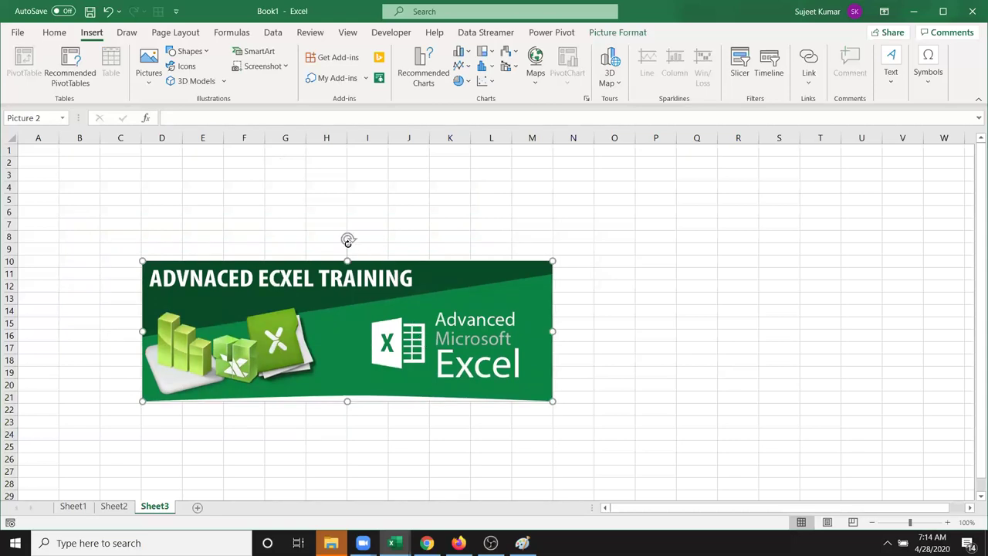
pyautogui.moveTo(348, 238)
pyautogui.mouseDown()
pyautogui.moveTo(381, 255)
pyautogui.moveTo(256, 322)
pyautogui.moveTo(288, 279)
pyautogui.moveTo(359, 277)
pyautogui.moveTo(337, 257)
pyautogui.moveTo(364, 267)
pyautogui.moveTo(347, 286)
pyautogui.mouseUp()
pyautogui.click(697, 382)
pyautogui.click(540, 367)
pyautogui.click(615, 35)
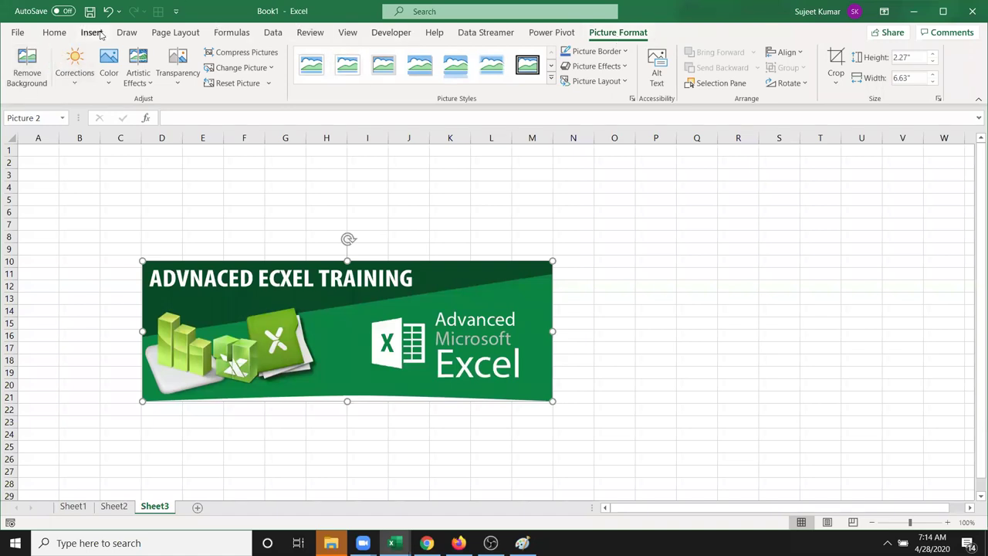
pyautogui.click(92, 33)
pyautogui.moveTo(364, 288)
pyautogui.mouseDown()
pyautogui.moveTo(715, 246)
pyautogui.moveTo(756, 206)
pyautogui.mouseUp()
# Leave the banner at the upper right and show the Pictures choices: device, stock, online
pyautogui.click(213, 261)
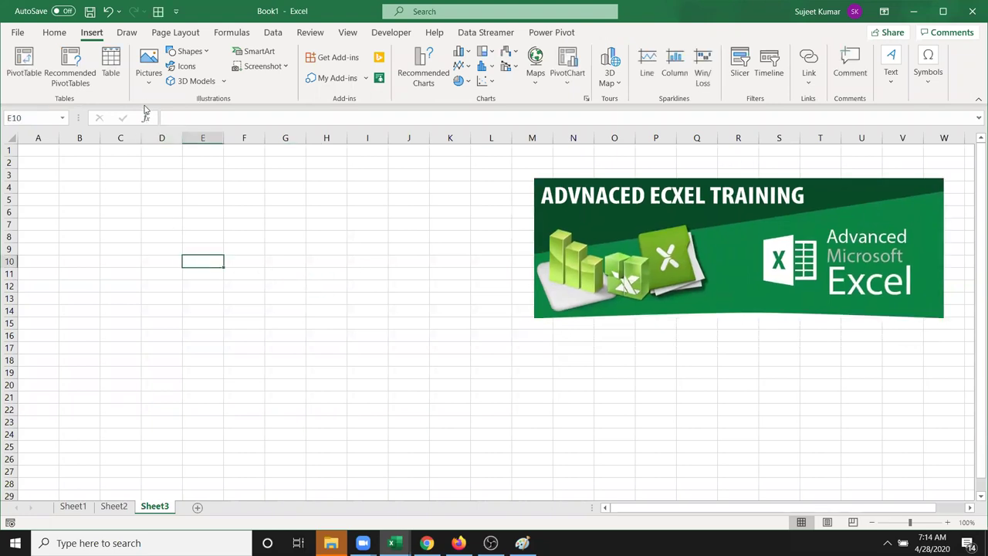
pyautogui.click(147, 69)
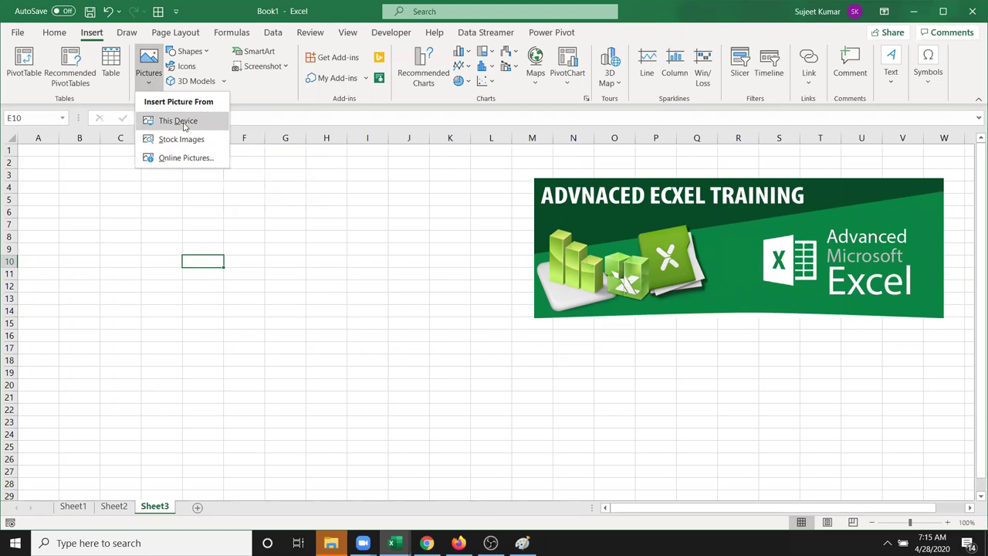
pyautogui.click(186, 126)
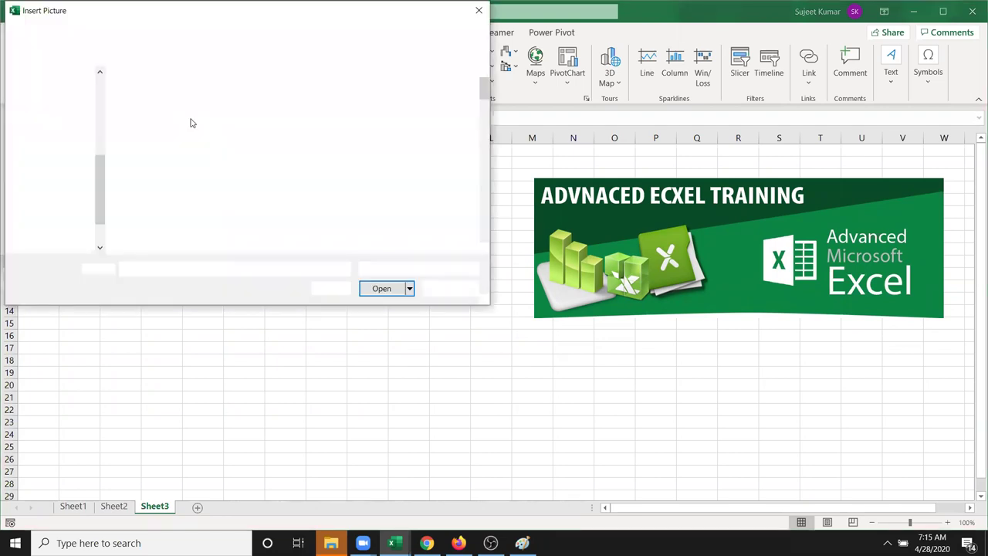
pyautogui.doubleClick(215, 193)
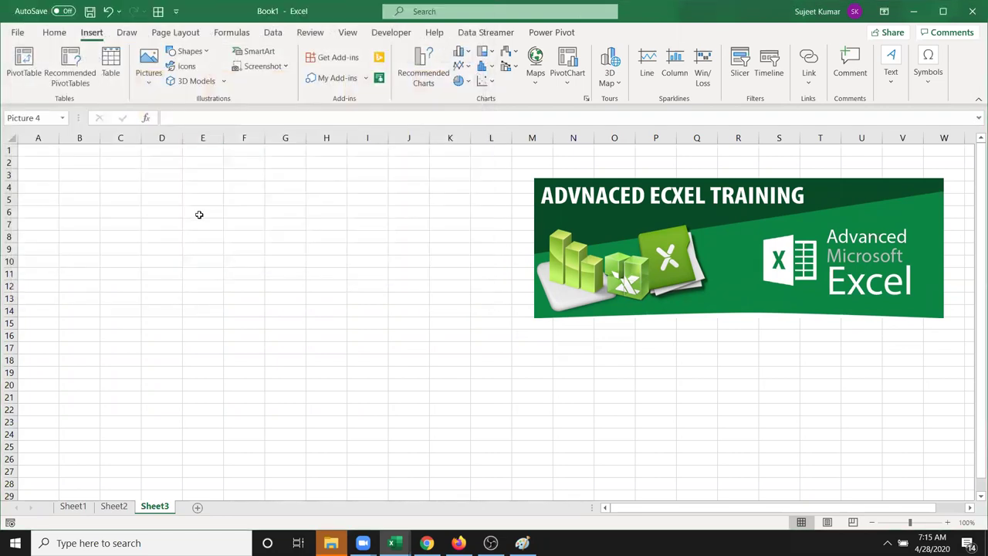
pyautogui.moveTo(298, 311); pyautogui.dragTo(243, 237)
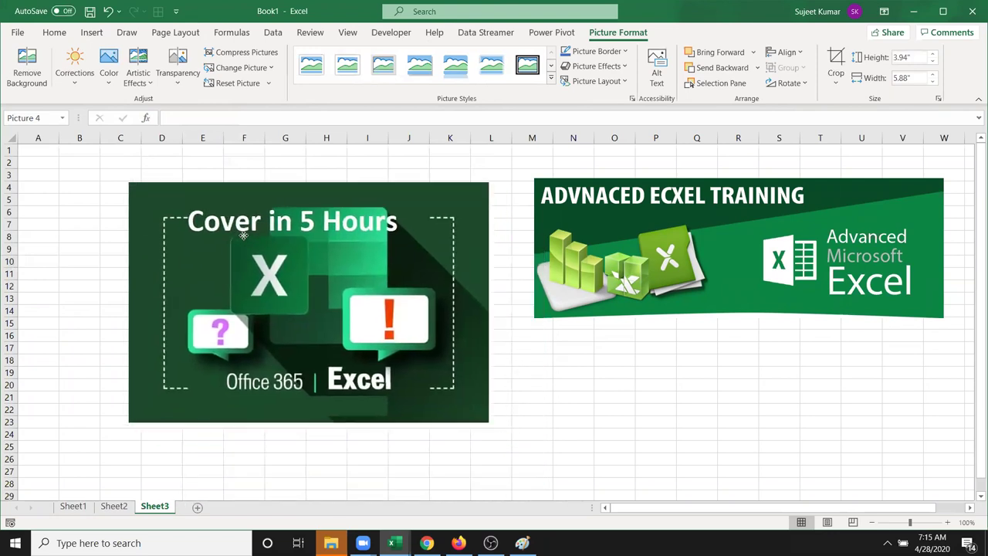
pyautogui.press('Delete')
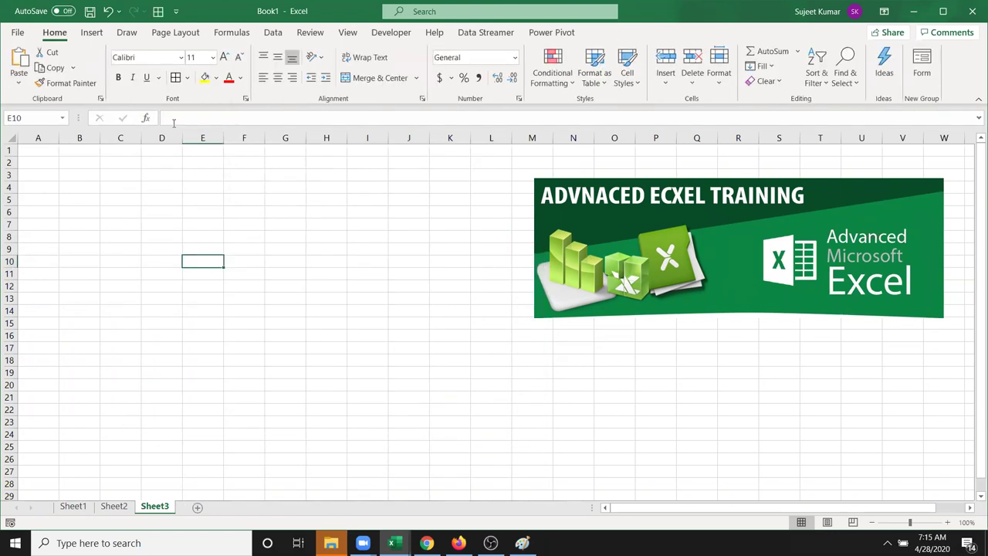
# Insert the green Excel logo from an Online Pictures search for 'excel' and move it up-left
pyautogui.click(99, 37)
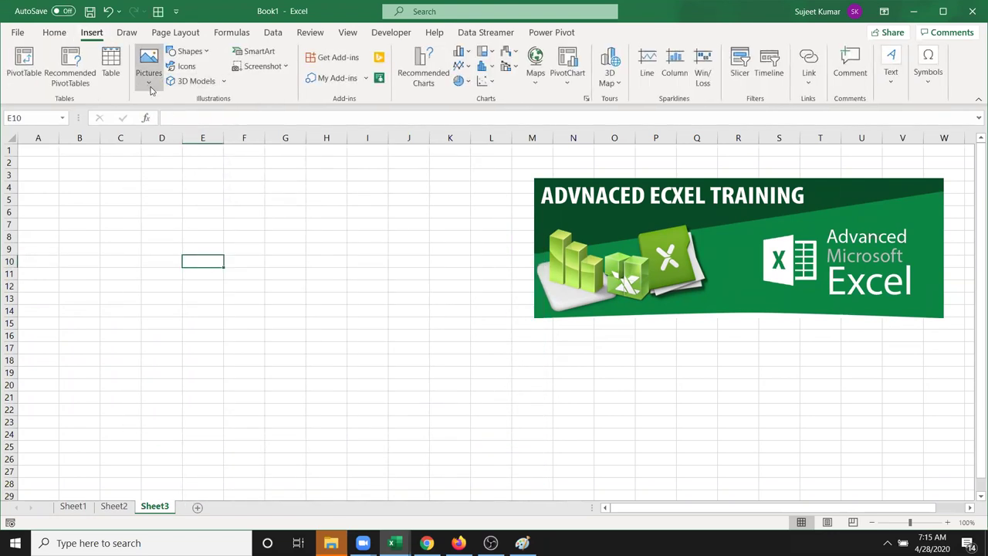
pyautogui.click(150, 83)
pyautogui.click(175, 159)
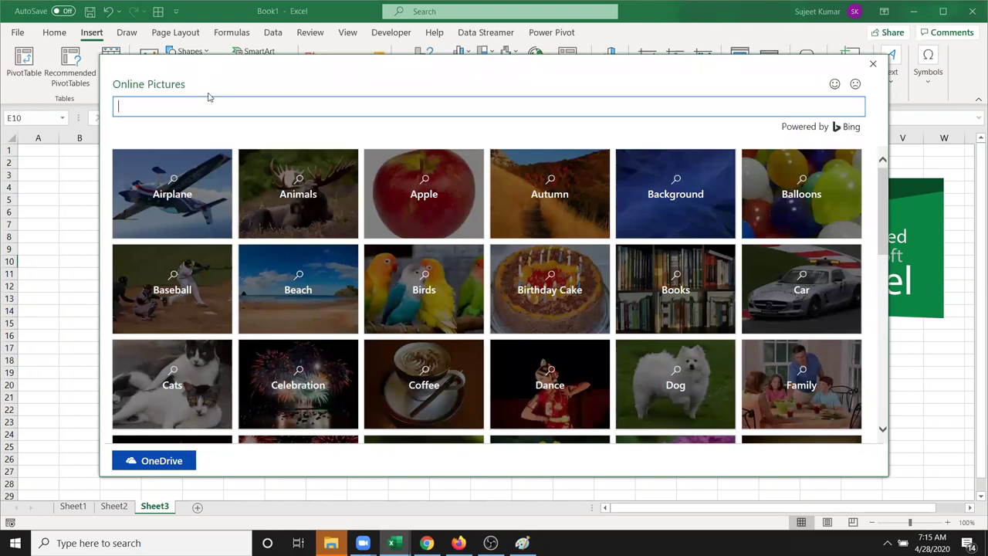
pyautogui.write('excel')
pyautogui.press('Return')
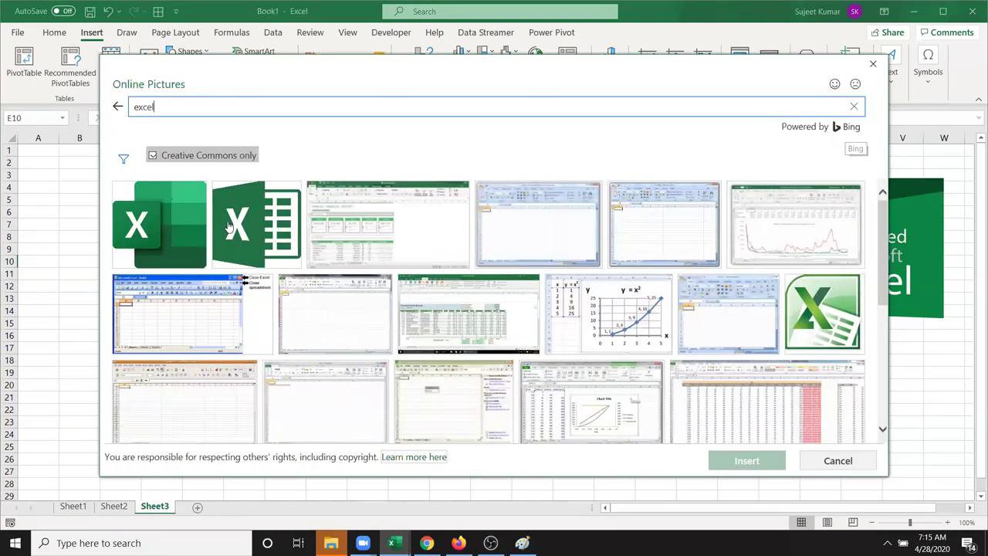
pyautogui.doubleClick(241, 229)
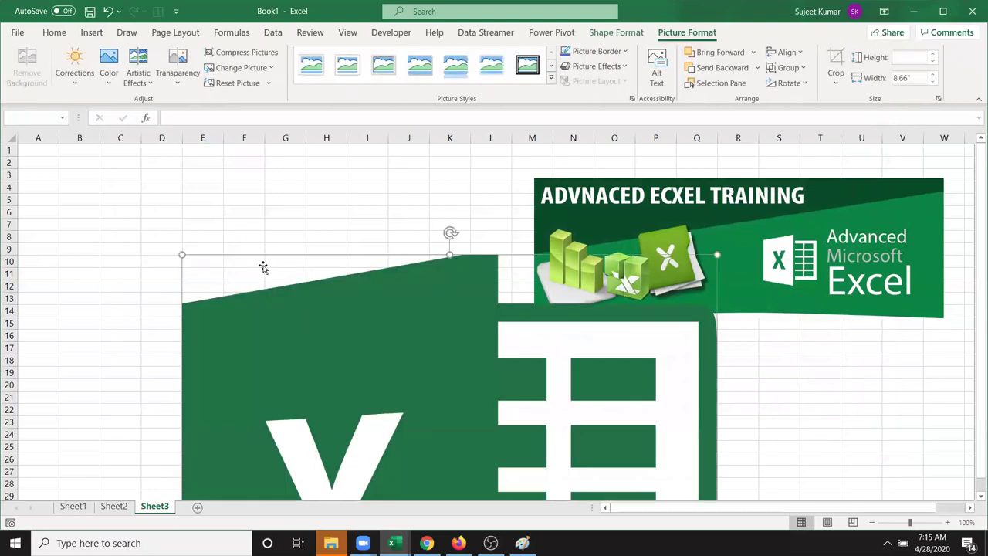
pyautogui.moveTo(328, 294); pyautogui.dragTo(193, 193)
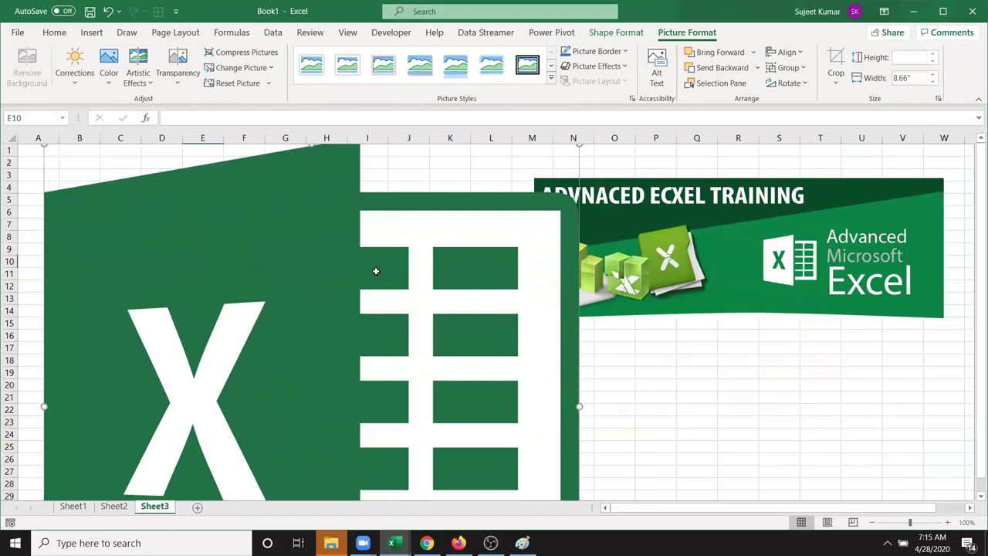
# Delete the Excel logo and reposition the banner picture toward the left
pyautogui.press('Delete')
pyautogui.moveTo(813, 240); pyautogui.dragTo(415, 276)
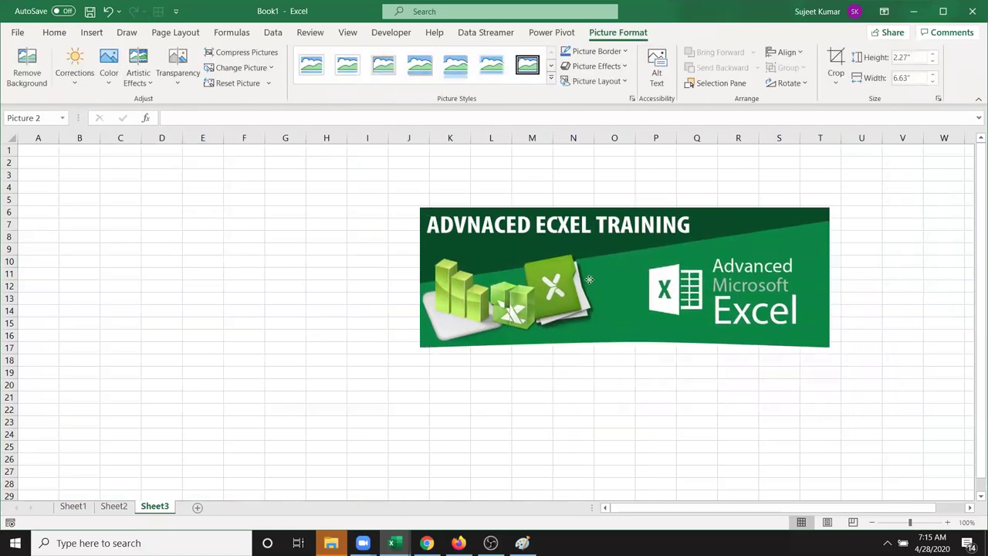
pyautogui.click(720, 293)
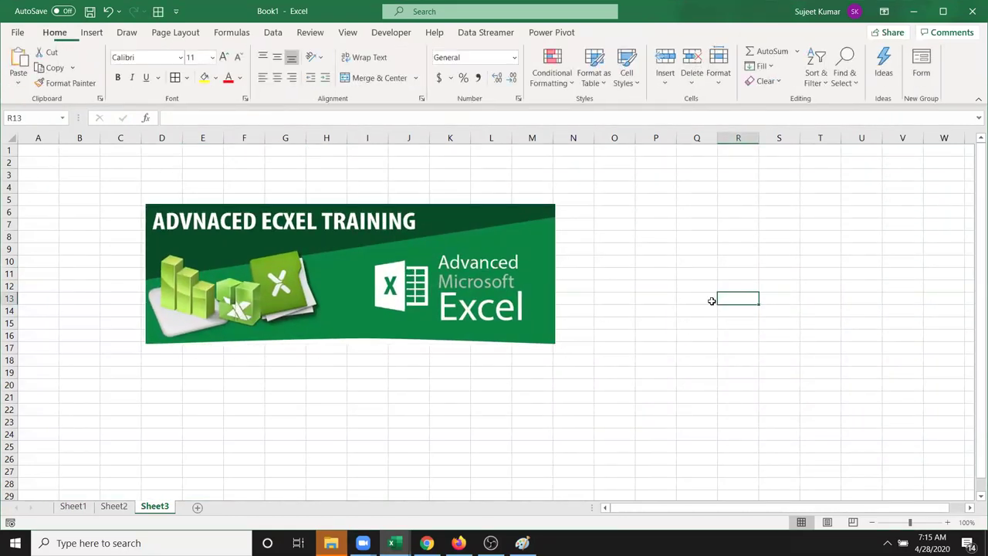
pyautogui.click(544, 288)
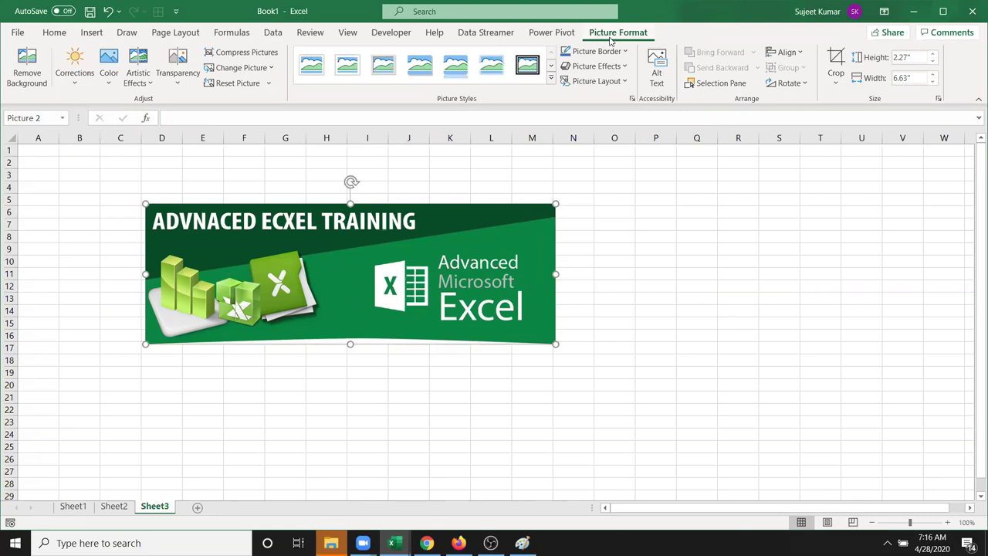
pyautogui.press('Right')
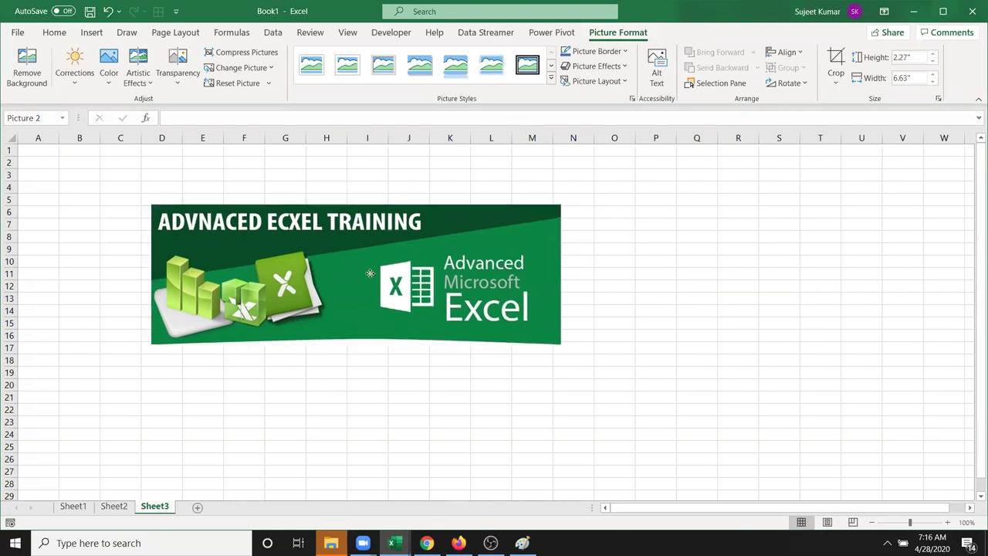
pyautogui.press('Right')
pyautogui.press('Right')
pyautogui.press('Right')
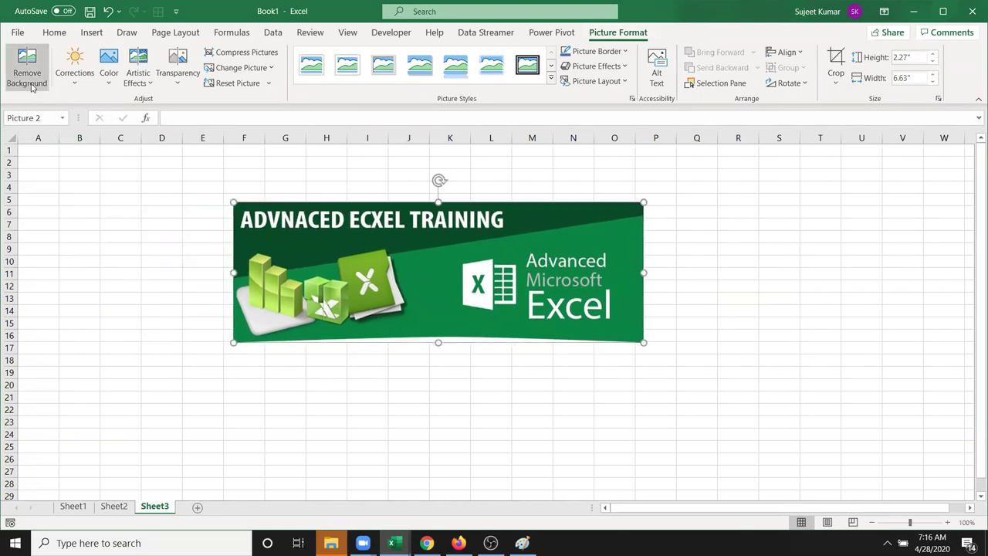
pyautogui.moveTo(366, 232); pyautogui.dragTo(401, 216)
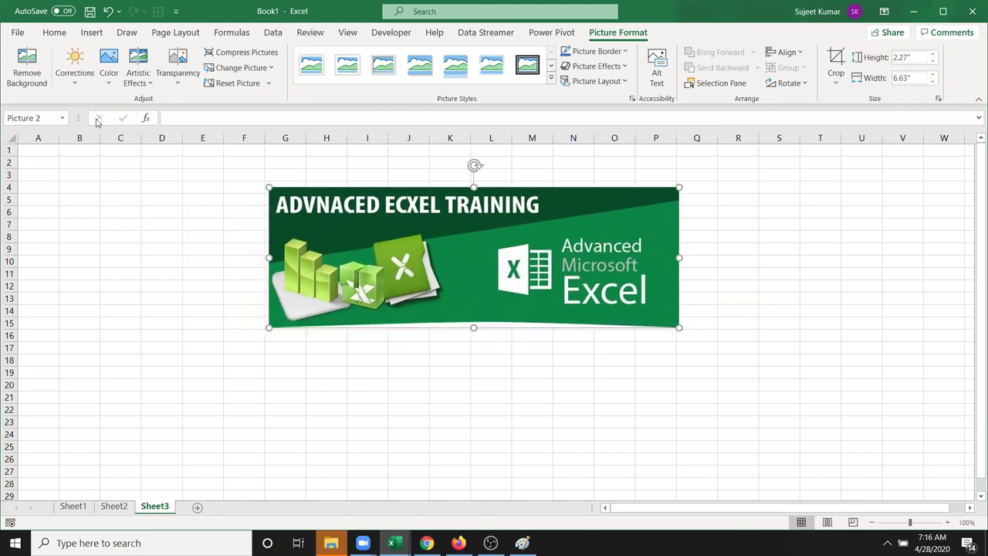
# Remove the banner's background, then delete the picture and return to the browser image results
pyautogui.click(18, 83)
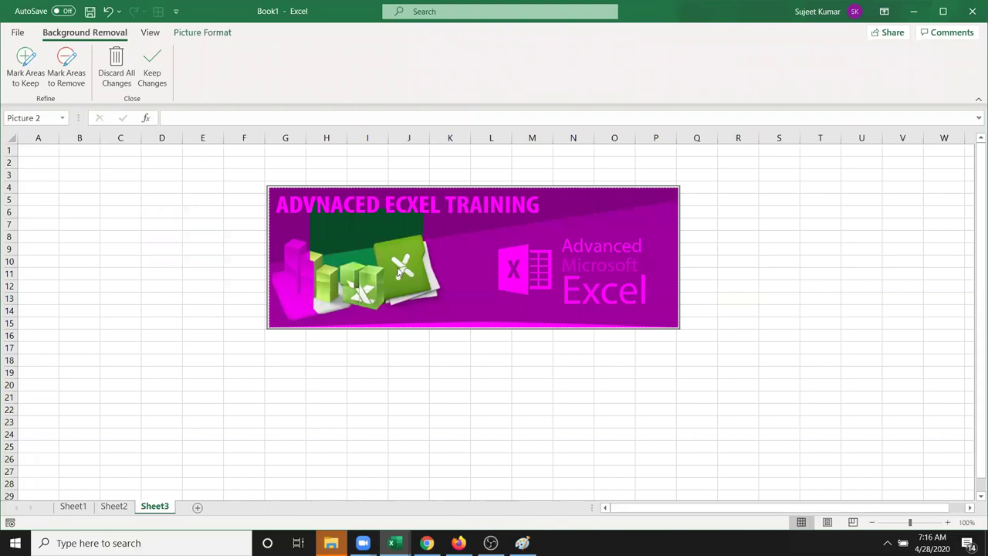
pyautogui.press('Escape')
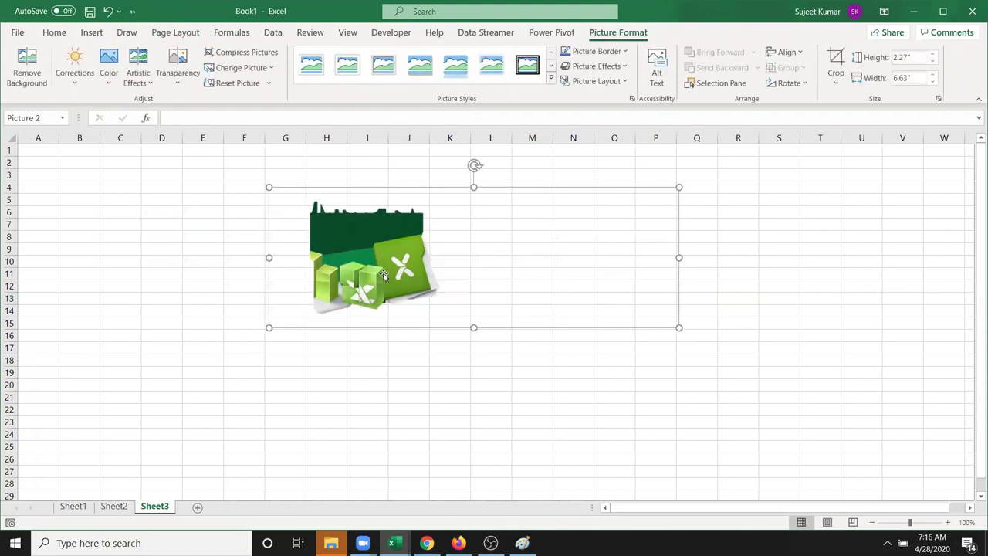
pyautogui.press('Delete')
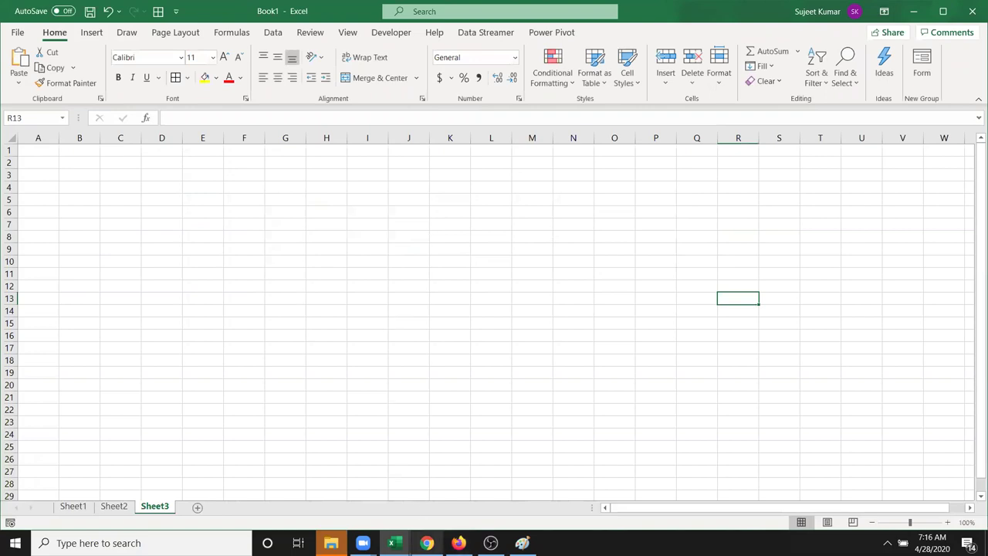
pyautogui.click(425, 543)
# Replace the Google Images search text with the person's name and run the search
pyautogui.scroll(1, 284, 174)
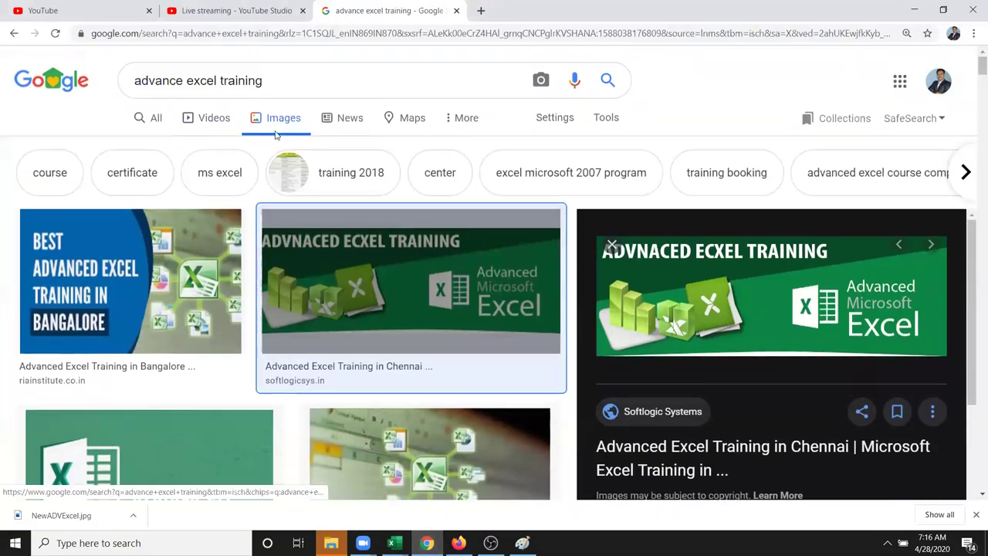
pyautogui.tripleClick(276, 83)
pyautogui.press('BackSpace')
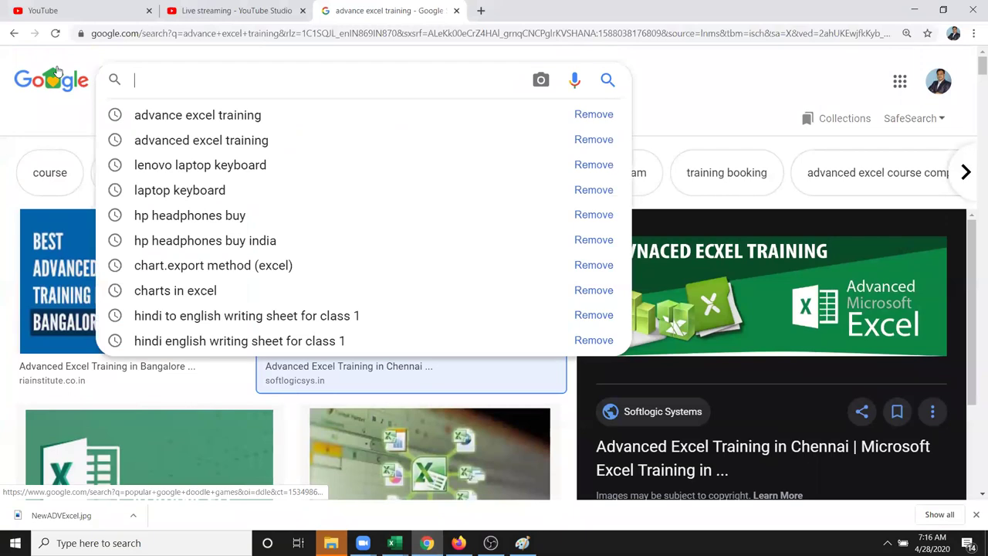
pyautogui.write('Sujeet')
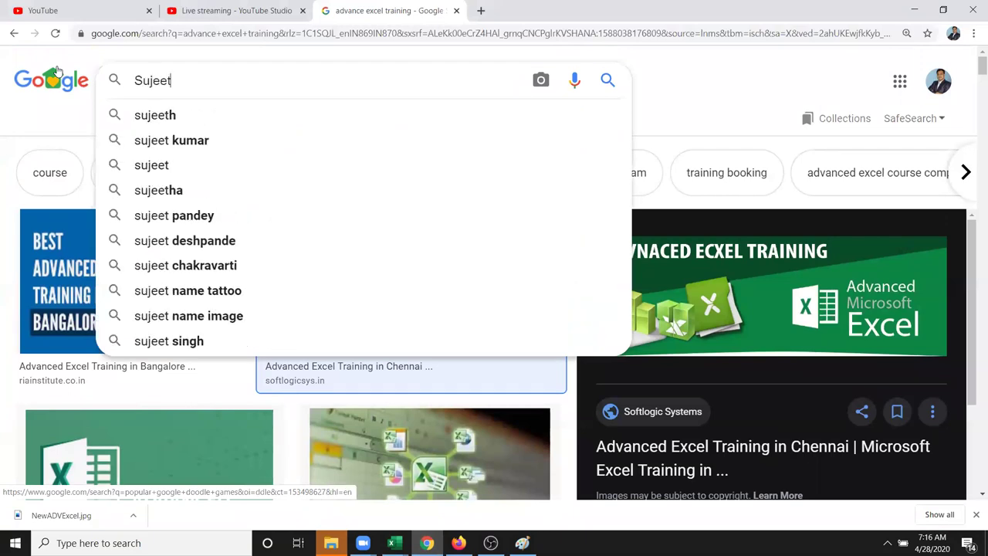
pyautogui.press('Return')
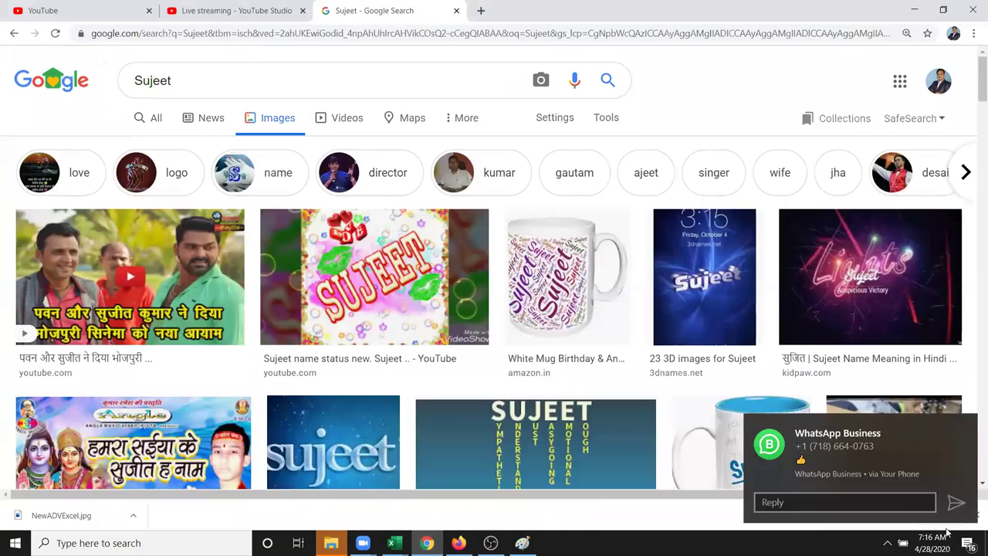
# Scroll down to the selfie photo, preview it, and copy the preview image
pyautogui.scroll(-4, 538, 477)
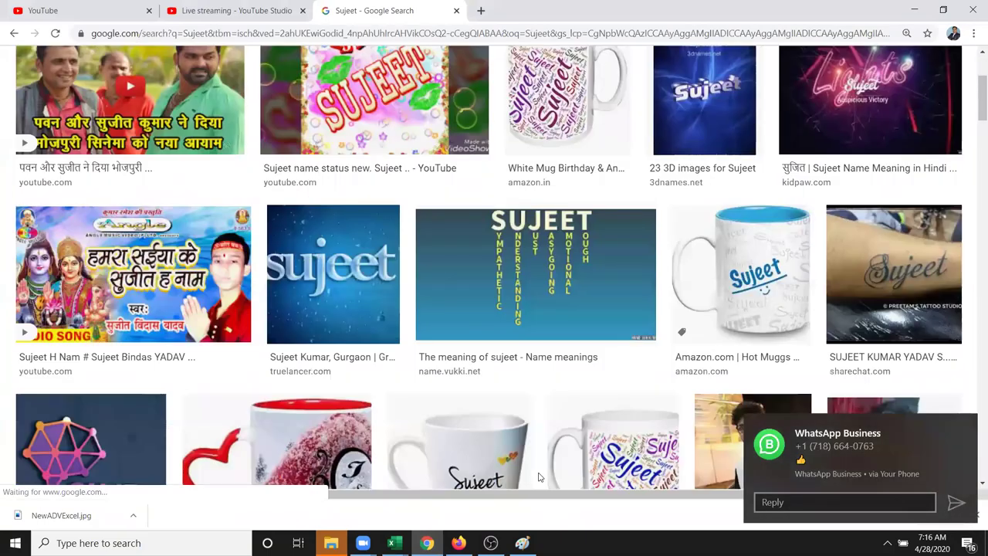
pyautogui.scroll(-1, 538, 477)
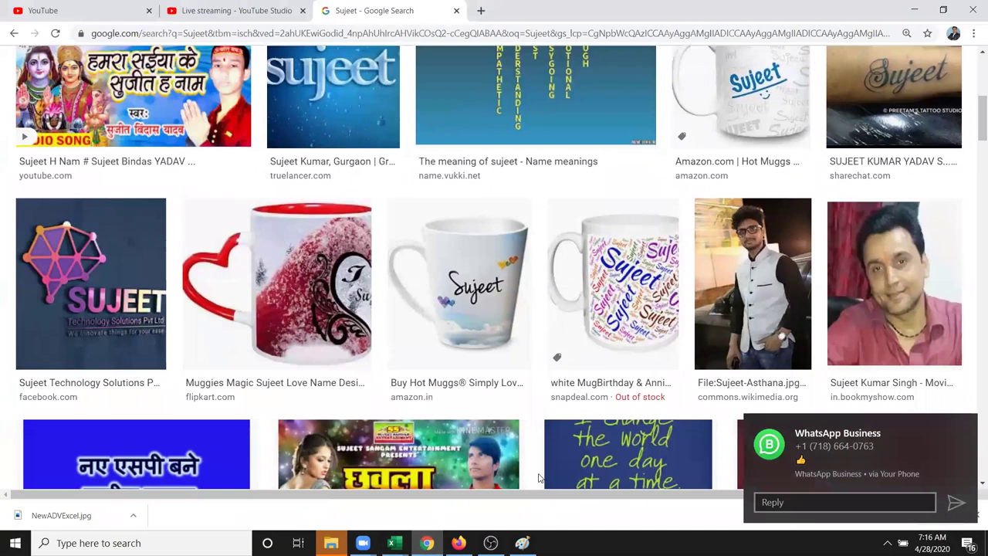
pyautogui.scroll(-1, 539, 477)
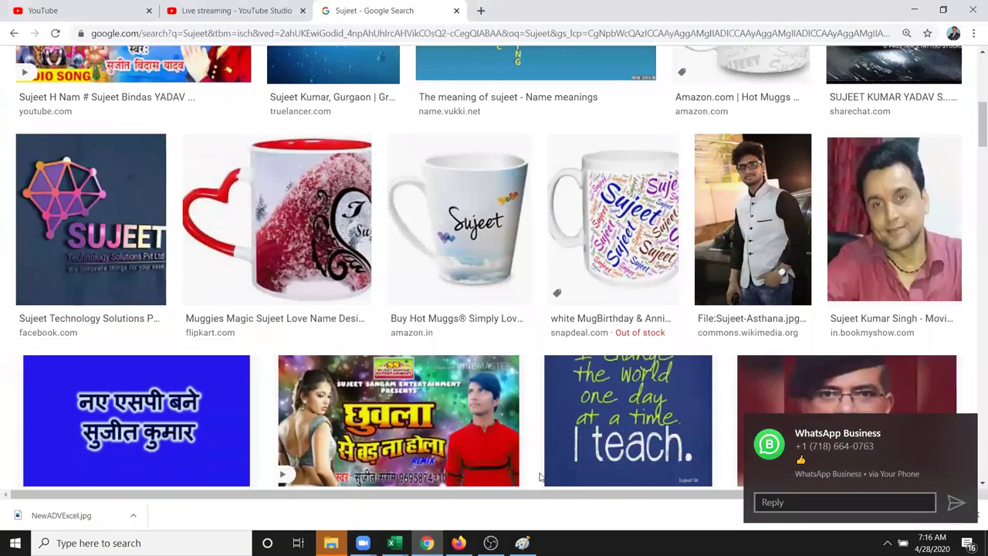
pyautogui.scroll(-2, 540, 477)
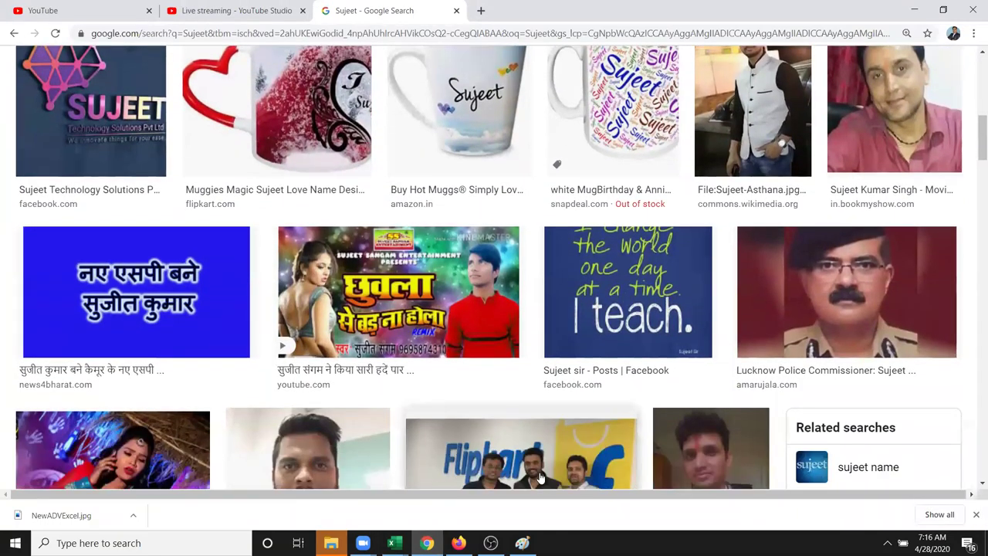
pyautogui.scroll(-2, 540, 477)
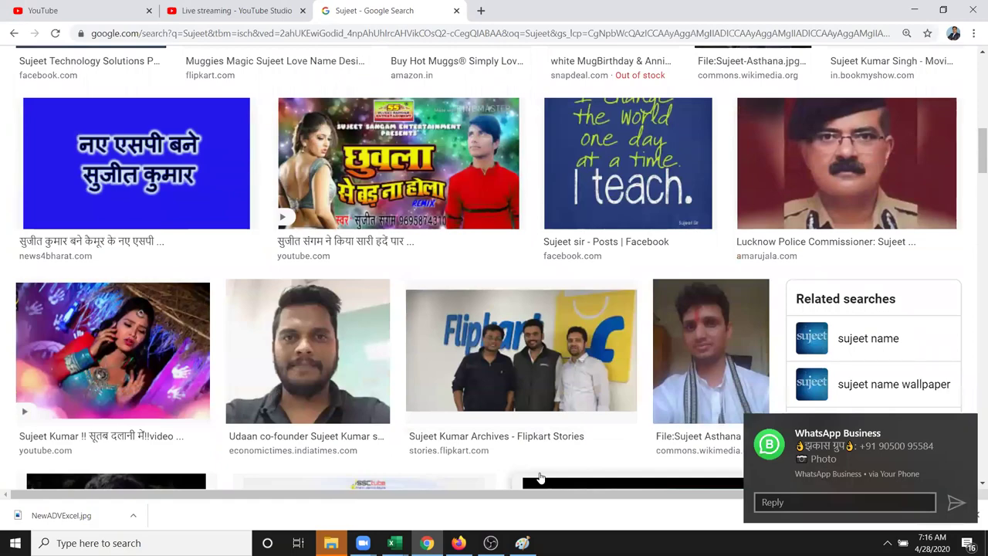
pyautogui.scroll(-3, 540, 477)
pyautogui.scroll(-1, 541, 477)
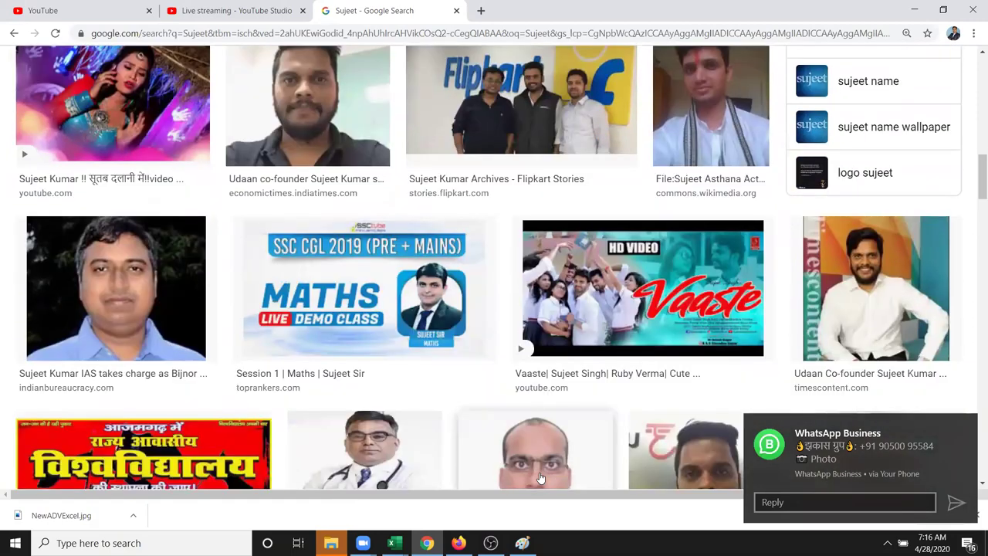
pyautogui.scroll(-1, 540, 479)
pyautogui.scroll(-2, 540, 479)
pyautogui.scroll(-1, 540, 478)
pyautogui.scroll(-1, 540, 479)
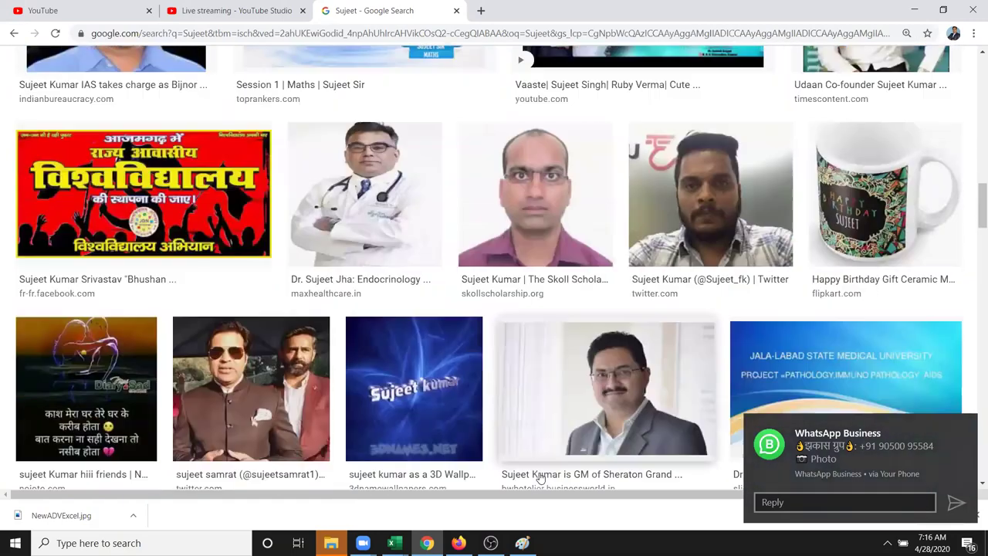
pyautogui.scroll(-1, 540, 478)
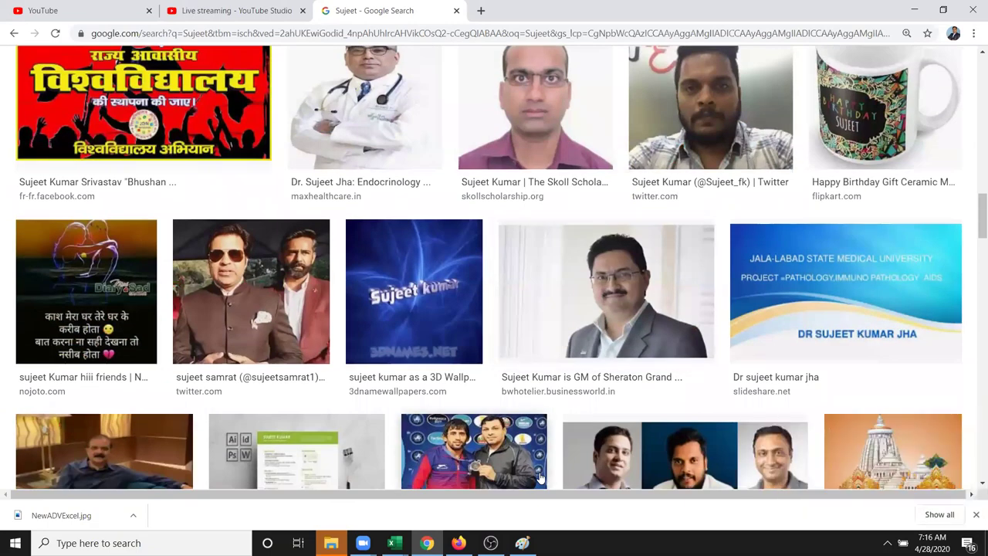
pyautogui.scroll(-2, 540, 477)
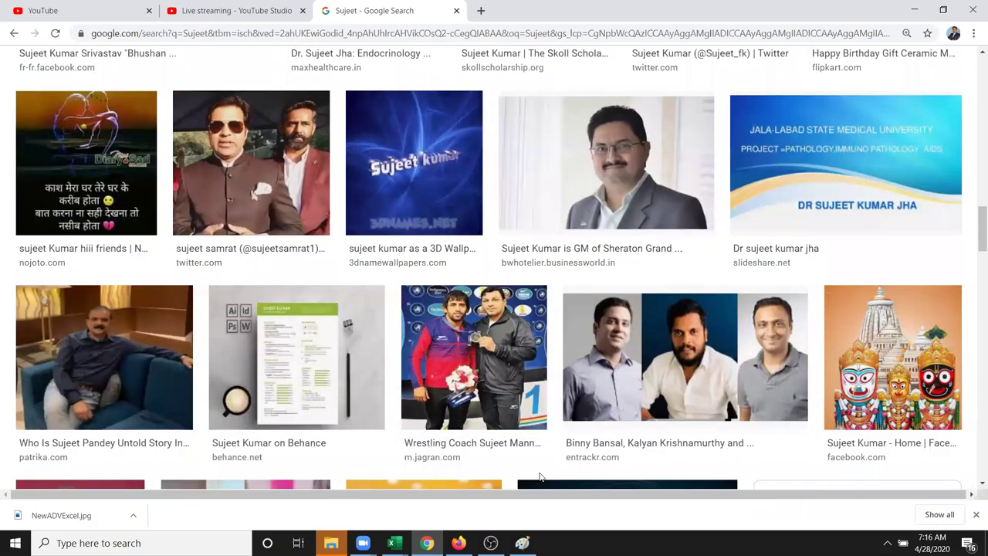
pyautogui.scroll(-2, 540, 476)
pyautogui.scroll(-1, 540, 476)
pyautogui.scroll(-1, 540, 476)
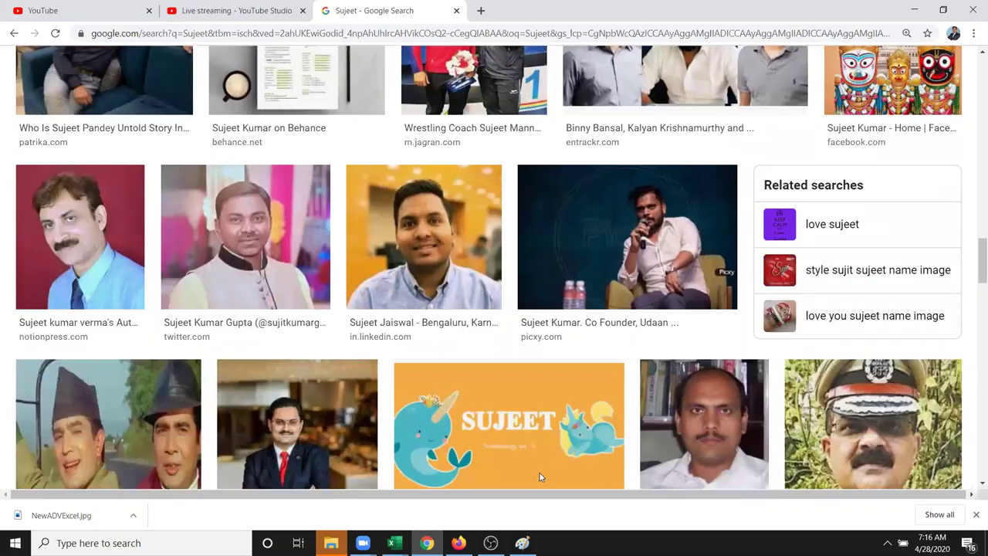
pyautogui.scroll(-2, 539, 476)
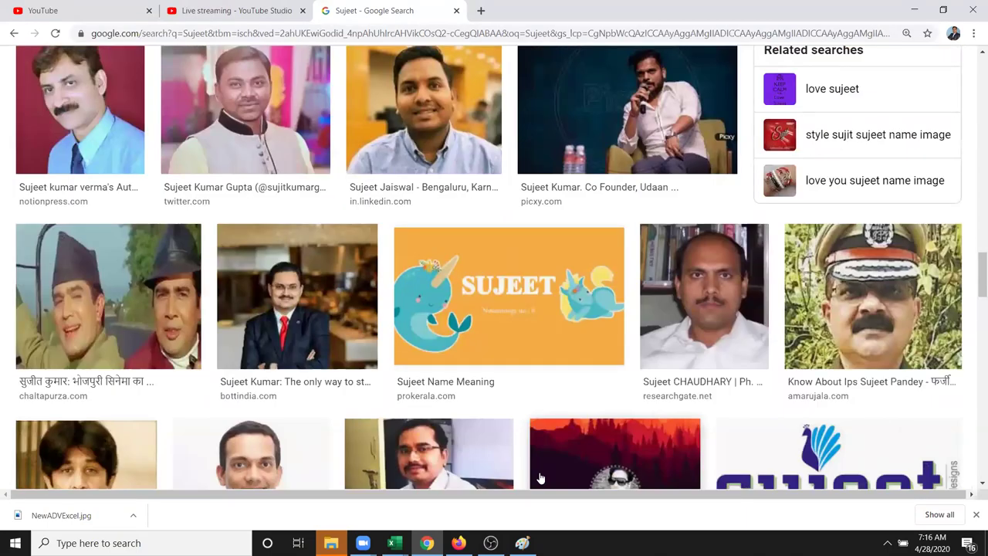
pyautogui.scroll(-2, 540, 477)
pyautogui.scroll(-1, 540, 477)
pyautogui.scroll(-1, 540, 479)
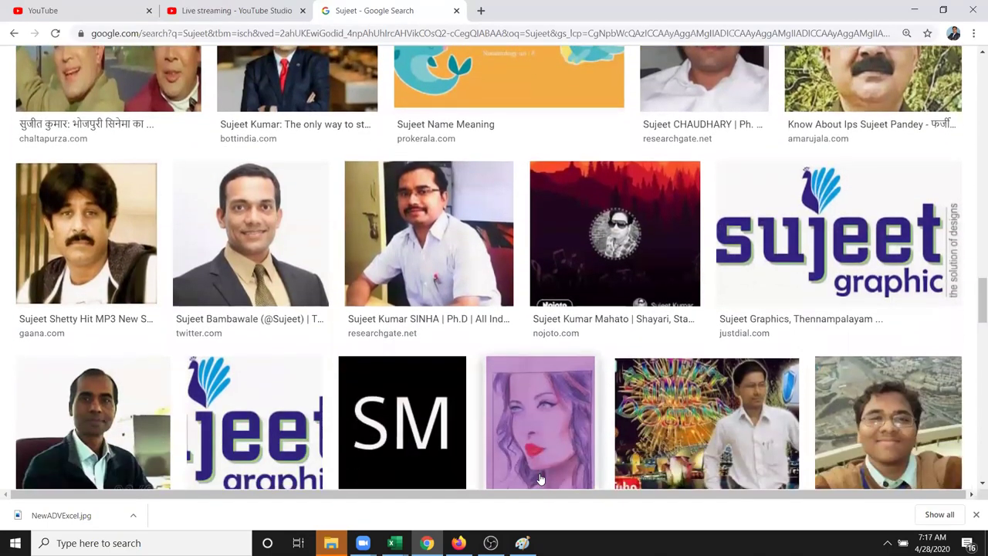
pyautogui.scroll(-2, 540, 482)
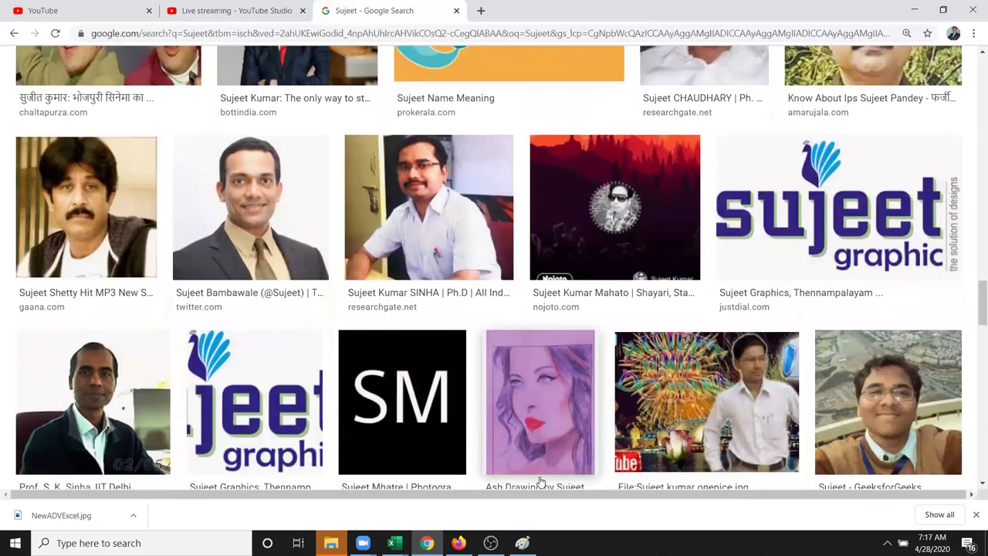
pyautogui.click(892, 360)
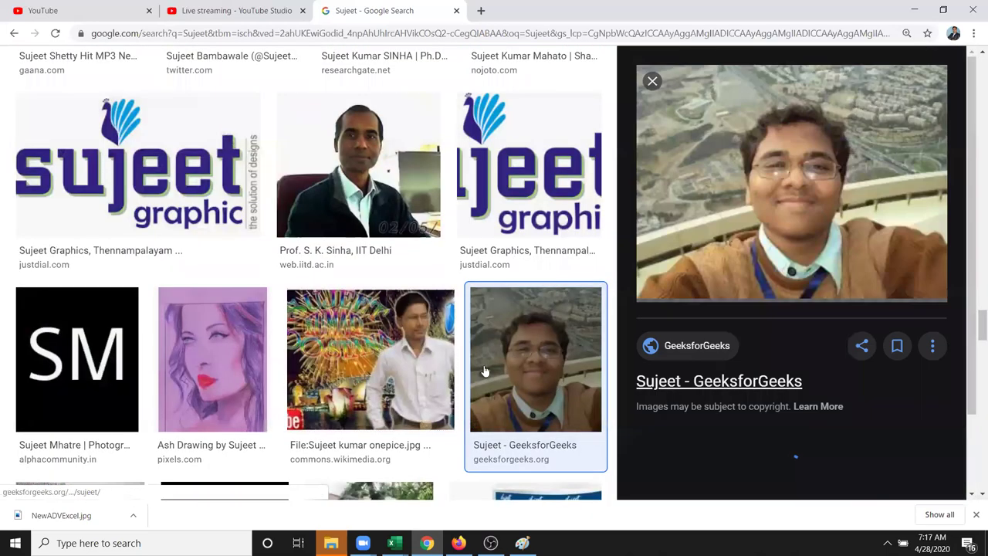
pyautogui.rightClick(845, 225)
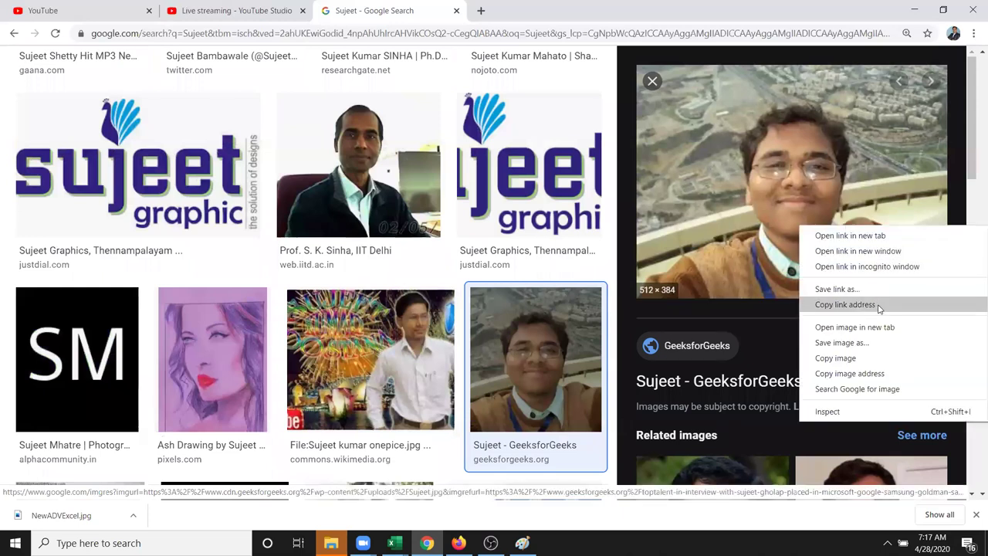
pyautogui.click(864, 358)
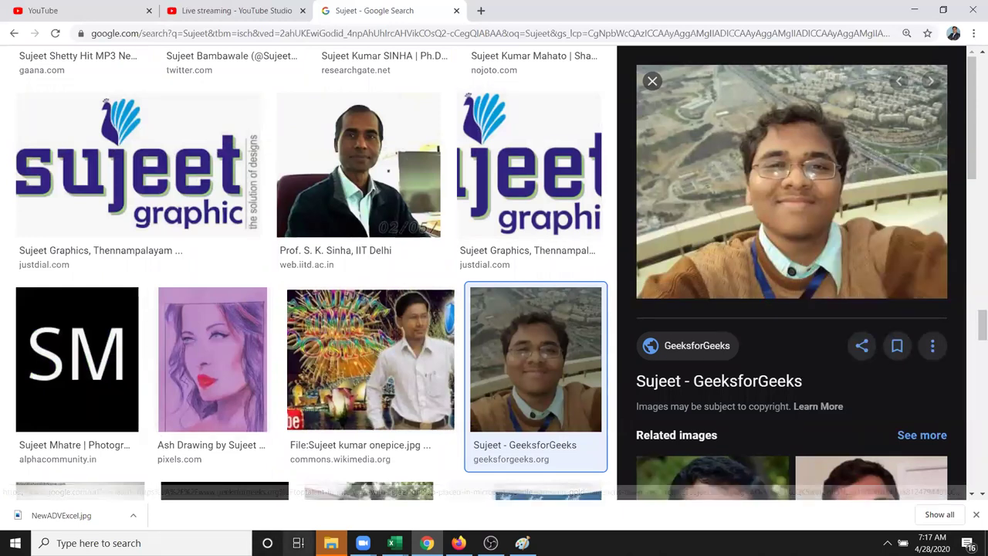
pyautogui.click(392, 543)
# In Book1, move the pasted selfie right to columns G–O and start Remove Background
pyautogui.click(389, 498)
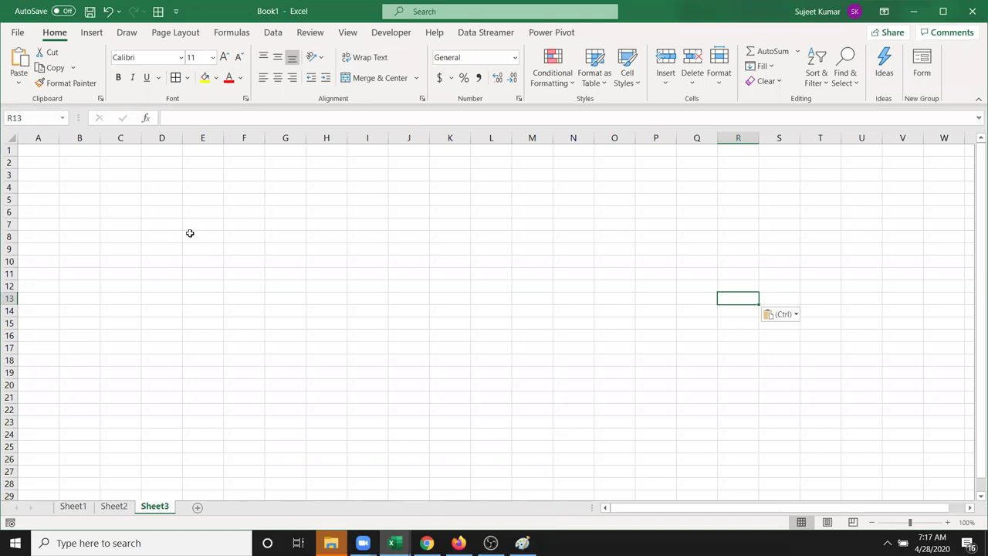
pyautogui.moveTo(756, 392)
pyautogui.mouseDown()
pyautogui.moveTo(253, 253)
pyautogui.moveTo(219, 280)
pyautogui.mouseUp()
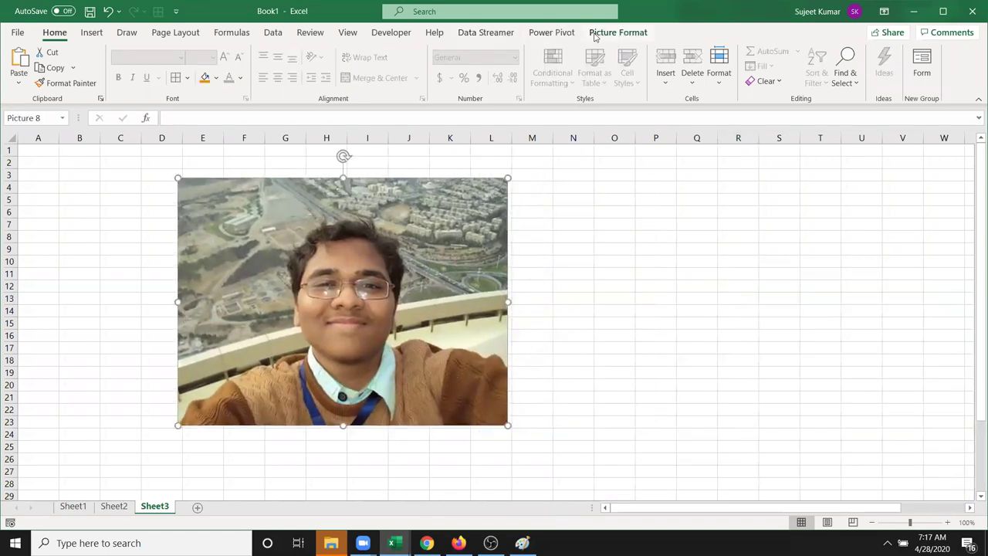
pyautogui.click(618, 33)
pyautogui.moveTo(190, 223)
pyautogui.mouseDown()
pyautogui.moveTo(326, 228)
pyautogui.moveTo(344, 217)
pyautogui.mouseUp()
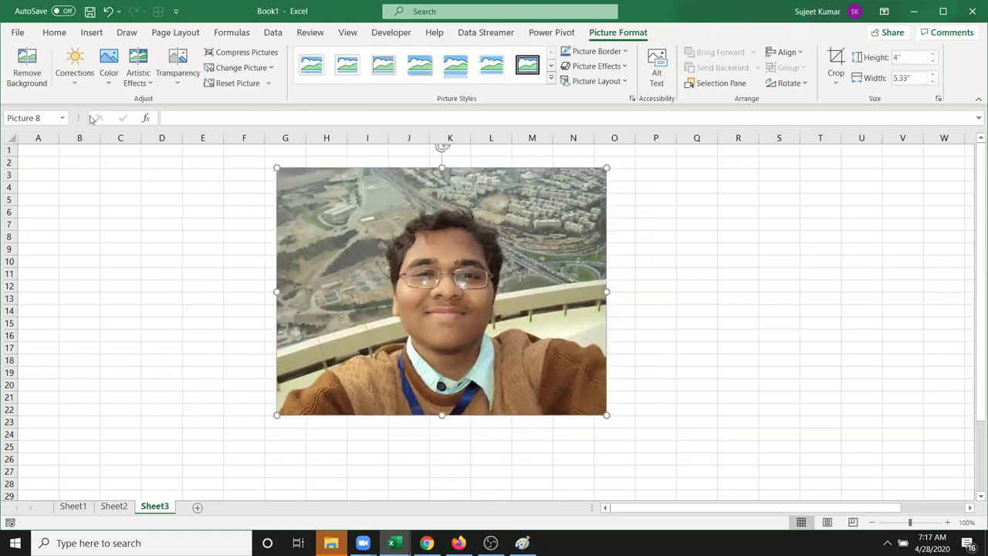
pyautogui.click(27, 70)
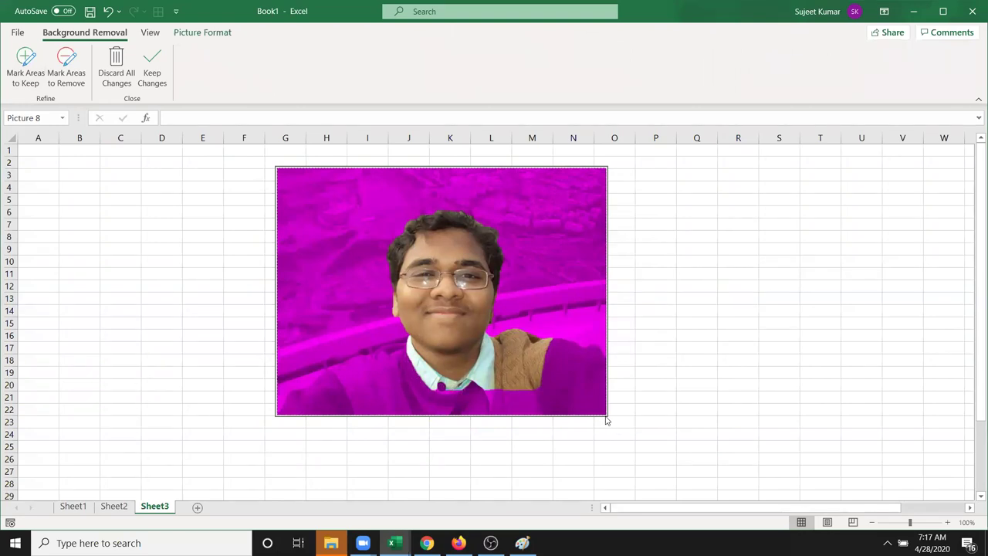
# Apply and undo the background removal, returning to background removal editing
pyautogui.click(556, 406)
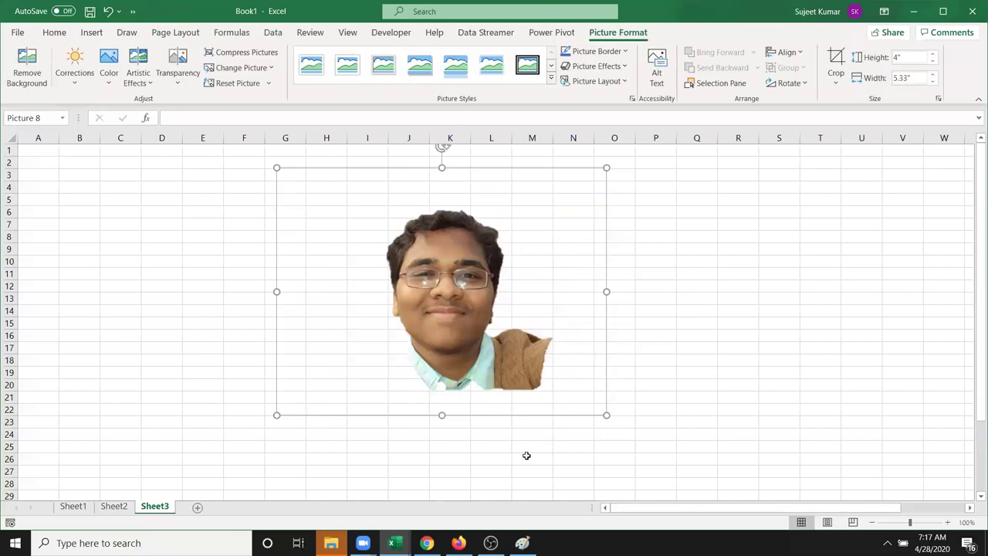
pyautogui.hotkey('ctrl', 'z')
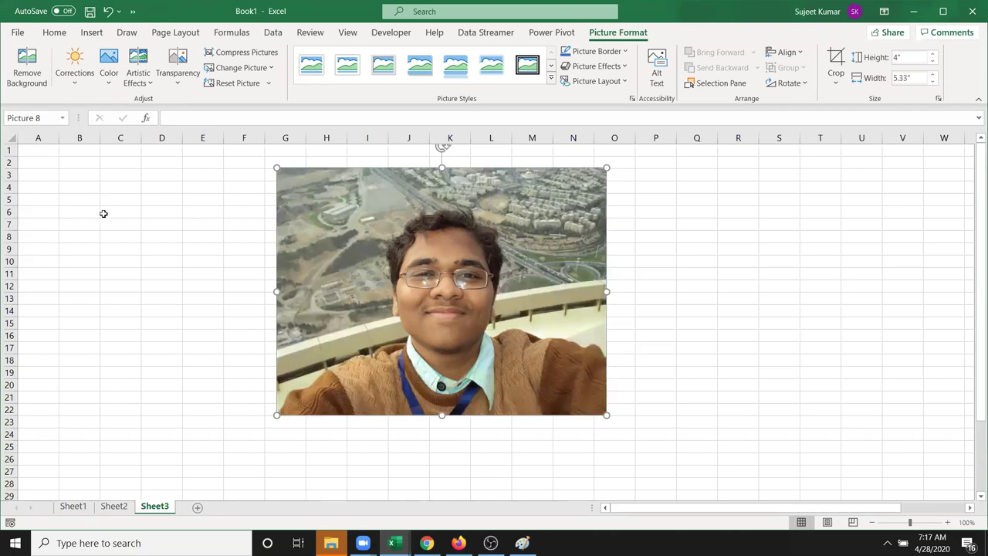
pyautogui.click(29, 73)
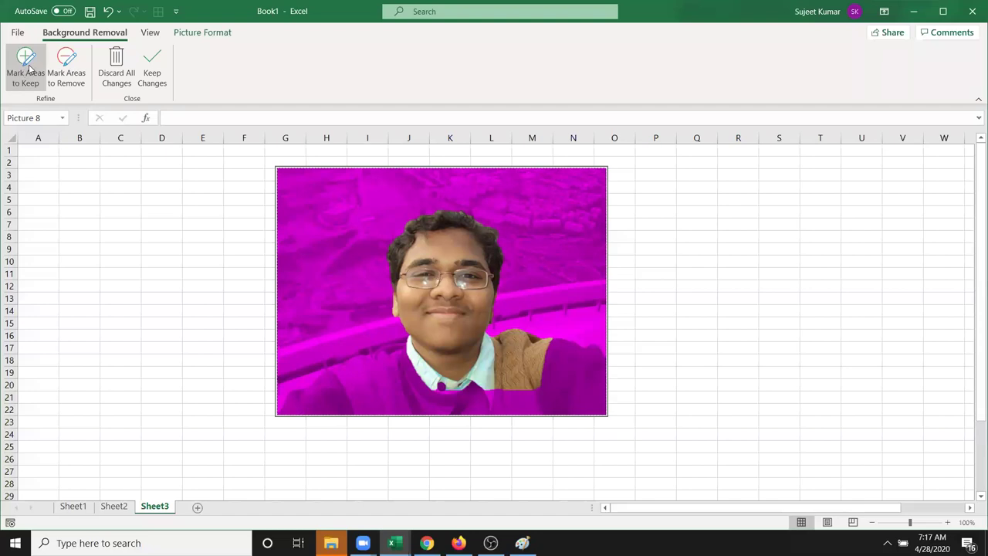
pyautogui.press('Escape')
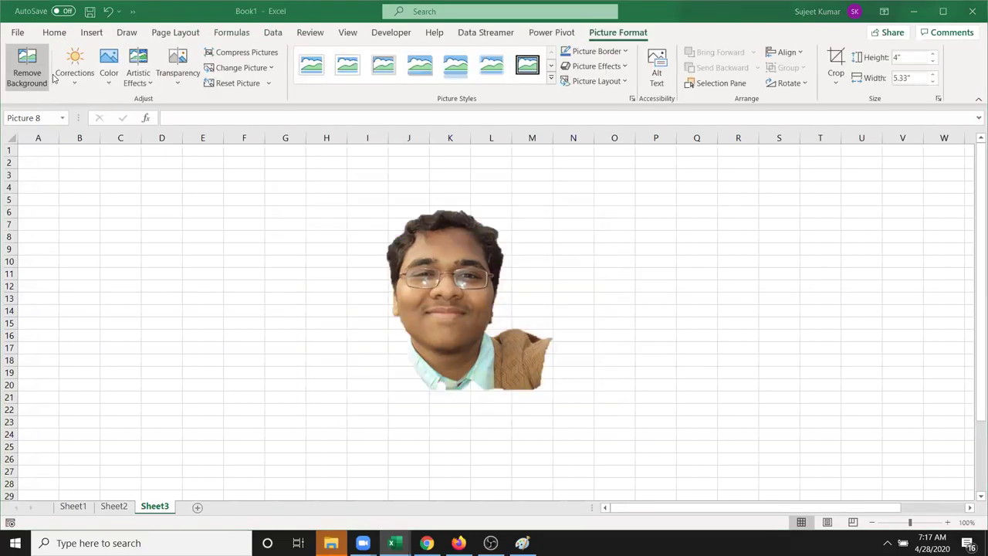
pyautogui.hotkey('ctrl', 'z')
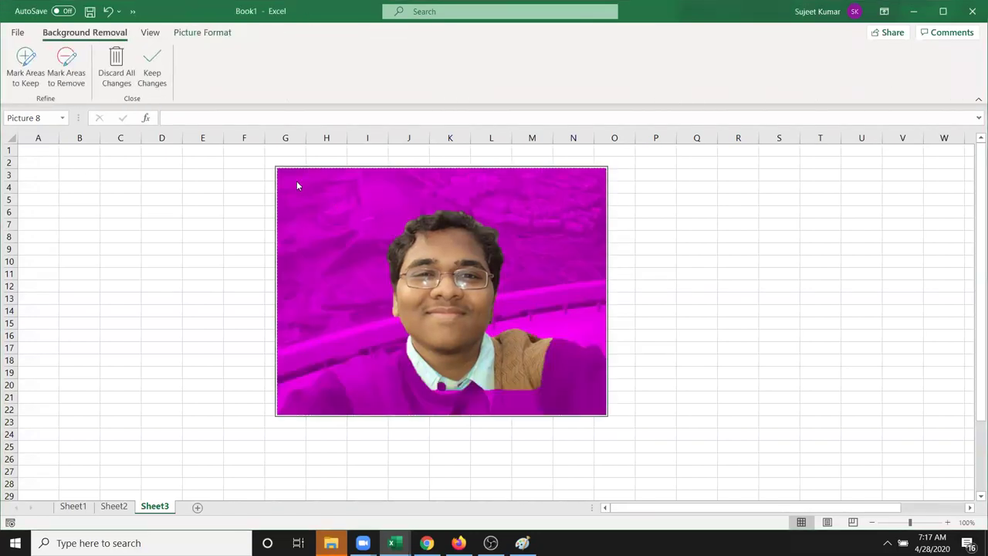
# Mark the photo's lower-left area to keep, then undo back into removal editing
pyautogui.click(29, 90)
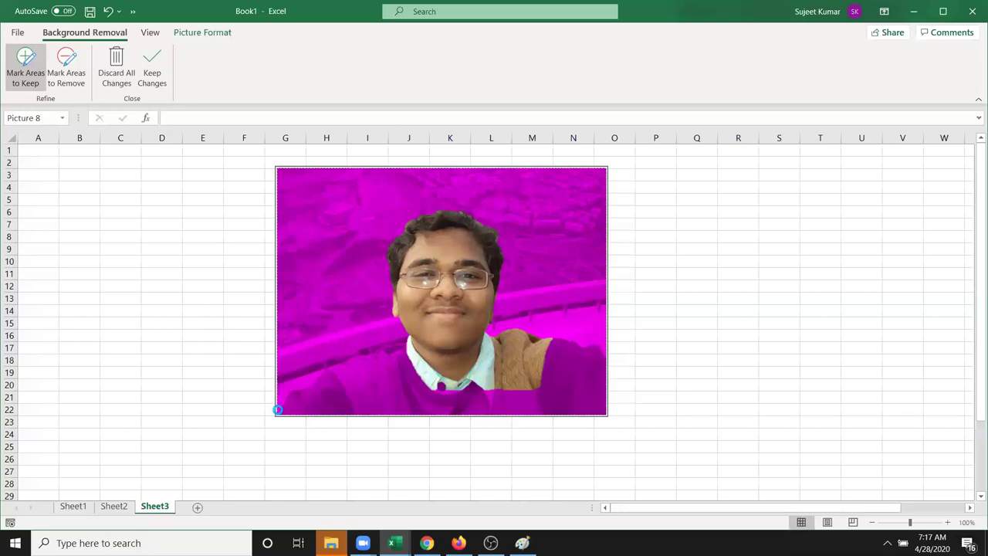
pyautogui.moveTo(279, 406); pyautogui.dragTo(285, 394)
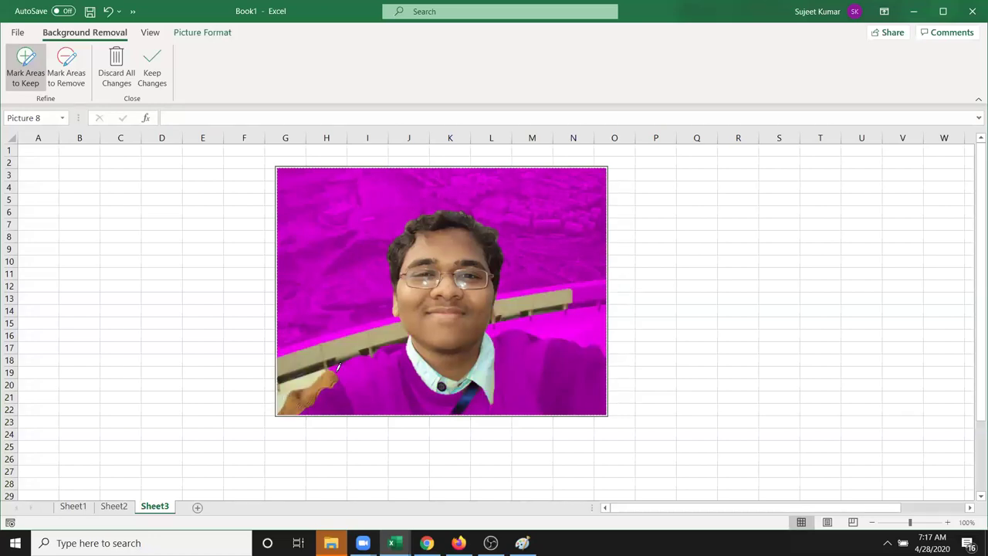
pyautogui.click(277, 414)
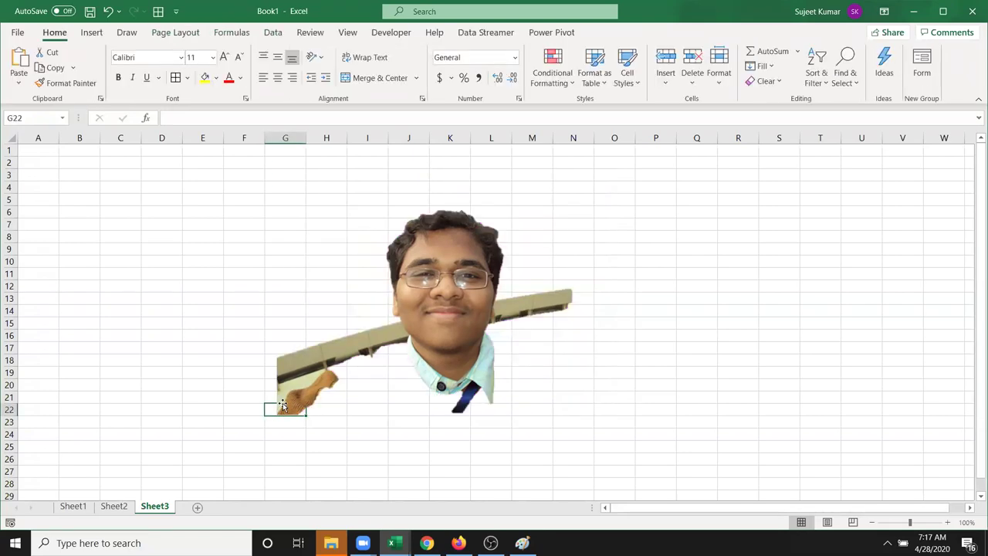
pyautogui.hotkey('ctrl', 'z')
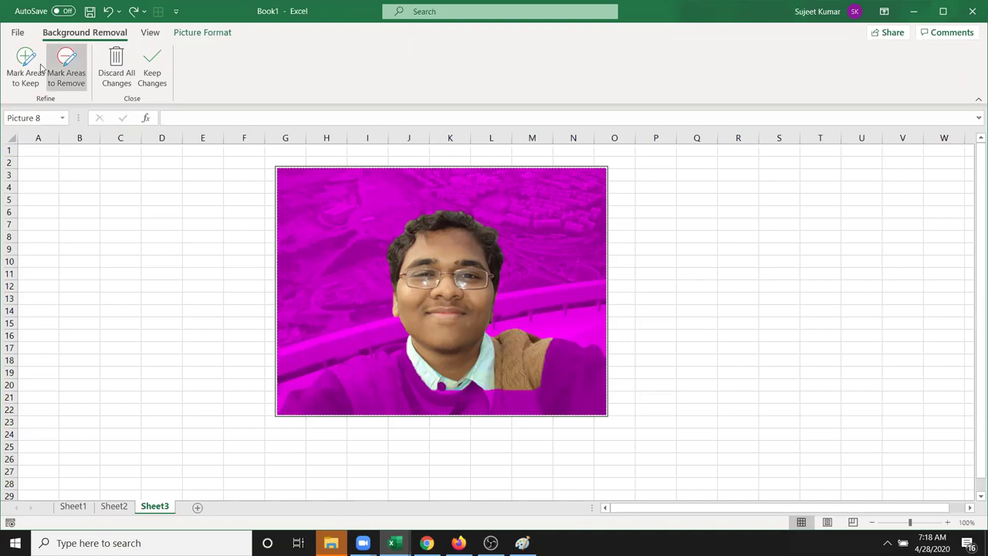
# Mark the shoulders, side of the face and hair outline to keep, then keep changes
pyautogui.click(33, 88)
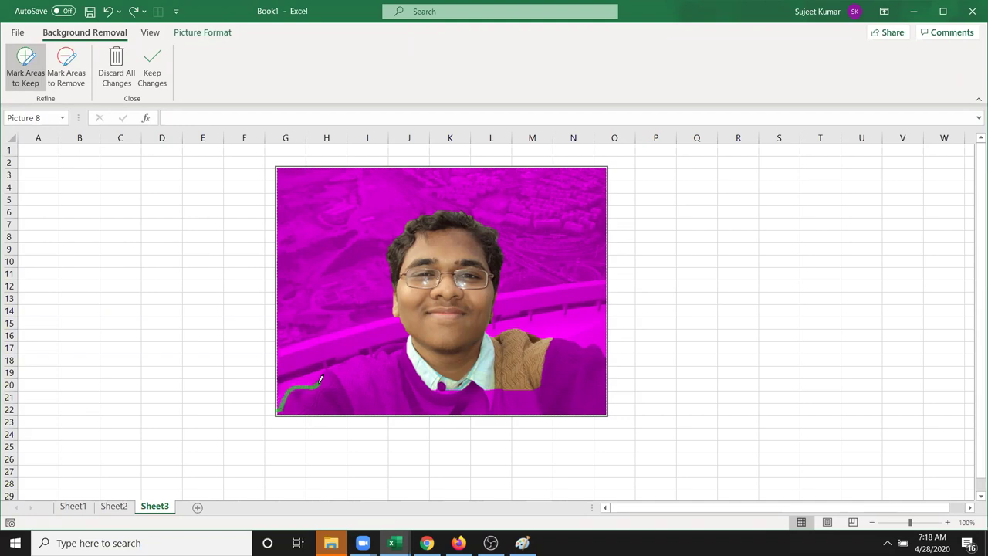
pyautogui.moveTo(325, 370); pyautogui.dragTo(397, 349)
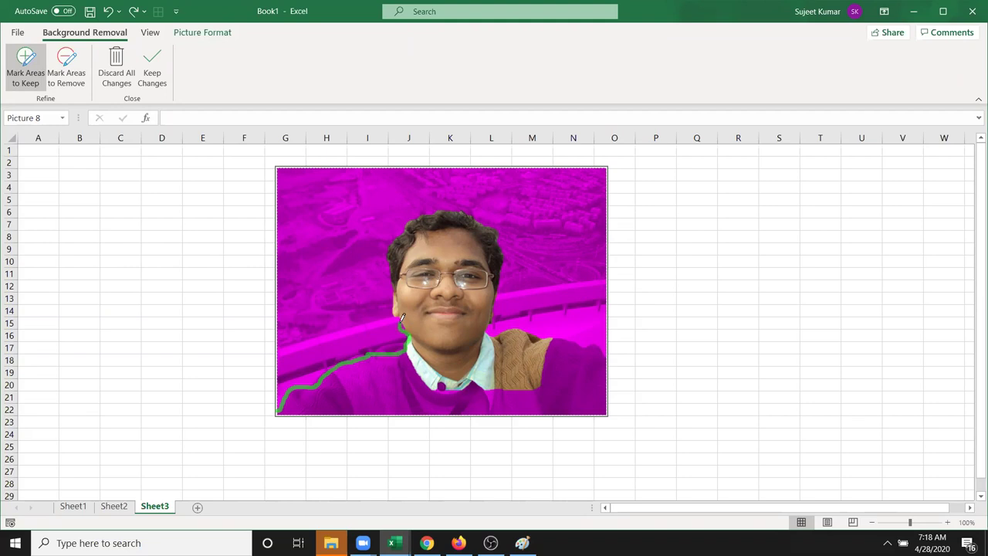
pyautogui.moveTo(396, 316); pyautogui.dragTo(393, 308)
pyautogui.moveTo(391, 267)
pyautogui.mouseDown()
pyautogui.moveTo(400, 225)
pyautogui.moveTo(426, 210)
pyautogui.moveTo(486, 209)
pyautogui.moveTo(501, 229)
pyautogui.mouseUp()
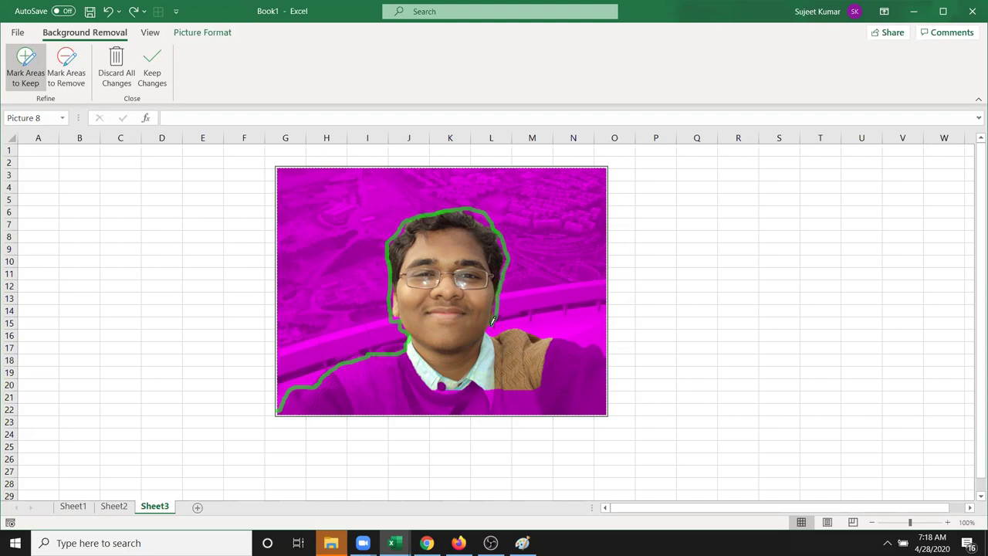
pyautogui.moveTo(510, 322)
pyautogui.mouseDown()
pyautogui.moveTo(598, 349)
pyautogui.moveTo(609, 392)
pyautogui.moveTo(598, 411)
pyautogui.moveTo(269, 406)
pyautogui.mouseUp()
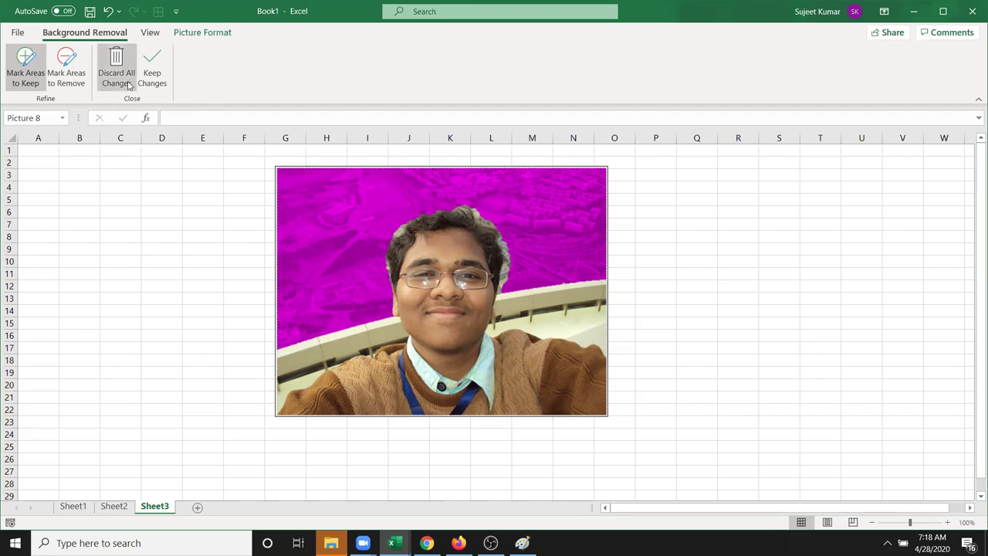
pyautogui.click(152, 77)
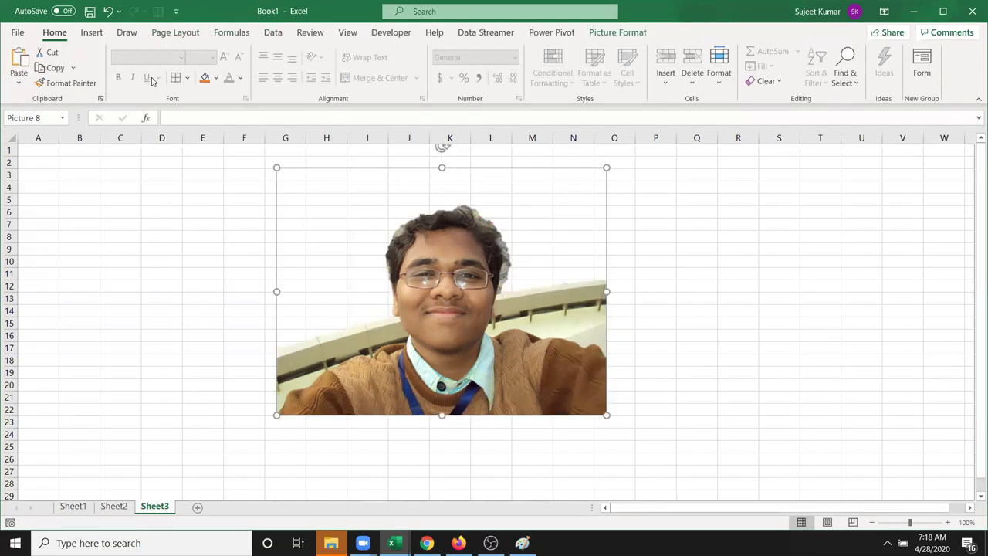
# Shift the background-removed selfie left, then right to columns K–R, and delete it
pyautogui.click(110, 271)
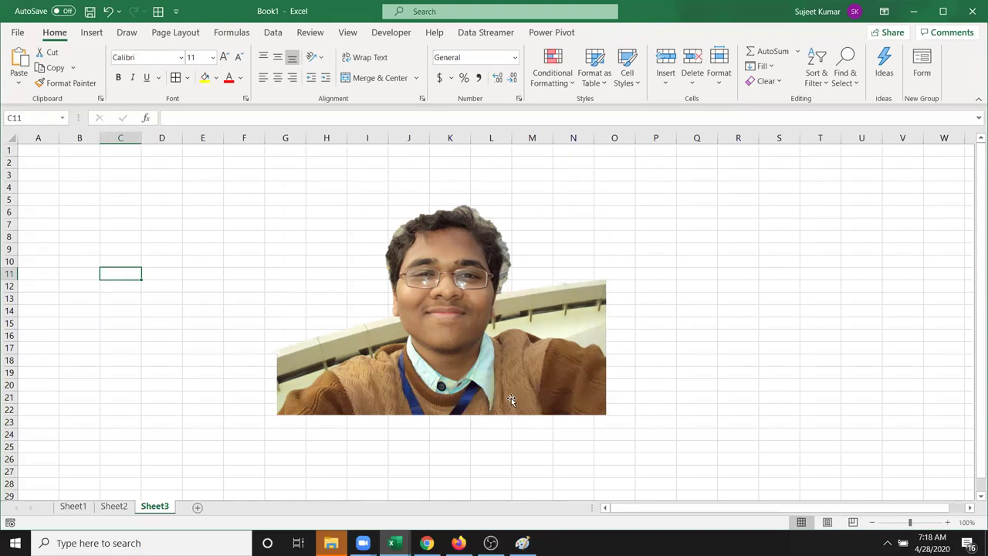
pyautogui.moveTo(490, 405); pyautogui.dragTo(385, 404)
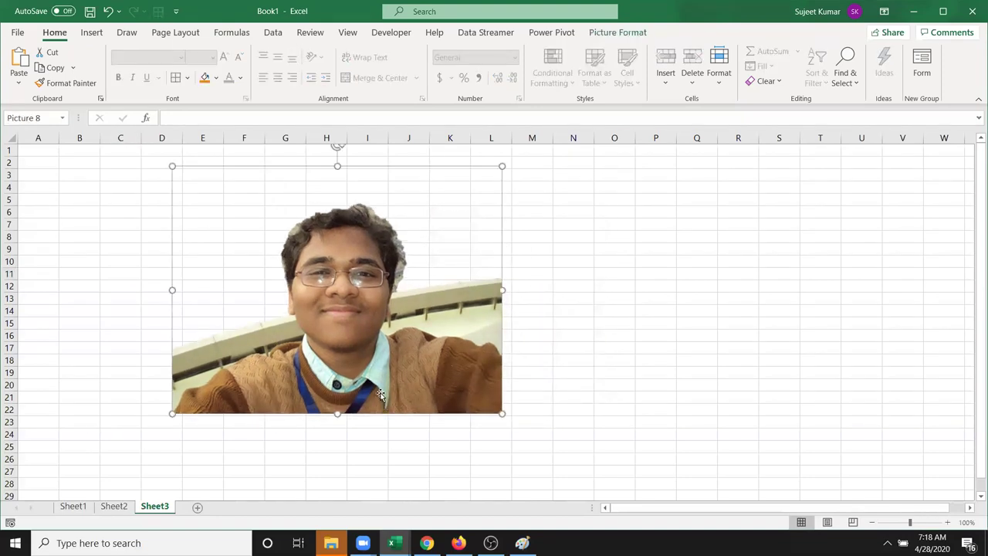
pyautogui.moveTo(438, 390); pyautogui.dragTo(632, 388)
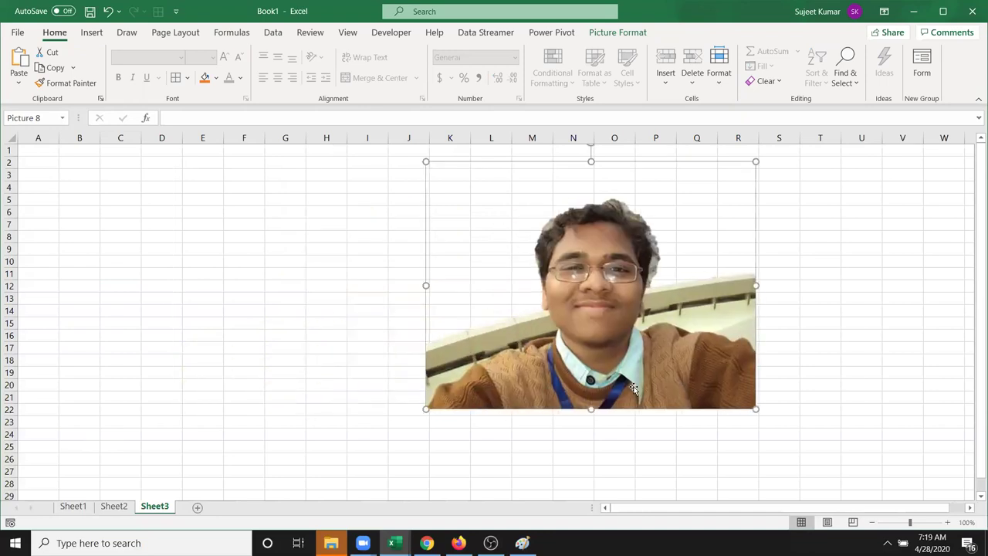
pyautogui.press('Delete')
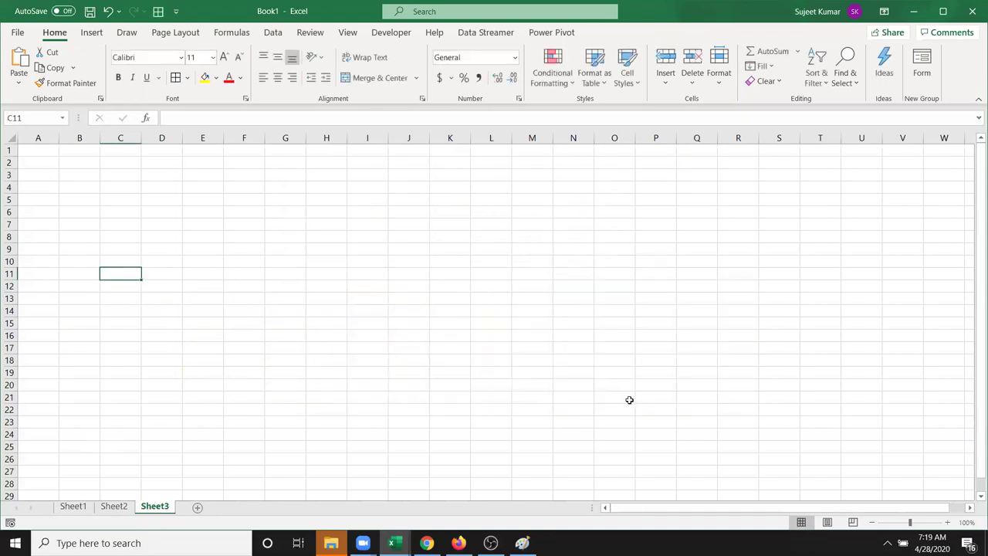
# Return to the empty Sheet3 and bring up the Insert > Pictures source choices
pyautogui.click(122, 508)
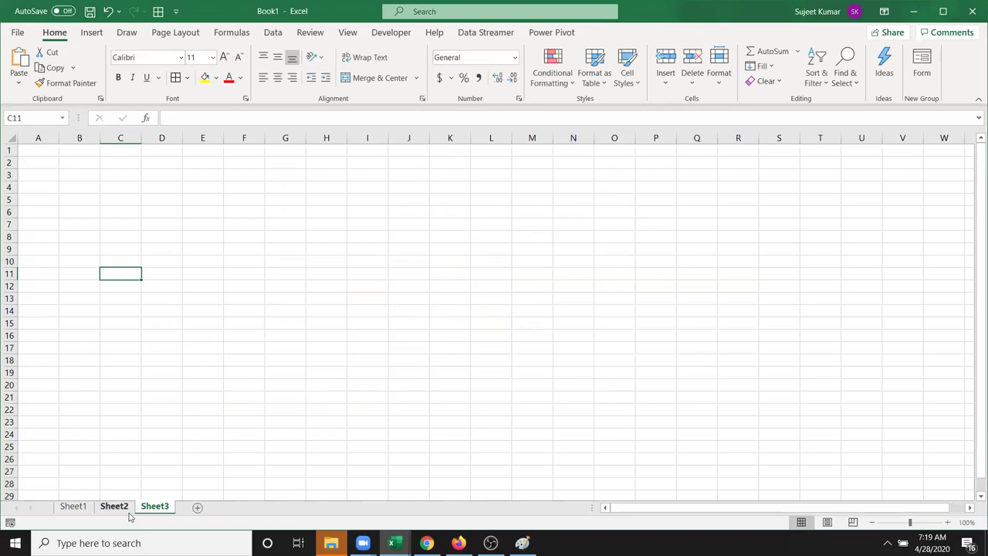
pyautogui.click(173, 506)
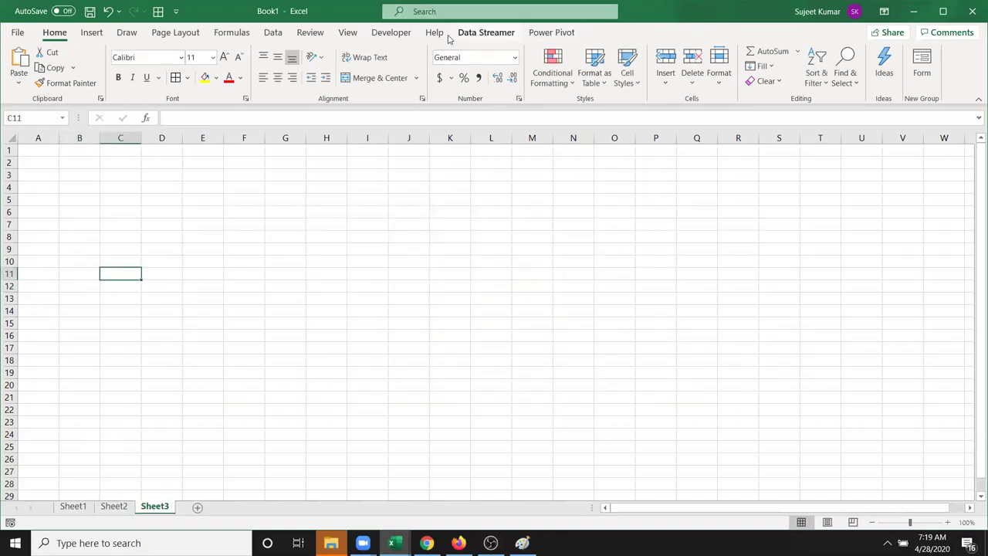
pyautogui.click(93, 33)
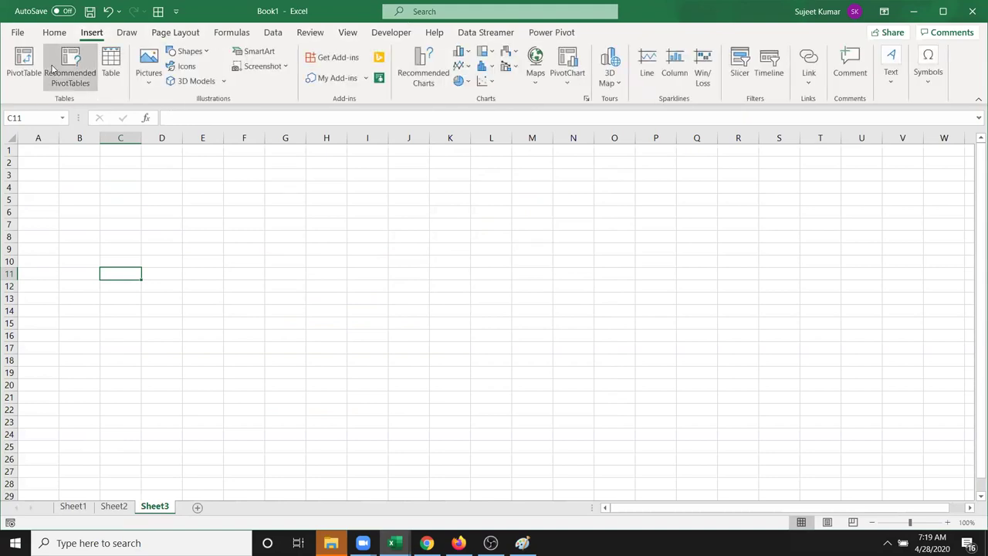
pyautogui.click(145, 80)
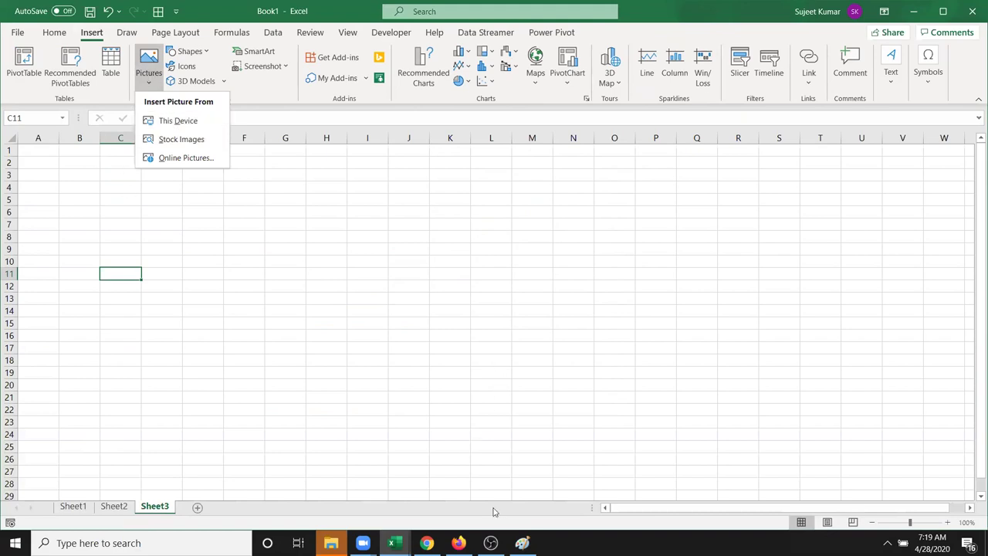
# Paste the banner image from Paint into Sheet3 and move it to cell B6
pyautogui.click(521, 543)
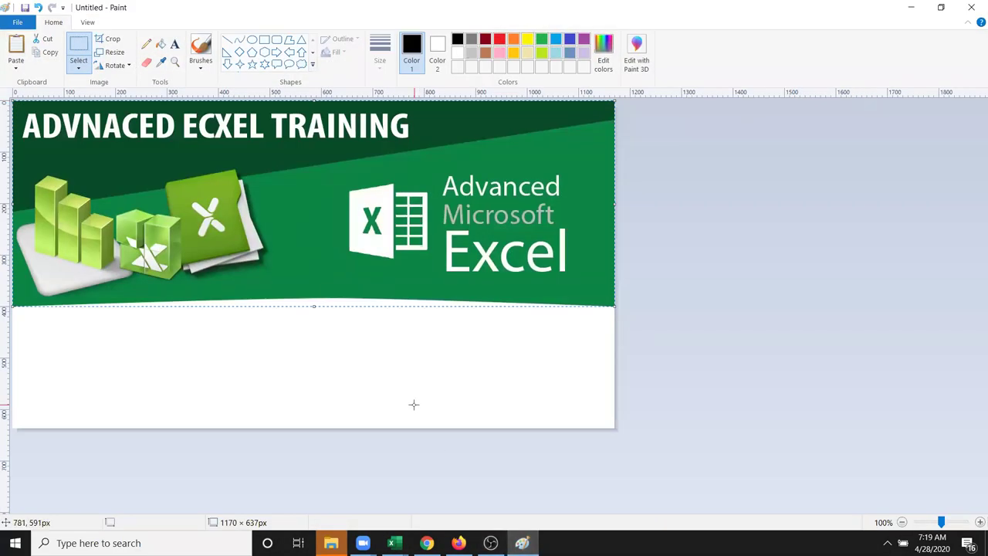
pyautogui.hotkey('alt', 'Tab')
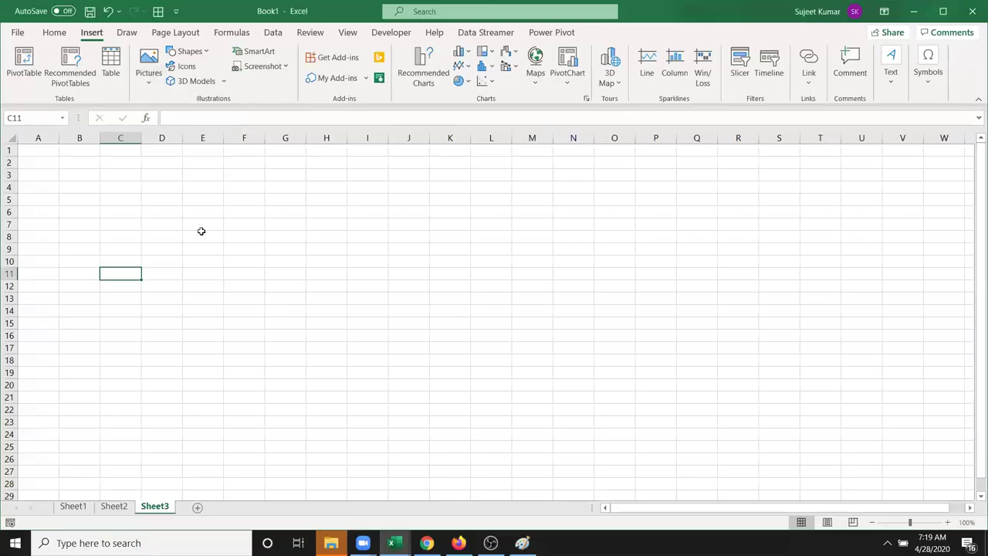
pyautogui.hotkey('ctrl', 'v')
pyautogui.moveTo(265, 299); pyautogui.dragTo(331, 370)
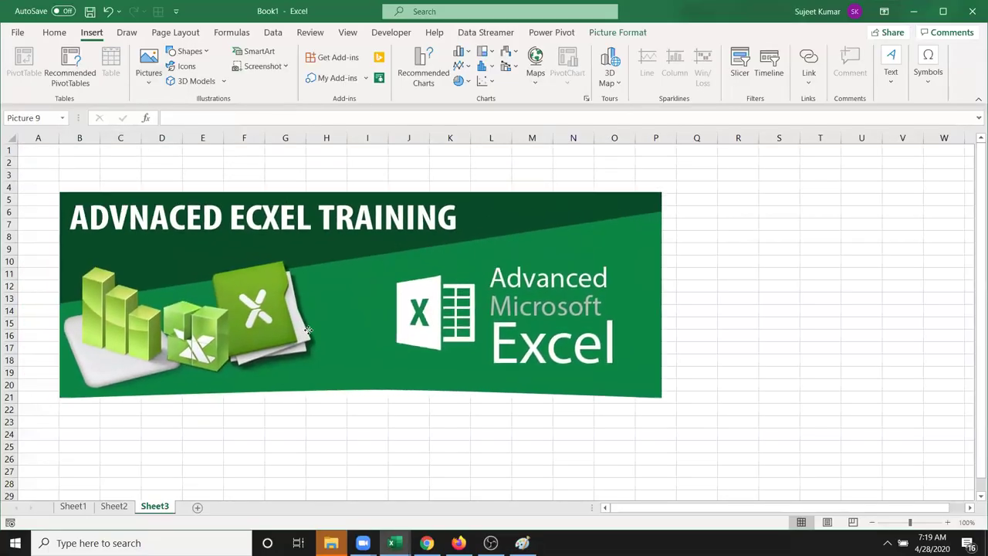
pyautogui.click(609, 32)
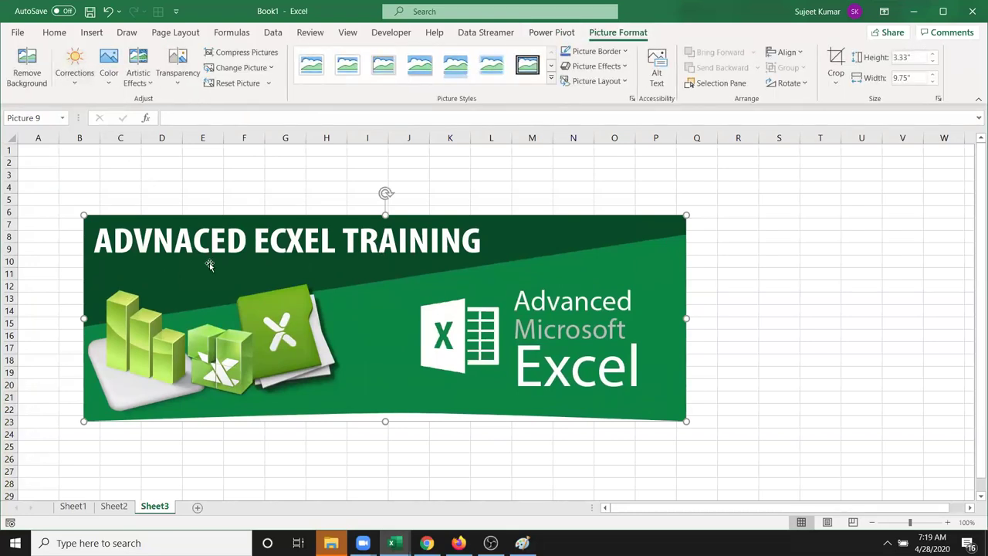
# Move the banner up and right to G3:U19, then browse the Corrections and Color options
pyautogui.moveTo(209, 258); pyautogui.dragTo(408, 217)
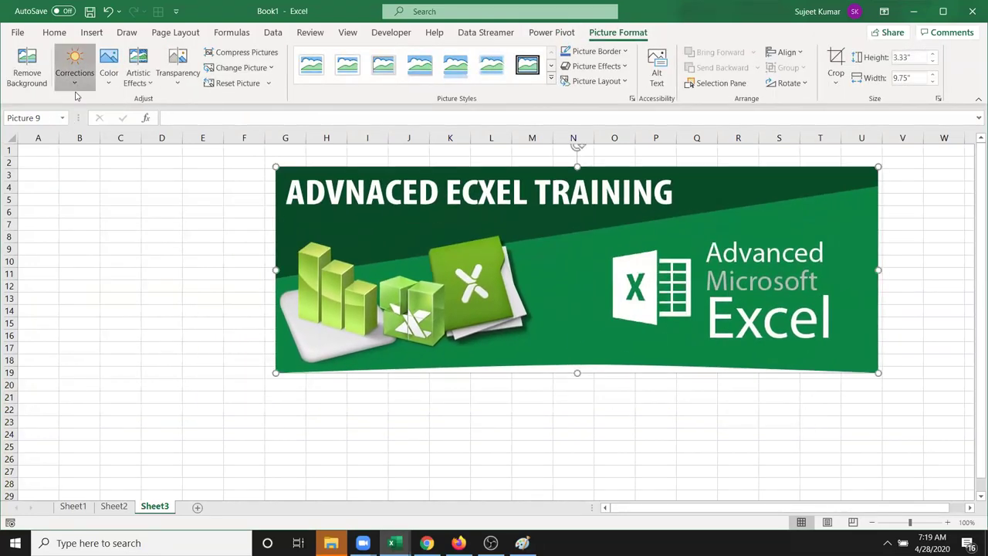
pyautogui.click(74, 69)
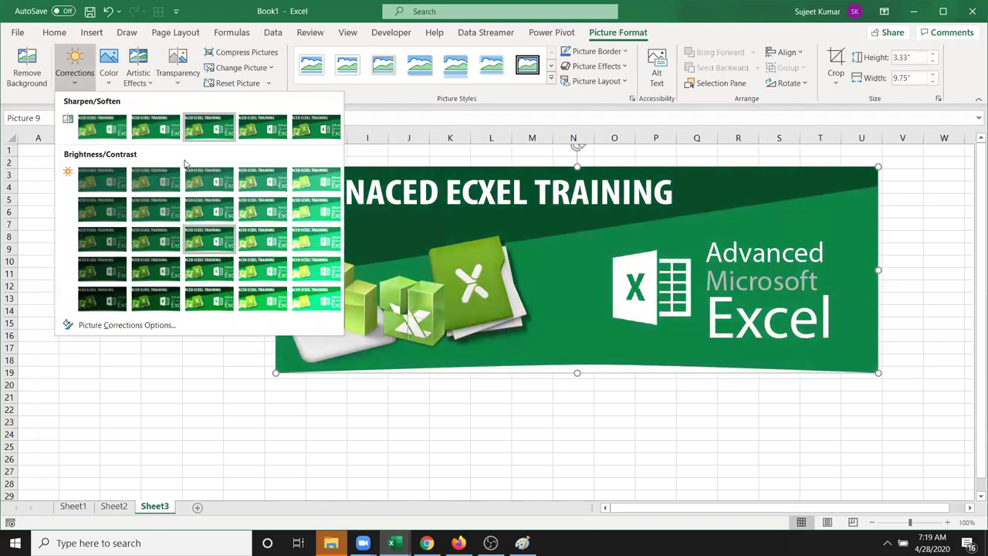
pyautogui.click(112, 91)
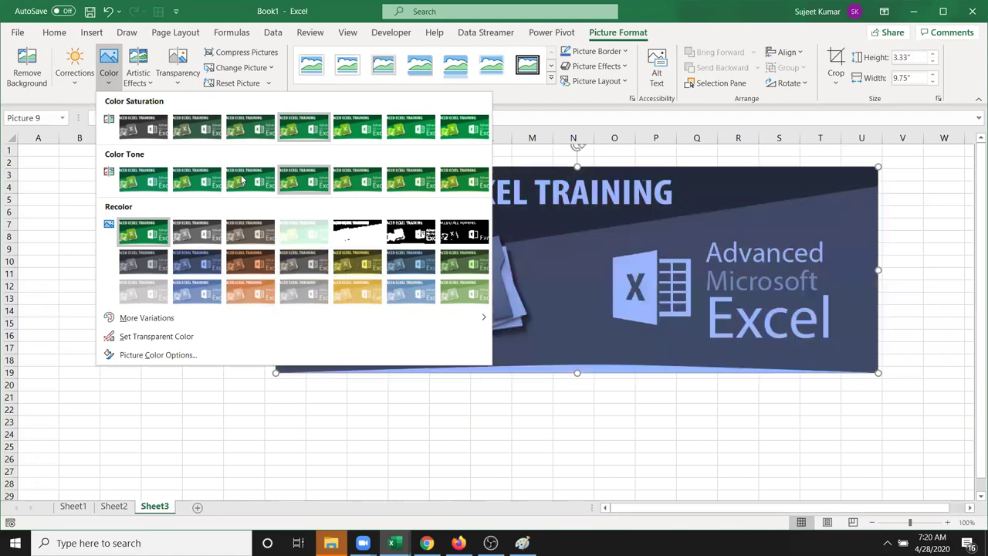
# Apply the Glow Edges artistic effect to the banner, then deselect it
pyautogui.click(139, 77)
pyautogui.click(139, 78)
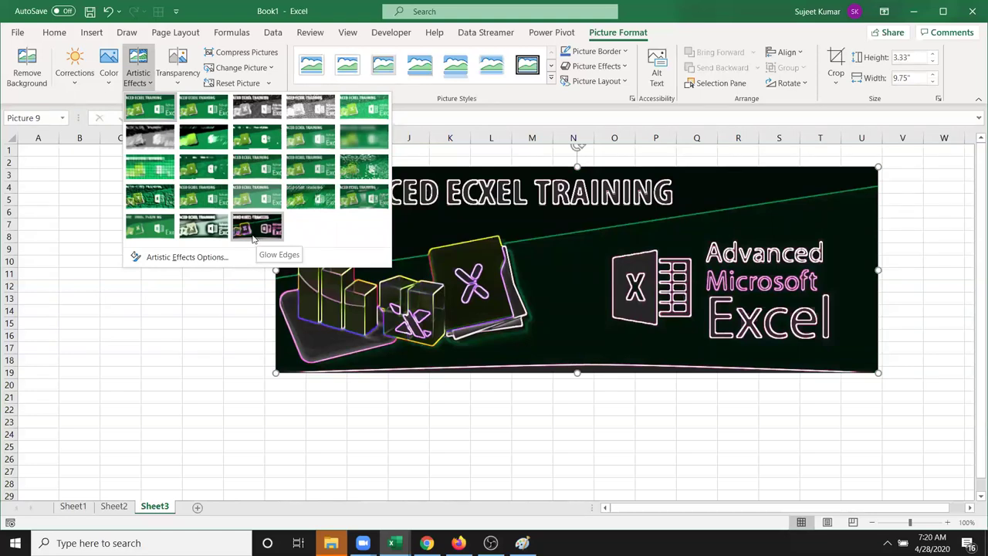
pyautogui.click(252, 240)
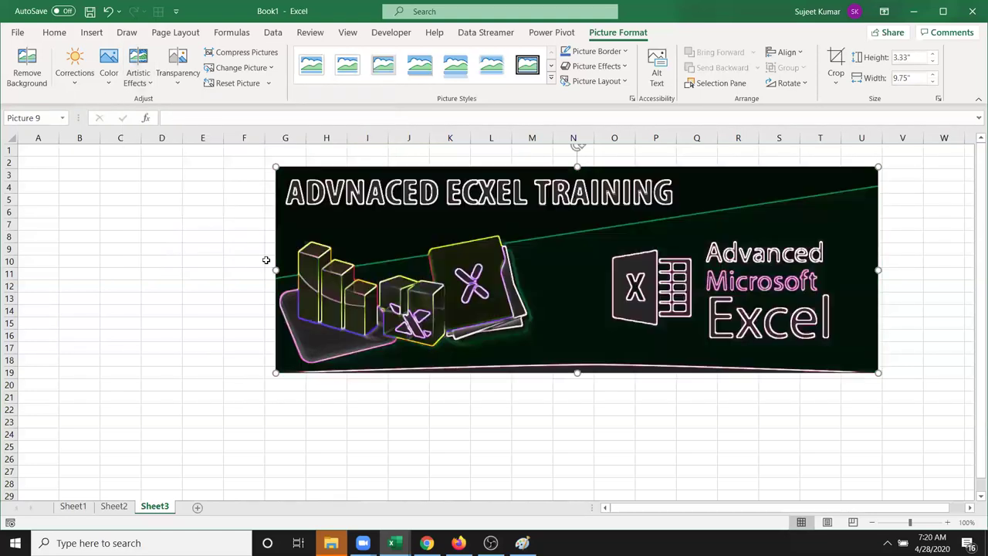
pyautogui.click(188, 250)
# Move the glowing banner on Sheet3 over to columns J–W
pyautogui.click(533, 347)
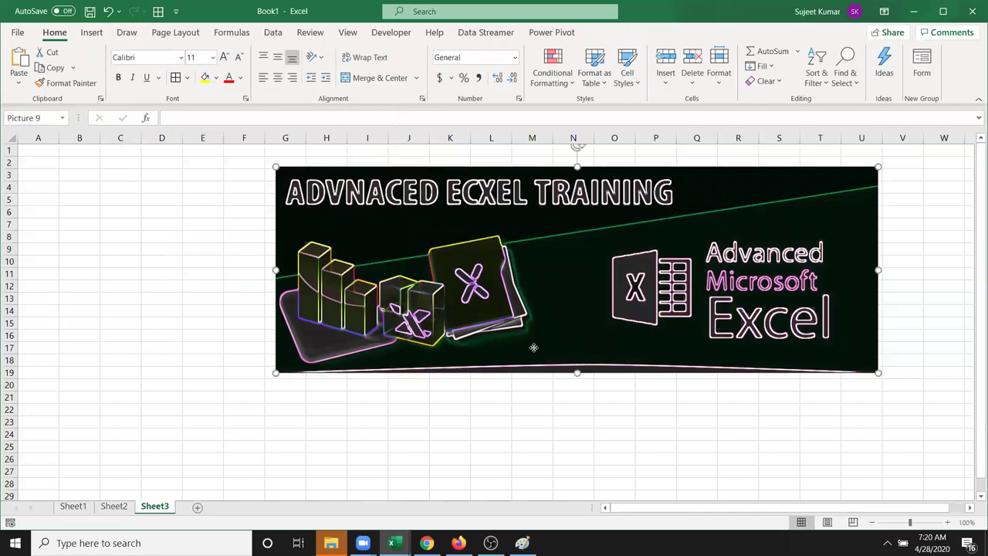
pyautogui.moveTo(533, 347); pyautogui.dragTo(728, 318)
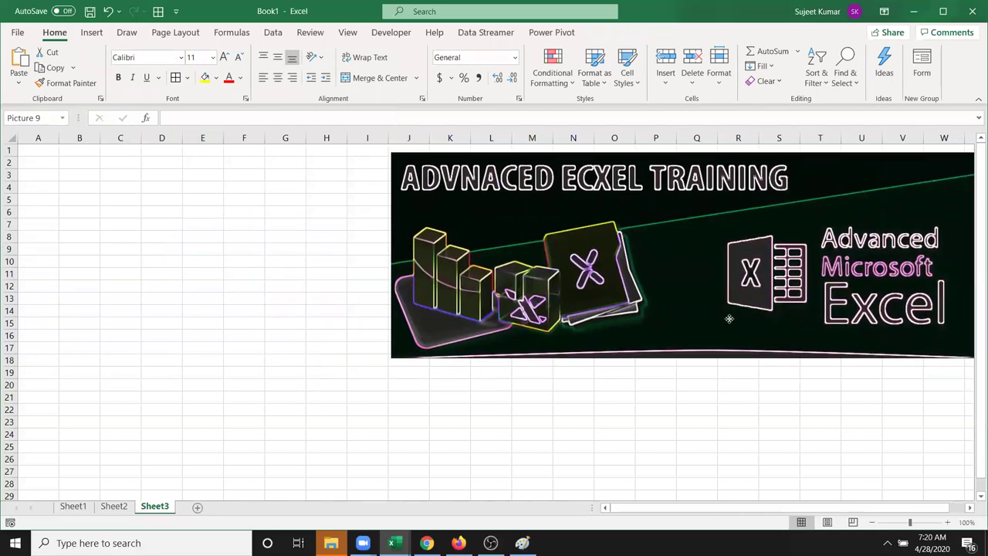
pyautogui.click(194, 386)
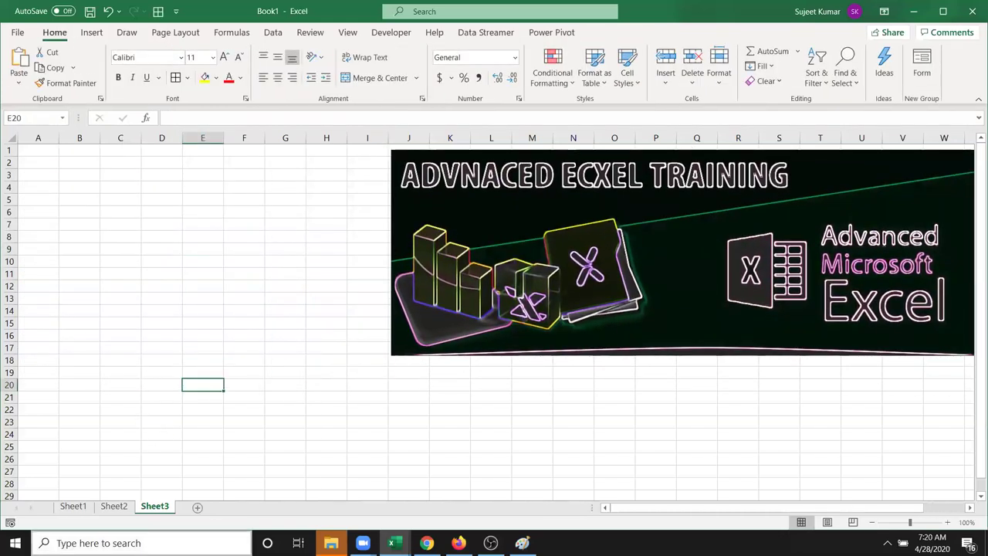
# Add a new Sheet4 and insert the green training banner picture onto it
pyautogui.click(198, 506)
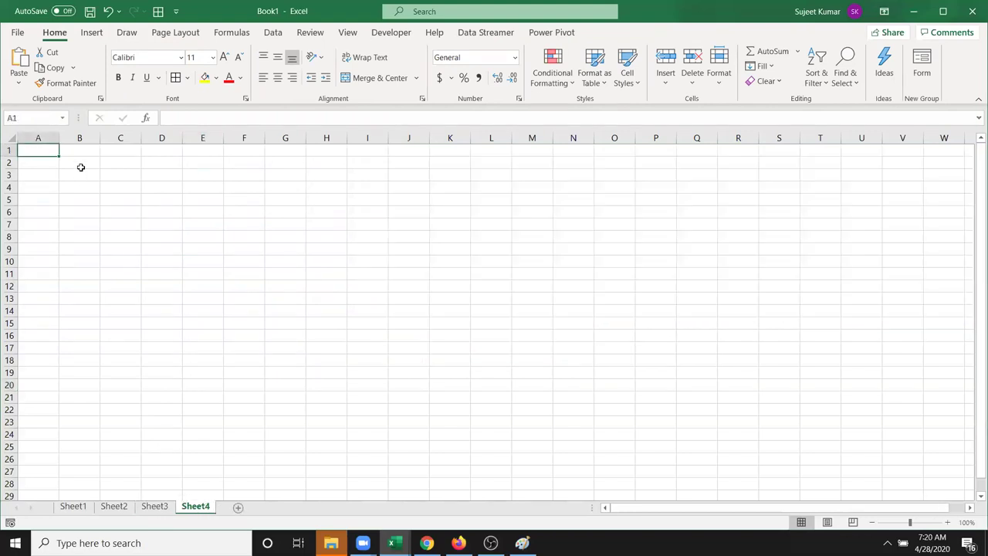
pyautogui.click(98, 34)
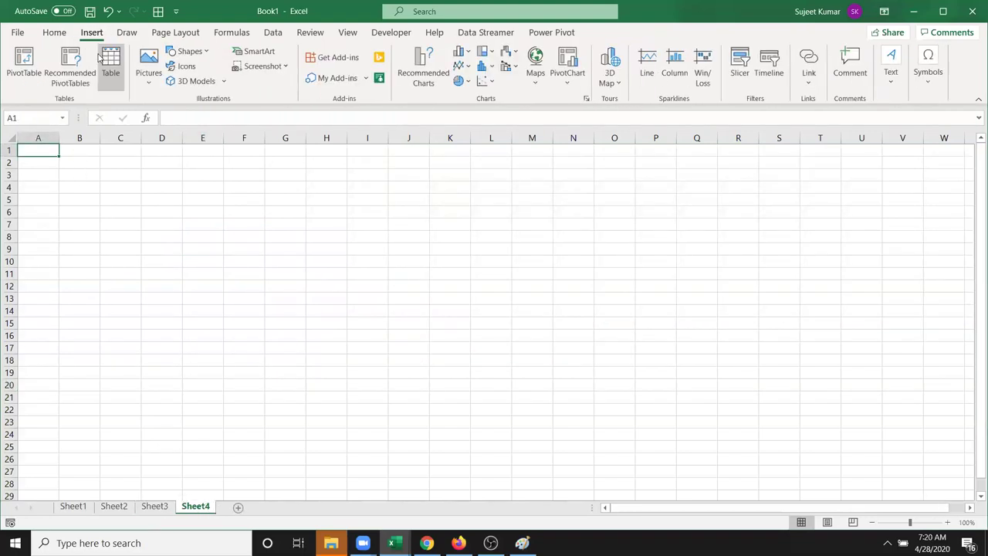
pyautogui.click(147, 85)
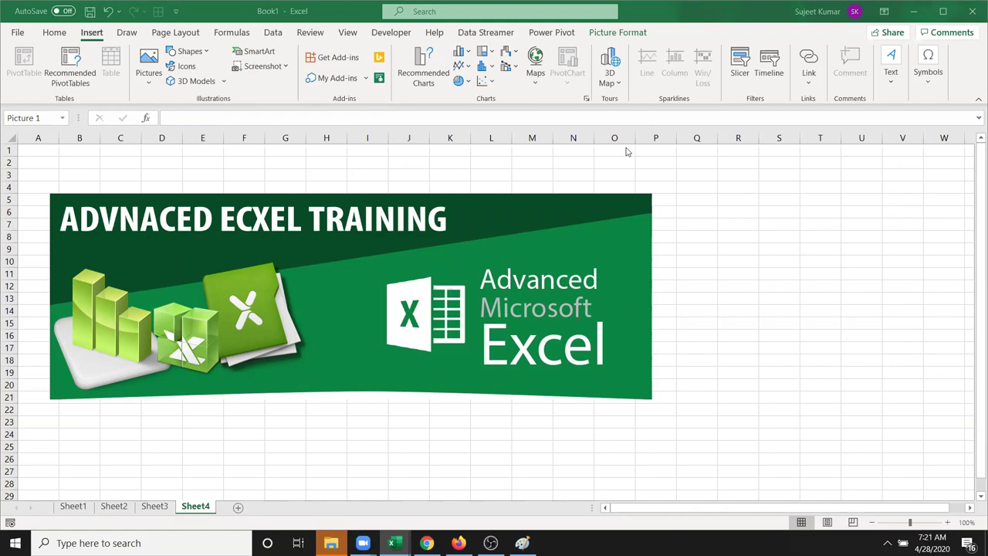
pyautogui.click(376, 227)
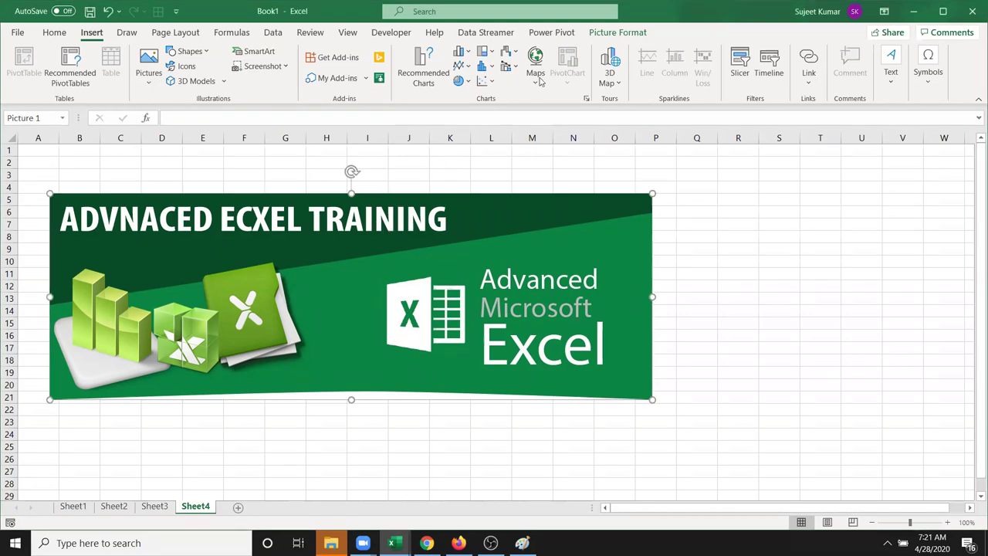
pyautogui.click(618, 32)
# Nudge the banner slightly right and down, glancing at the transparency presets without applying one
pyautogui.moveTo(289, 271); pyautogui.dragTo(390, 283)
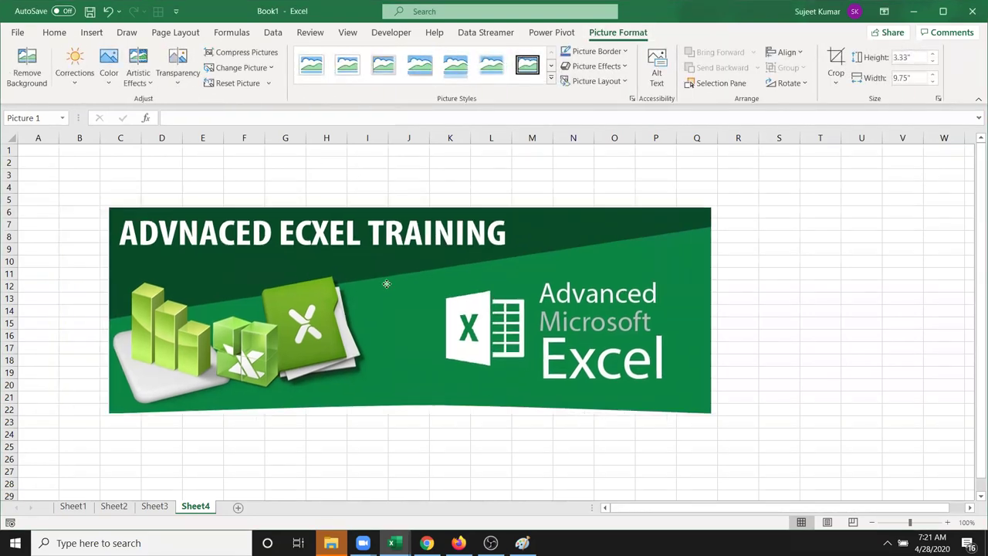
pyautogui.click(177, 71)
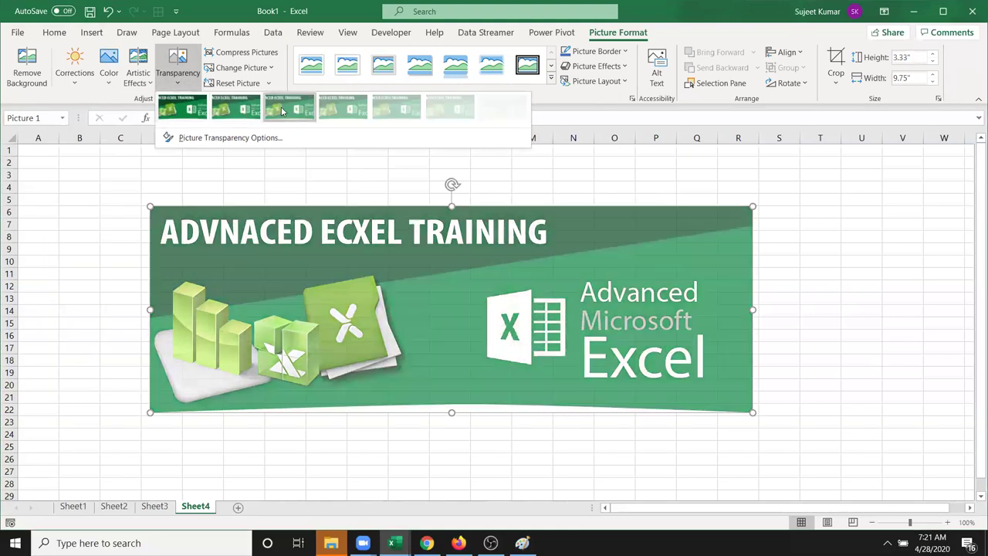
pyautogui.click(80, 249)
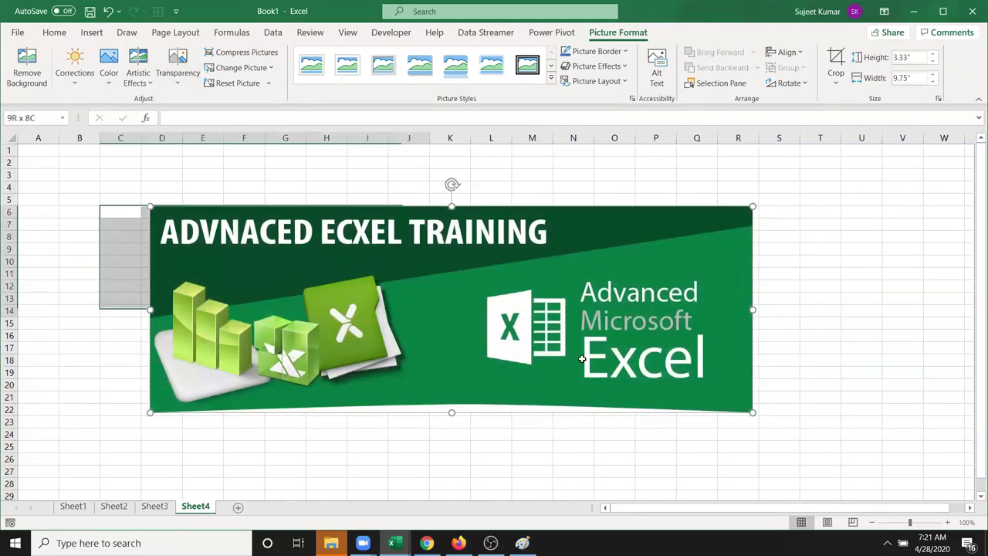
# Fill cells C6:U24 light green and centre the banner inside the green block
pyautogui.moveTo(116, 209); pyautogui.dragTo(861, 433)
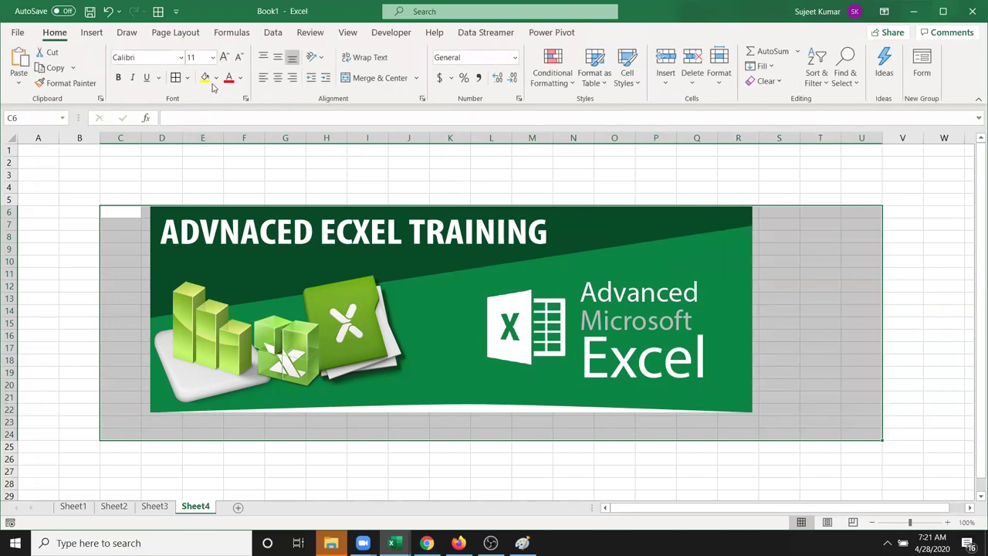
pyautogui.click(216, 78)
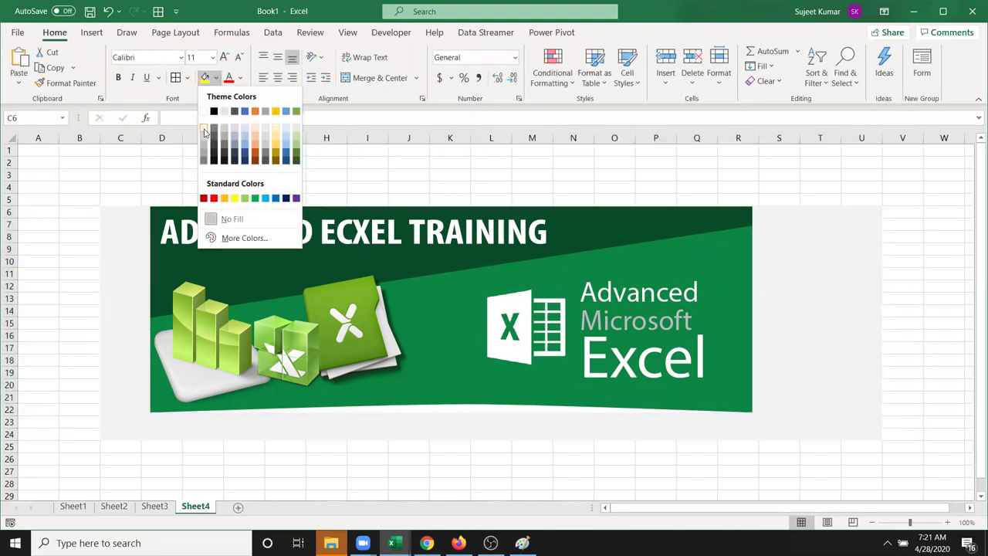
pyautogui.click(247, 200)
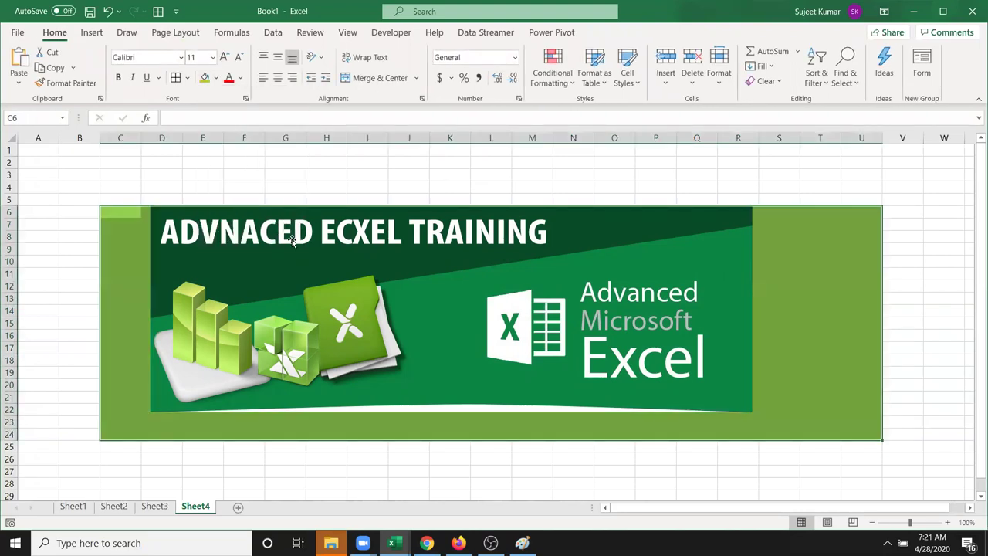
pyautogui.moveTo(303, 244); pyautogui.dragTo(313, 261)
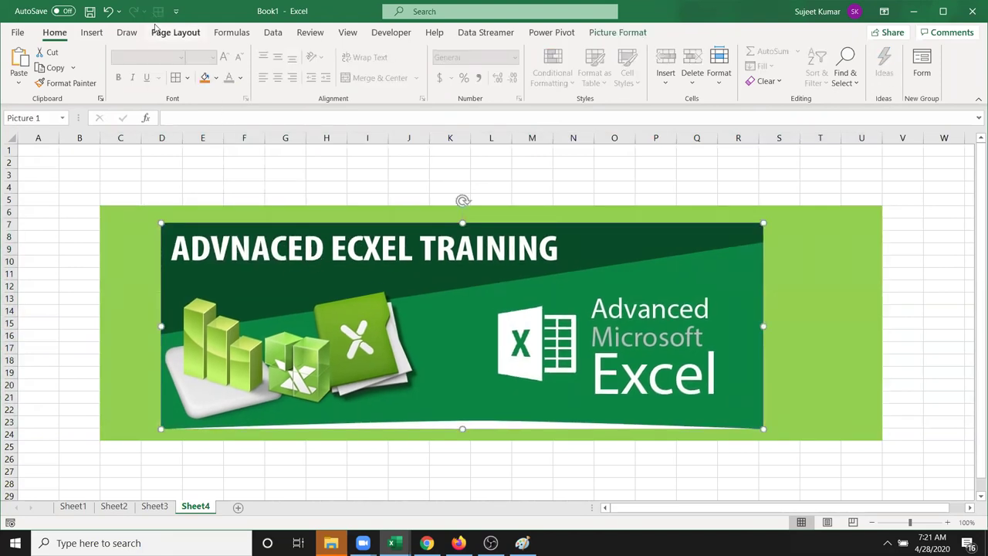
pyautogui.click(617, 32)
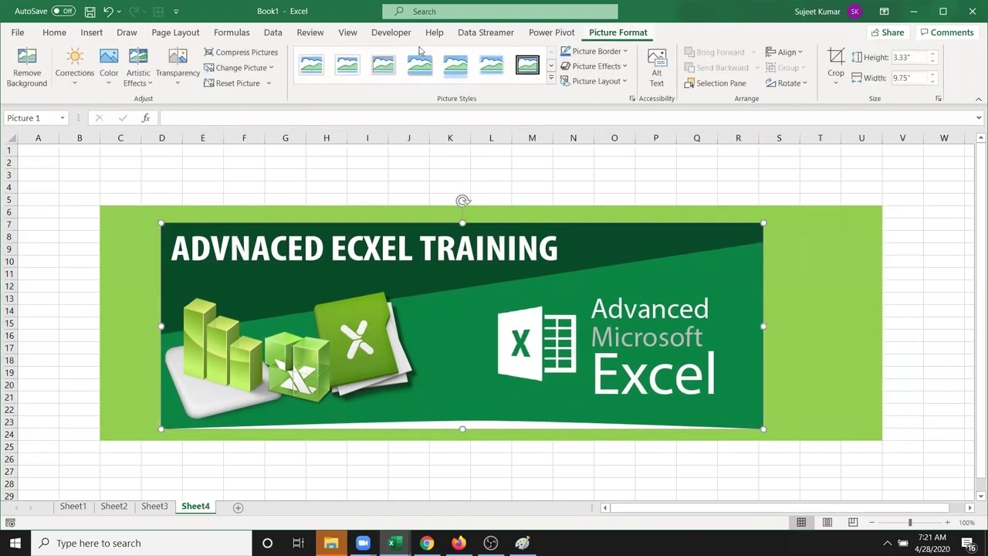
# Preview the transparency presets without applying one, then compress the Sheet4 banner at default settings
pyautogui.click(176, 87)
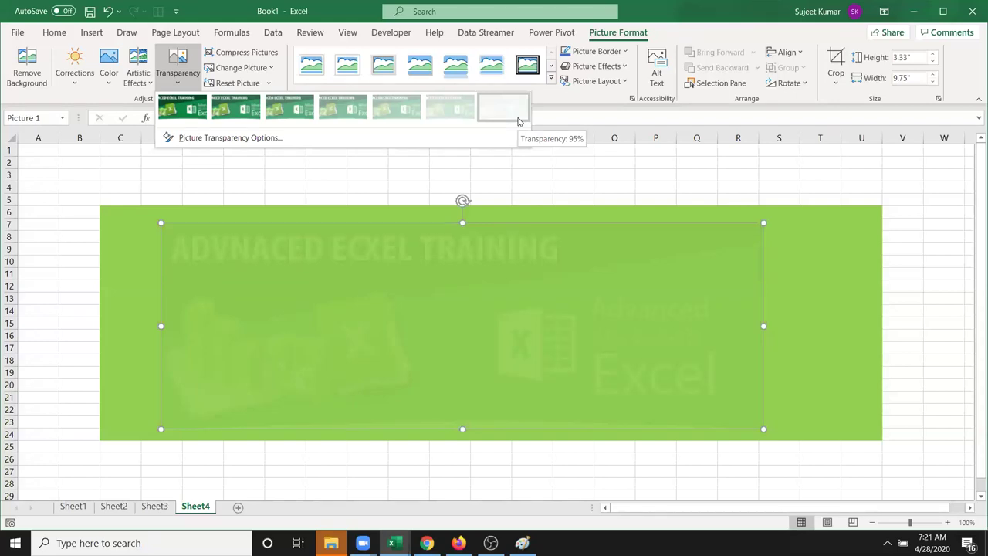
pyautogui.click(91, 108)
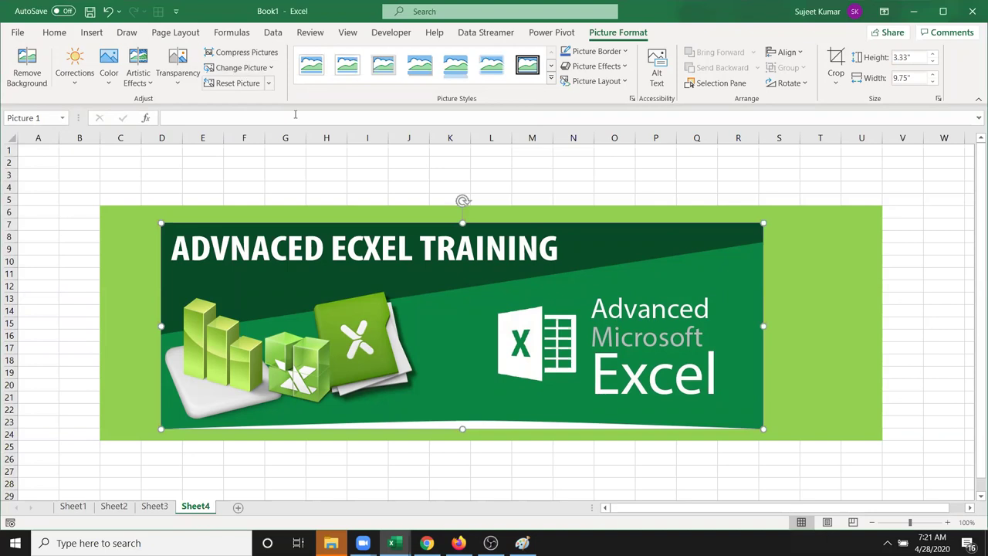
pyautogui.click(242, 53)
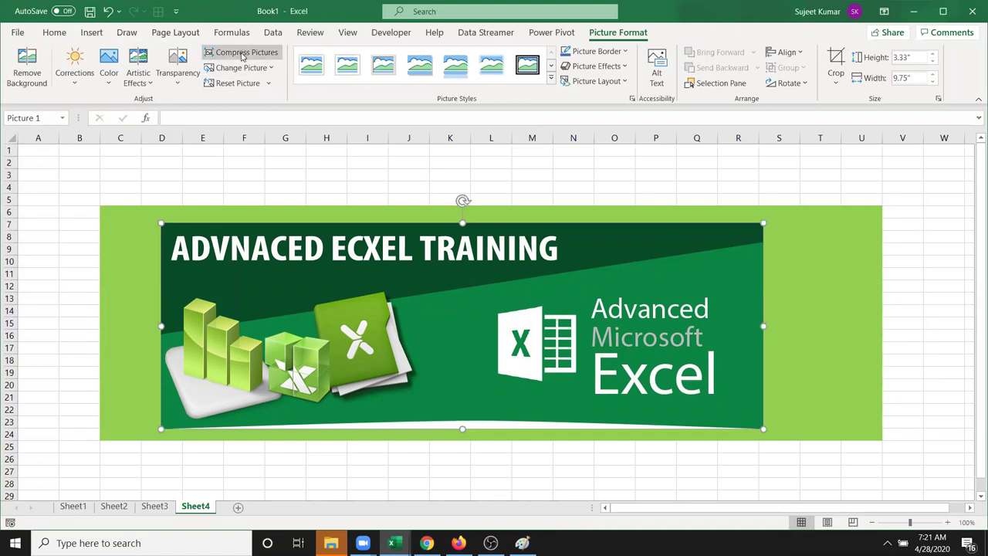
pyautogui.click(530, 342)
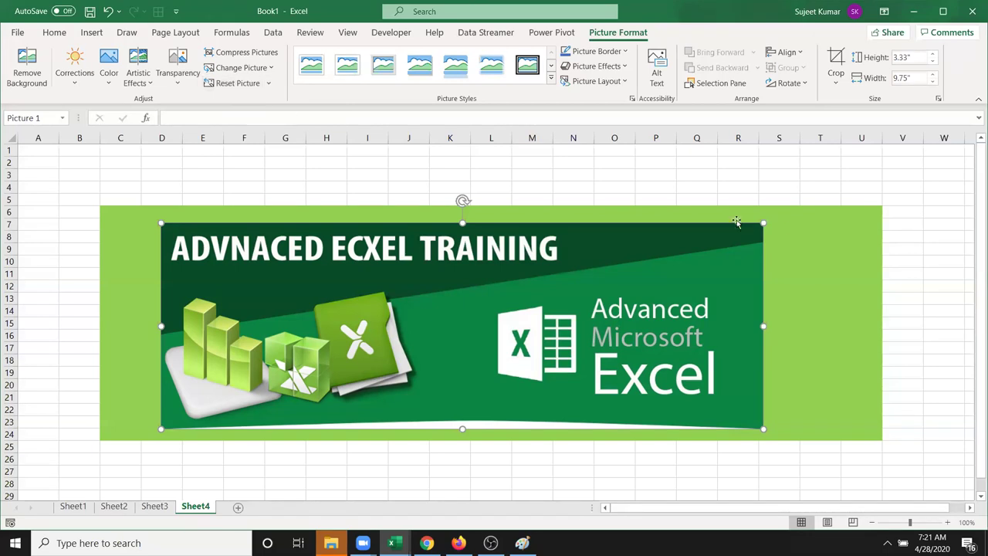
pyautogui.moveTo(793, 226); pyautogui.dragTo(807, 226)
# Move Sheet3's neon-glow banner to about B6:Q22, resetting it and then undoing to restore the glow
pyautogui.click(572, 267)
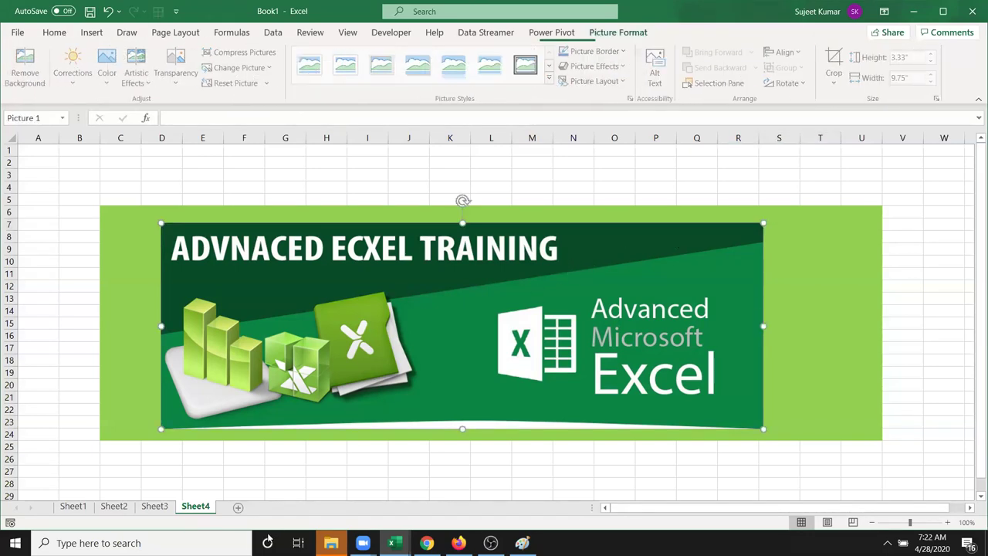
pyautogui.click(154, 505)
pyautogui.moveTo(605, 218); pyautogui.dragTo(324, 278)
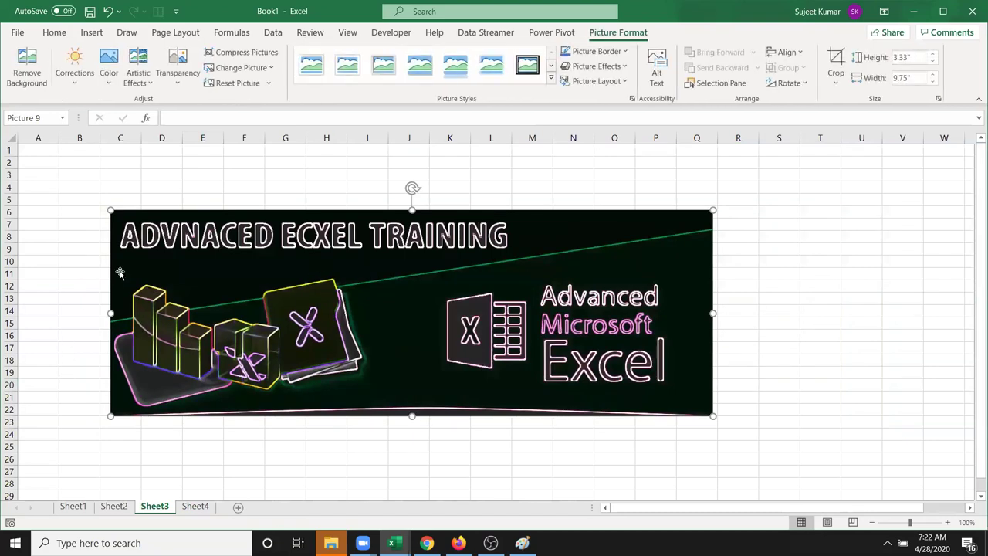
pyautogui.click(237, 83)
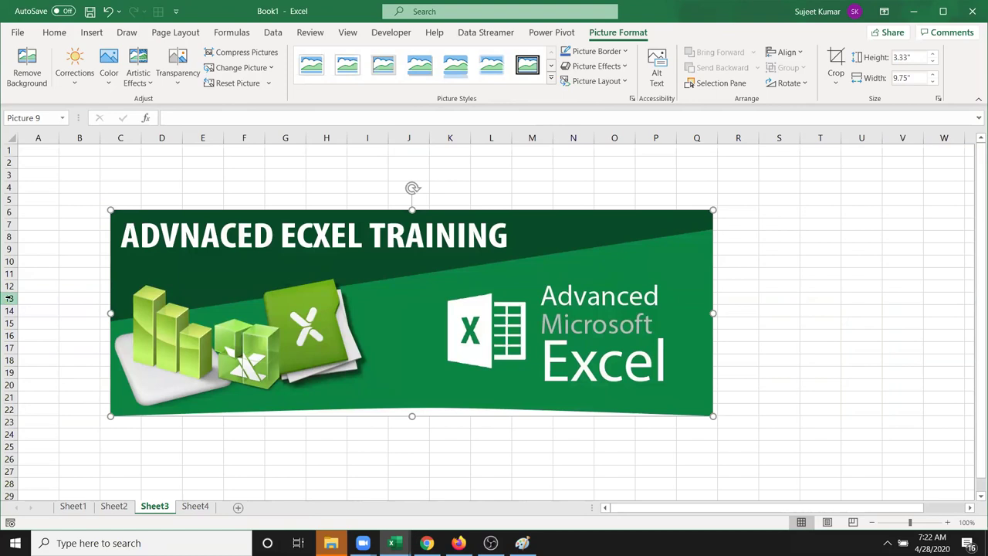
pyautogui.hotkey('ctrl', 'z')
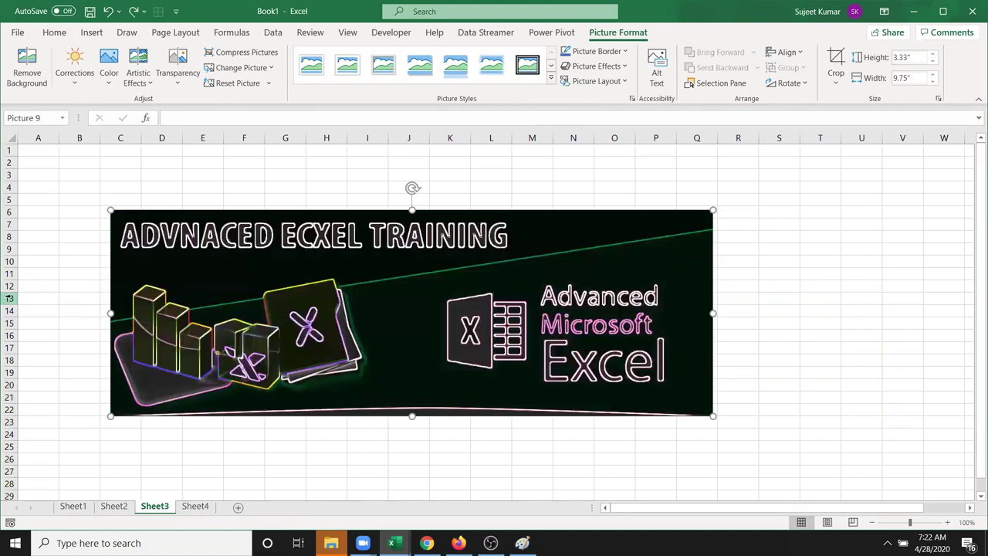
# Check Sheet4, return to Sheet3, and expand the full Picture Styles gallery
pyautogui.click(196, 507)
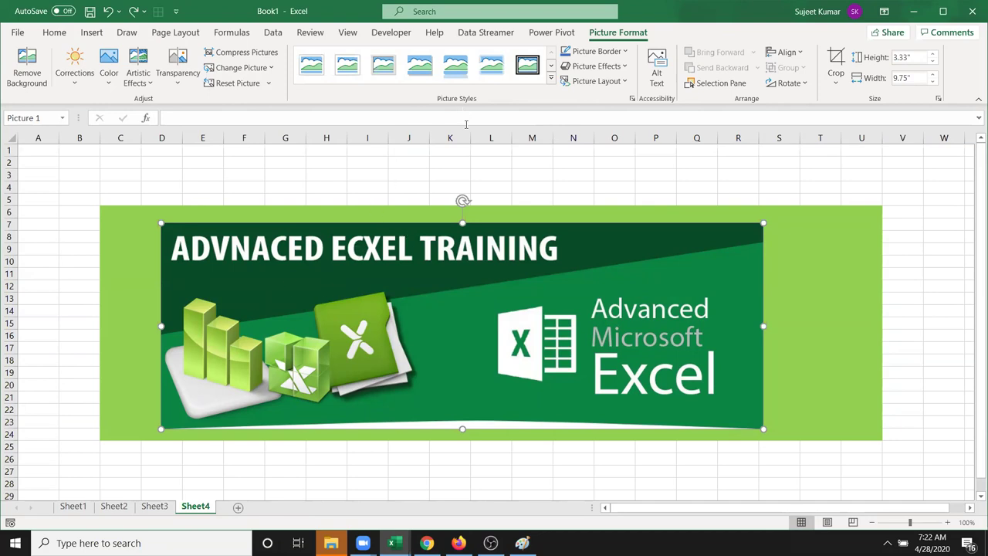
pyautogui.click(820, 359)
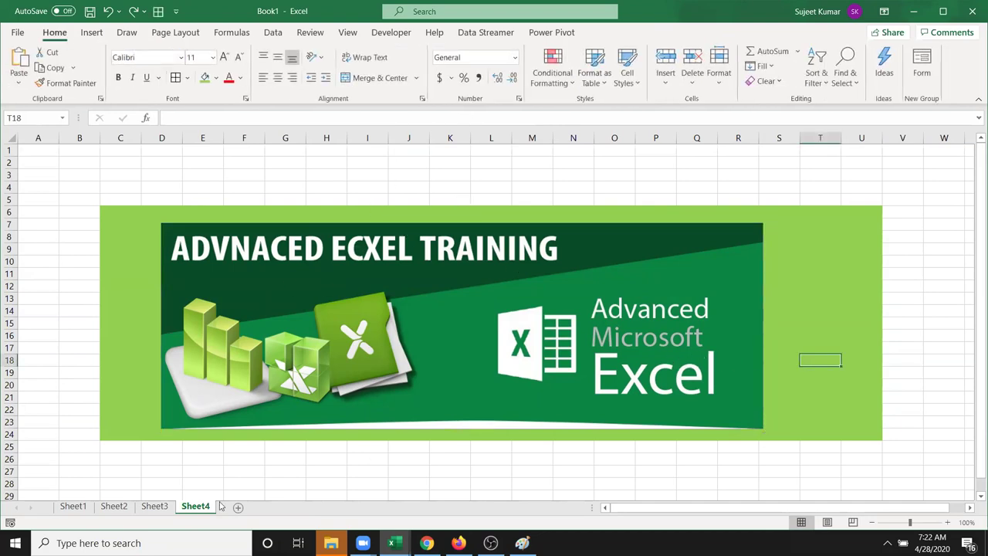
pyautogui.click(162, 507)
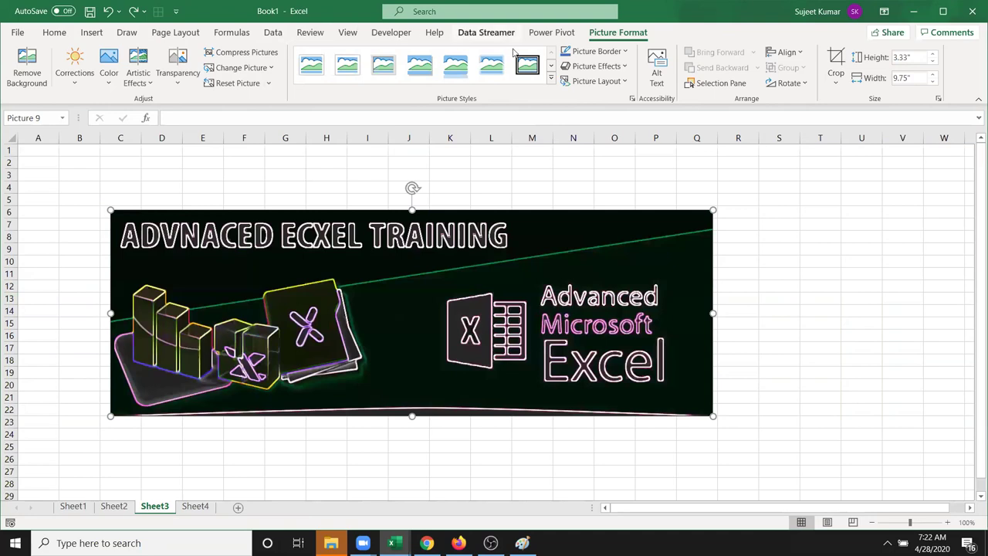
pyautogui.click(551, 77)
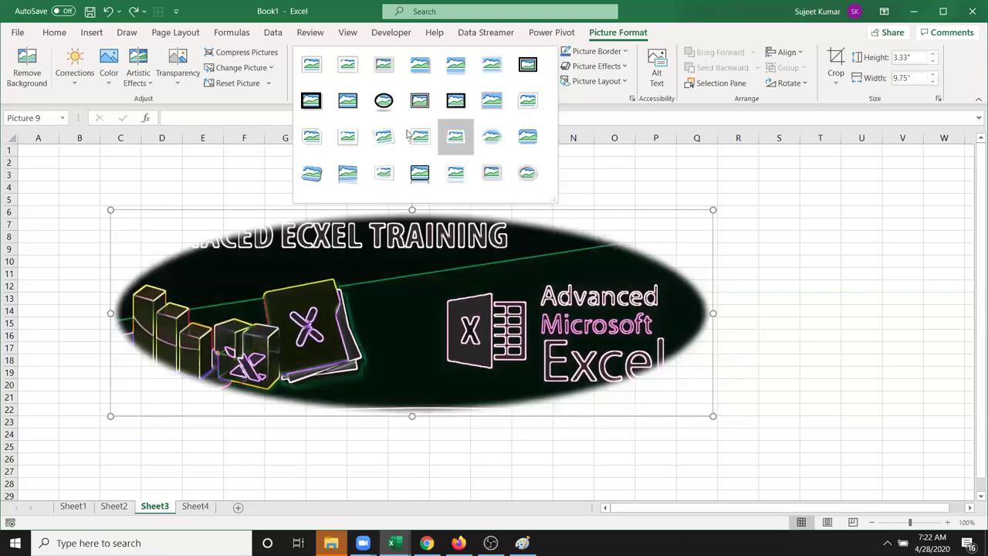
# Browse Picture Border, Effects and Layout without applying any, then move the banner up-left to roughly B4:P20
pyautogui.click(242, 255)
pyautogui.click(594, 51)
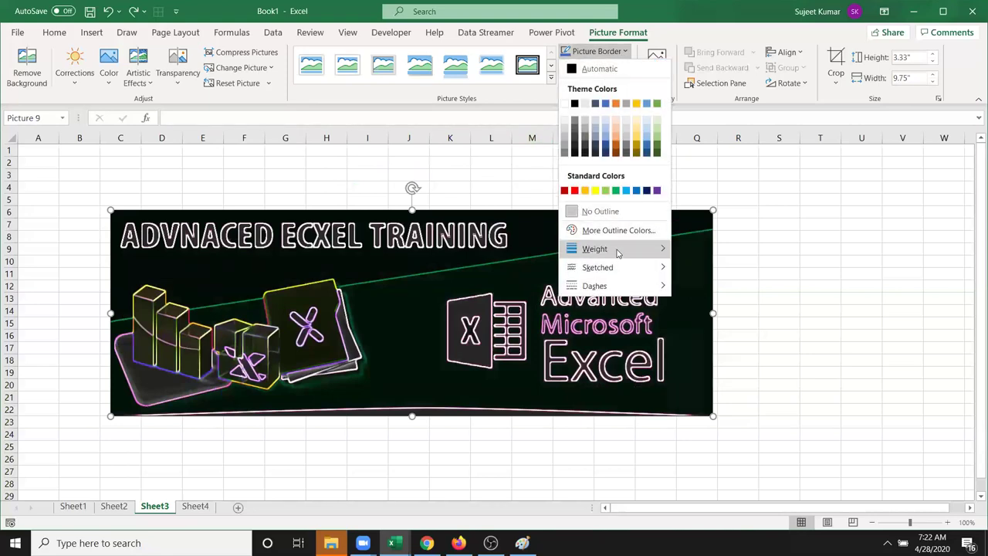
pyautogui.click(598, 51)
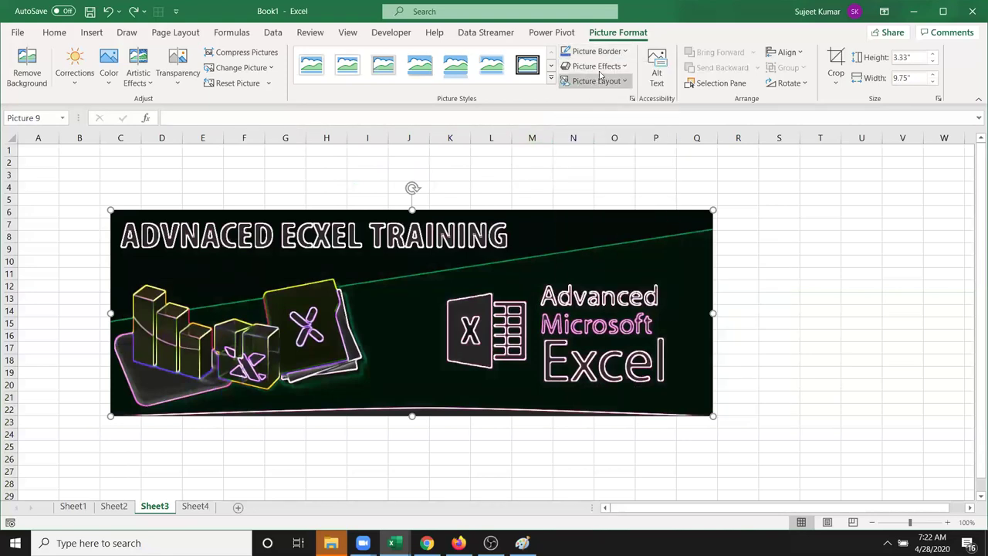
pyautogui.click(600, 68)
pyautogui.moveTo(611, 153)
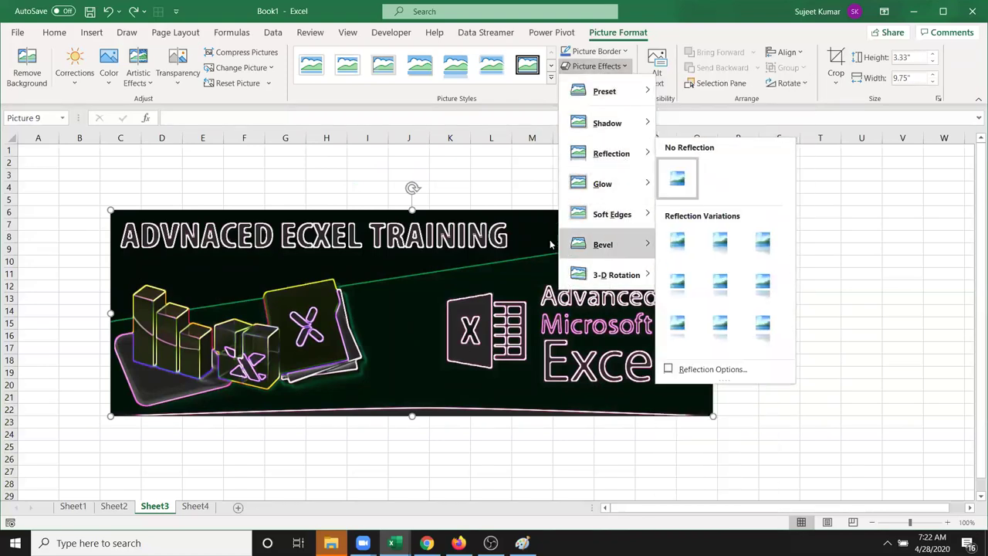
pyautogui.click(540, 110)
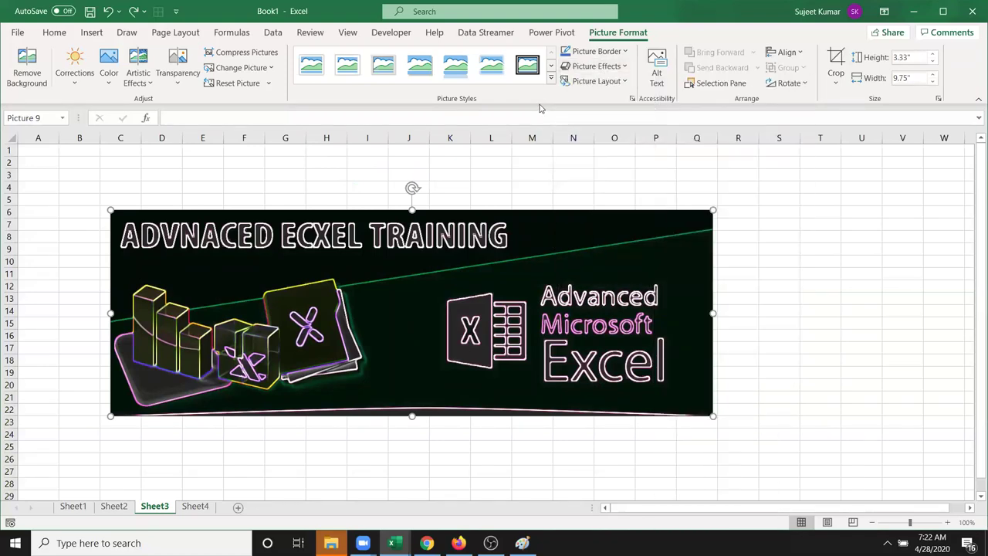
pyautogui.click(627, 82)
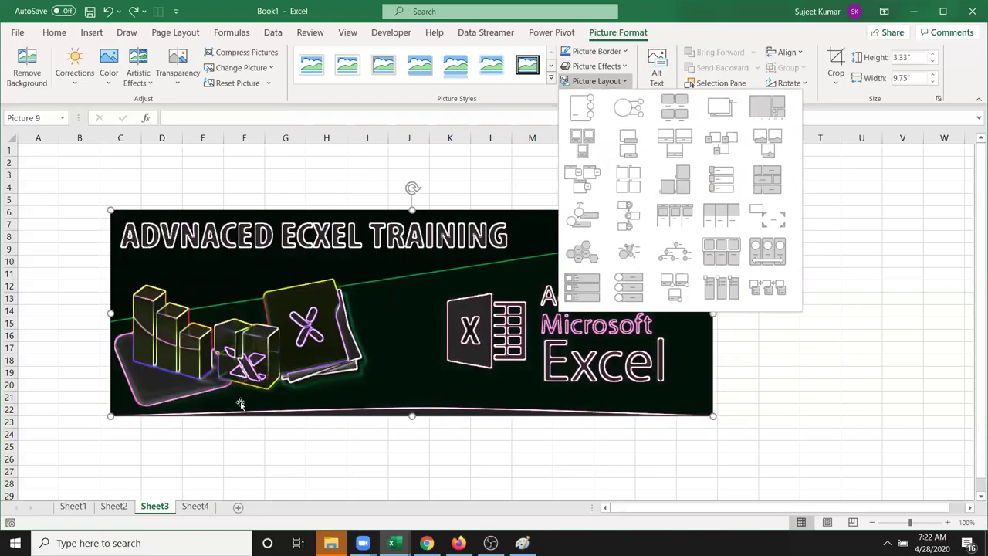
pyautogui.click(239, 403)
pyautogui.moveTo(222, 283); pyautogui.dragTo(169, 251)
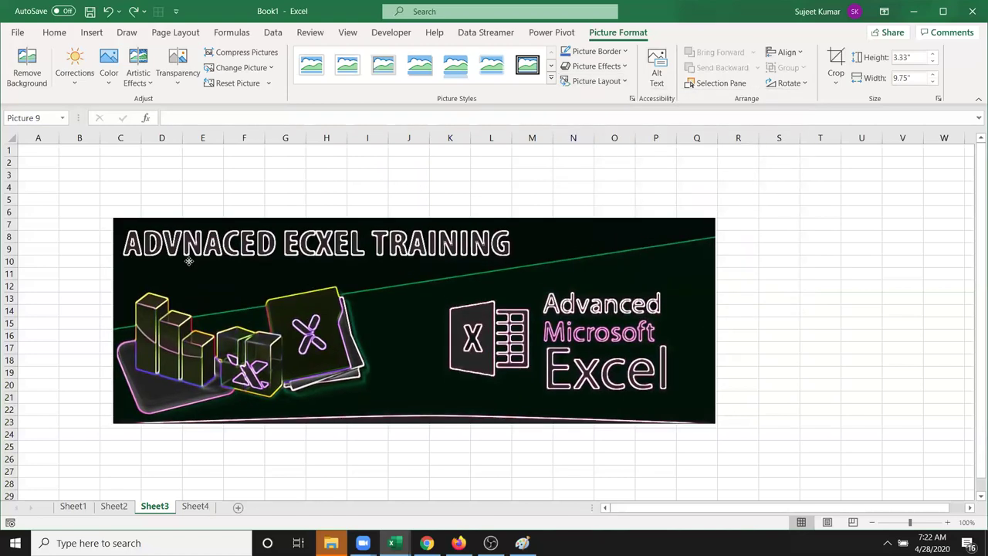
# Open the banner's Alt Text description pane and close it again
pyautogui.click(657, 66)
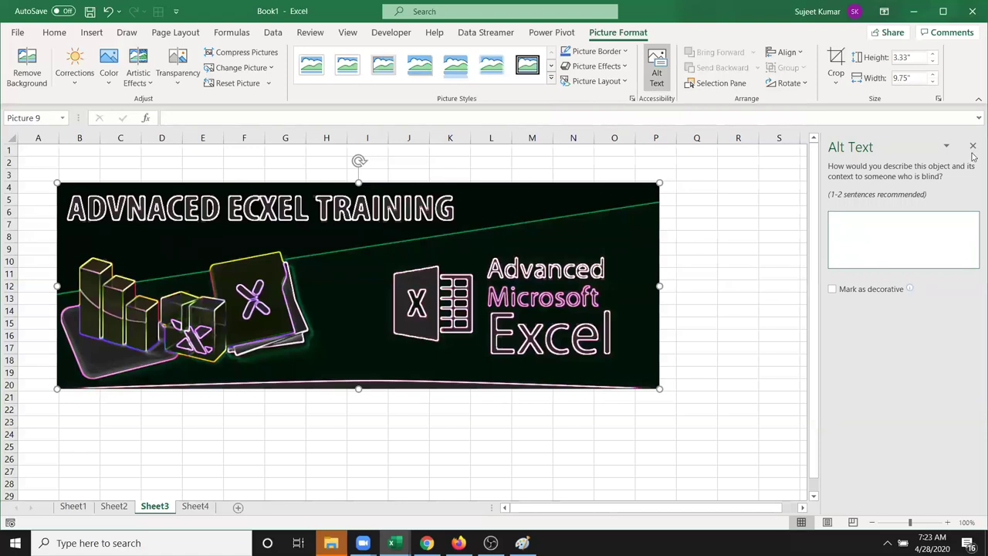
pyautogui.click(972, 147)
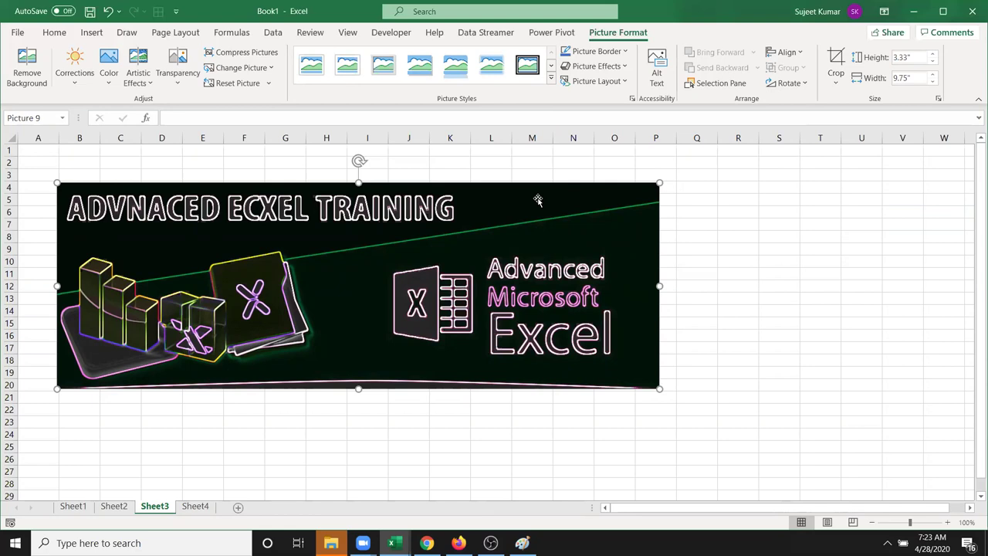
# List Sheet3's objects in the Selection Pane, hide Picture 9, and select E8:K17
pyautogui.click(712, 83)
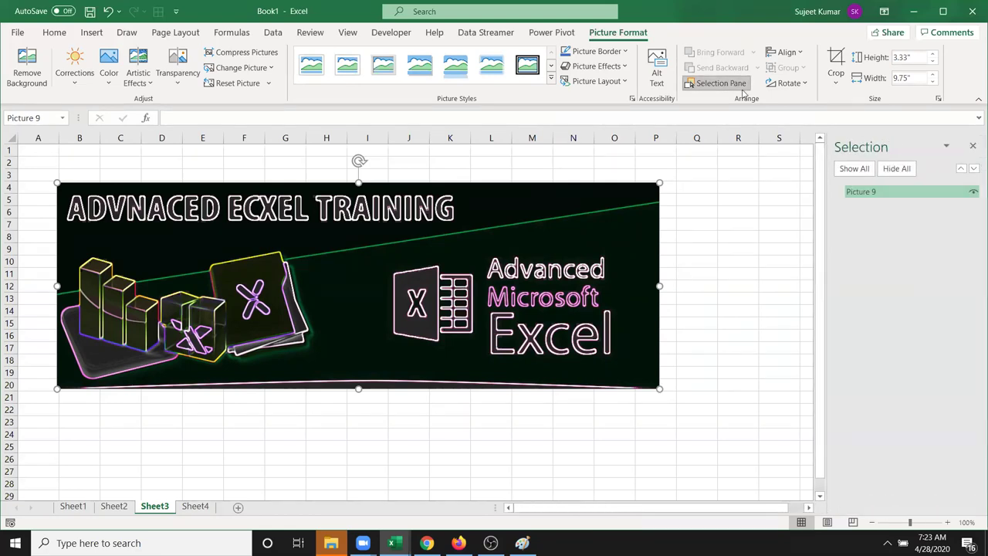
pyautogui.click(972, 194)
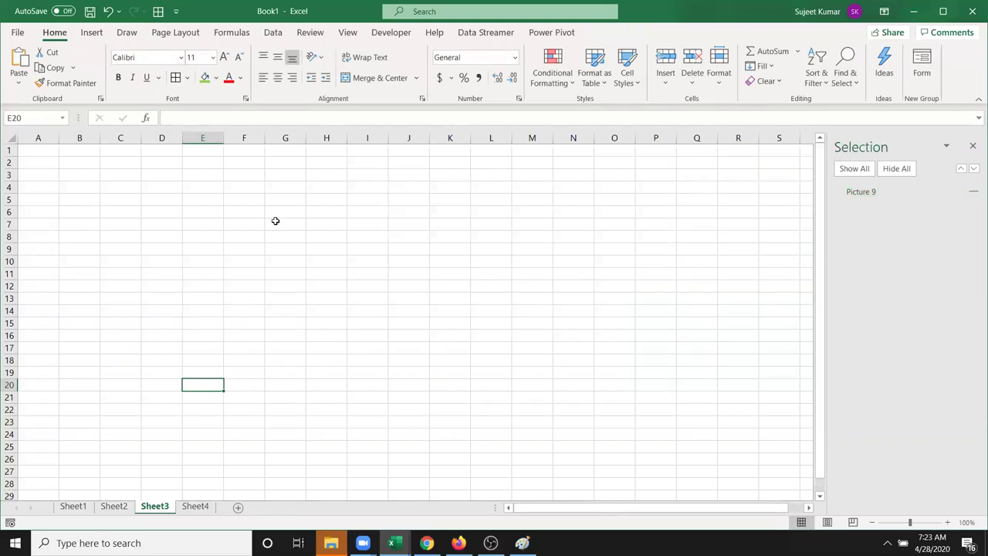
pyautogui.click(293, 276)
pyautogui.moveTo(205, 236)
pyautogui.mouseDown()
pyautogui.moveTo(432, 350)
pyautogui.moveTo(472, 354)
pyautogui.mouseUp()
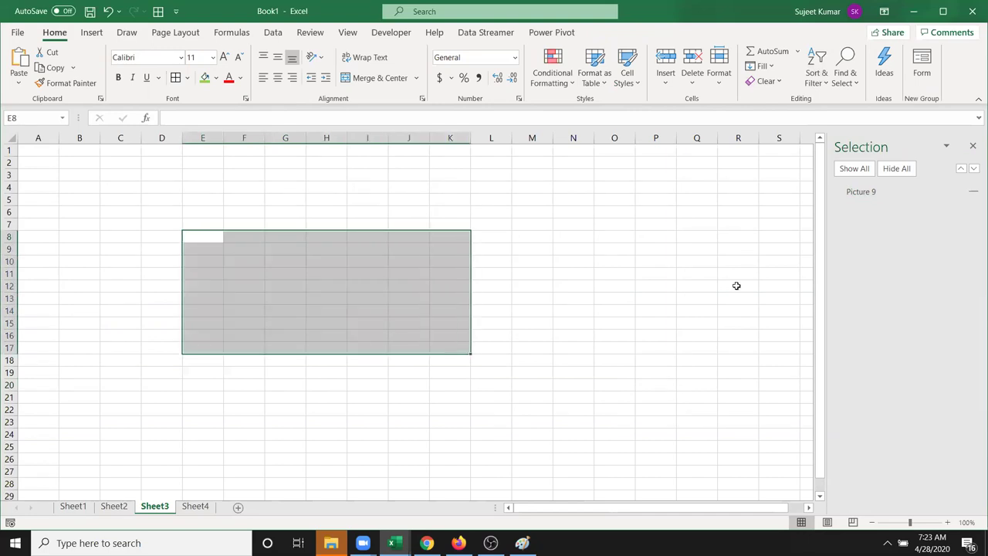
# Toggle Picture 9's visibility several times, leaving the banner shown
pyautogui.click(973, 191)
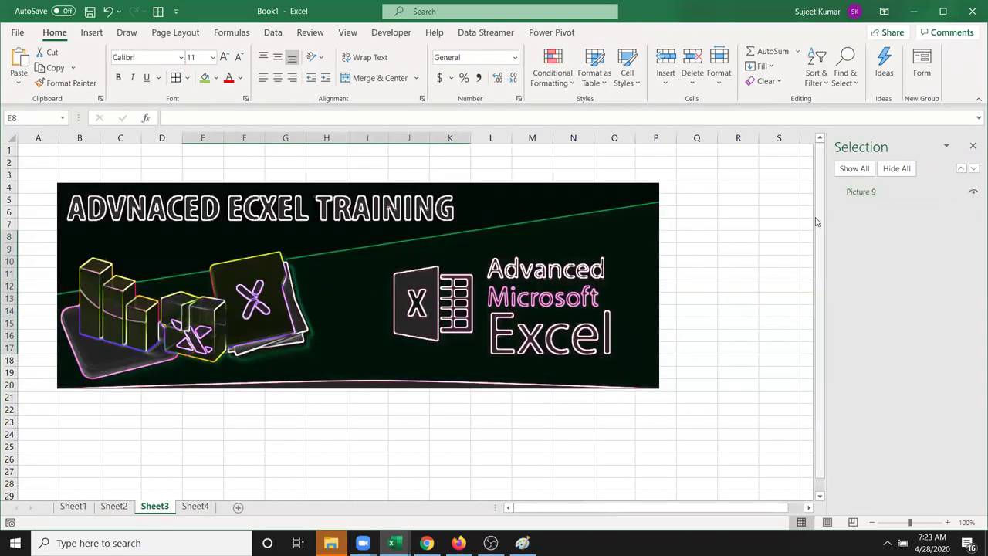
pyautogui.click(973, 191)
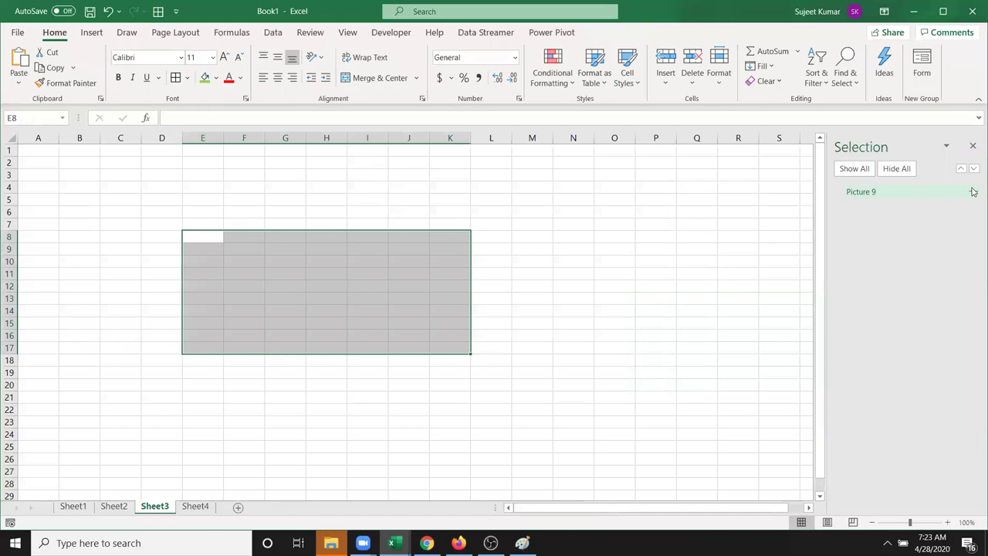
pyautogui.click(973, 193)
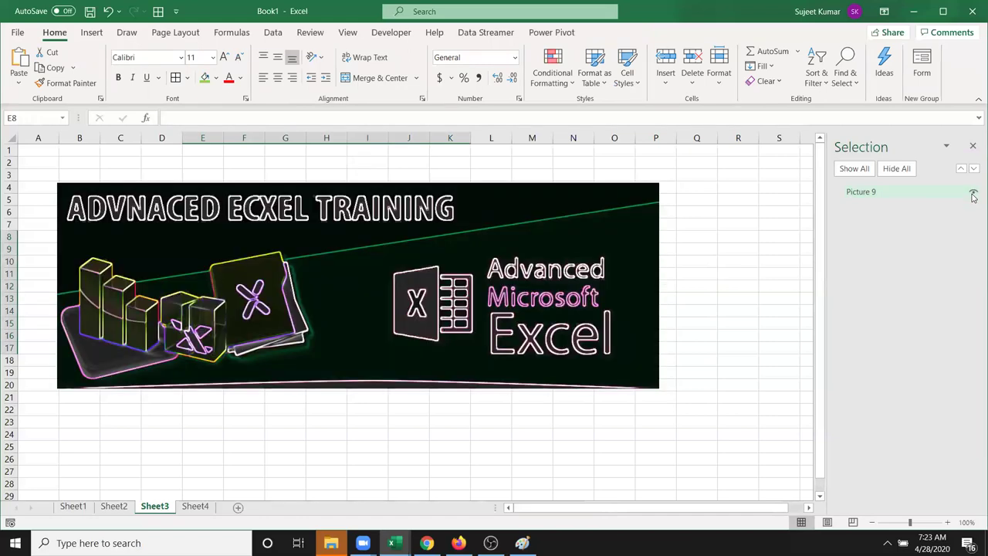
pyautogui.click(973, 193)
pyautogui.click(973, 193)
pyautogui.click(973, 193)
pyautogui.click(973, 193)
pyautogui.click(90, 35)
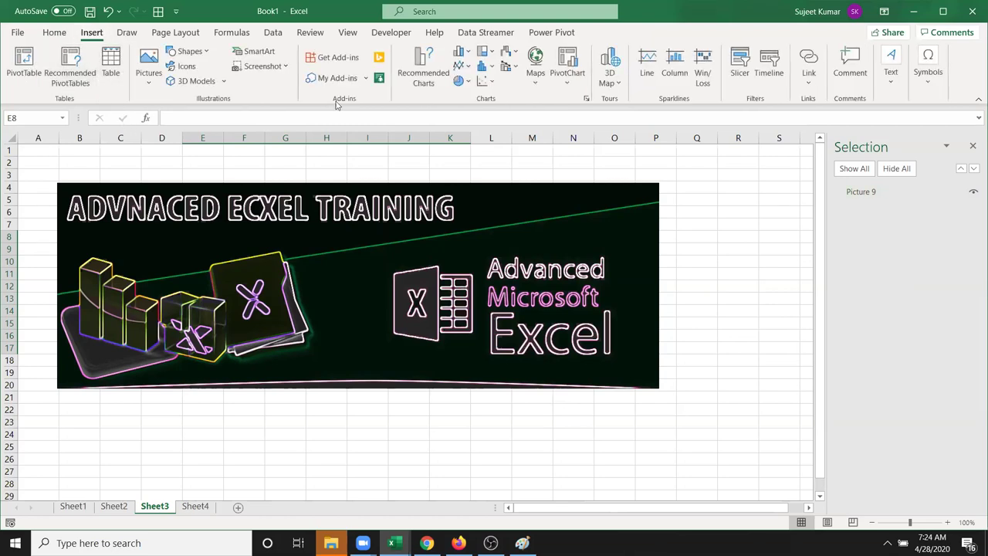
# Shrink the banner to 4.29 by 1.47 inches, discarding a stray pasted copy
pyautogui.click(481, 242)
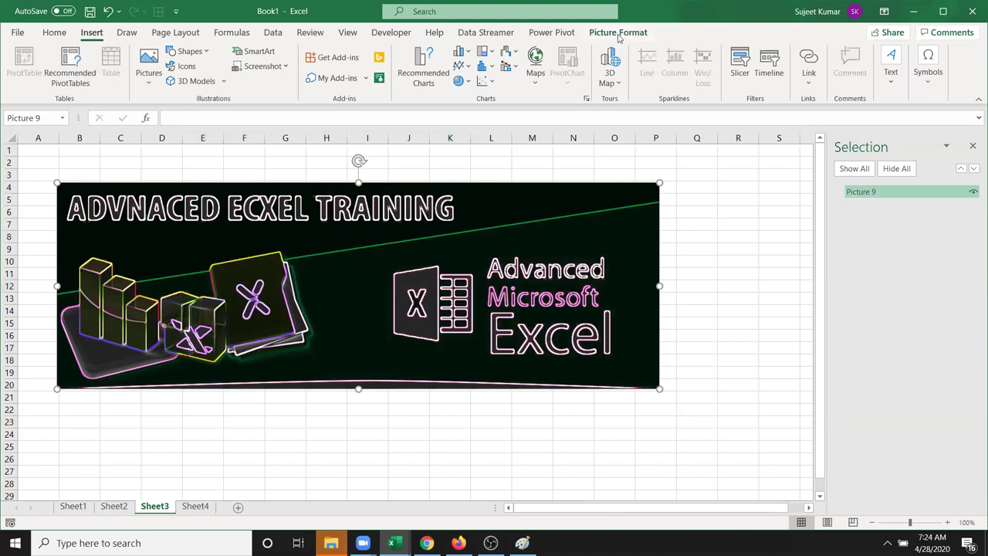
pyautogui.click(617, 33)
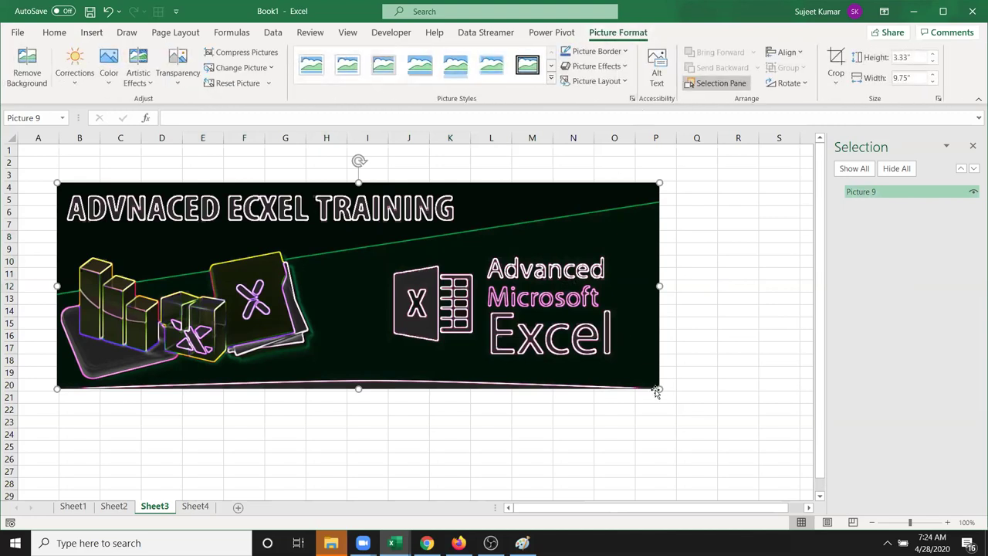
pyautogui.moveTo(658, 392); pyautogui.dragTo(244, 224)
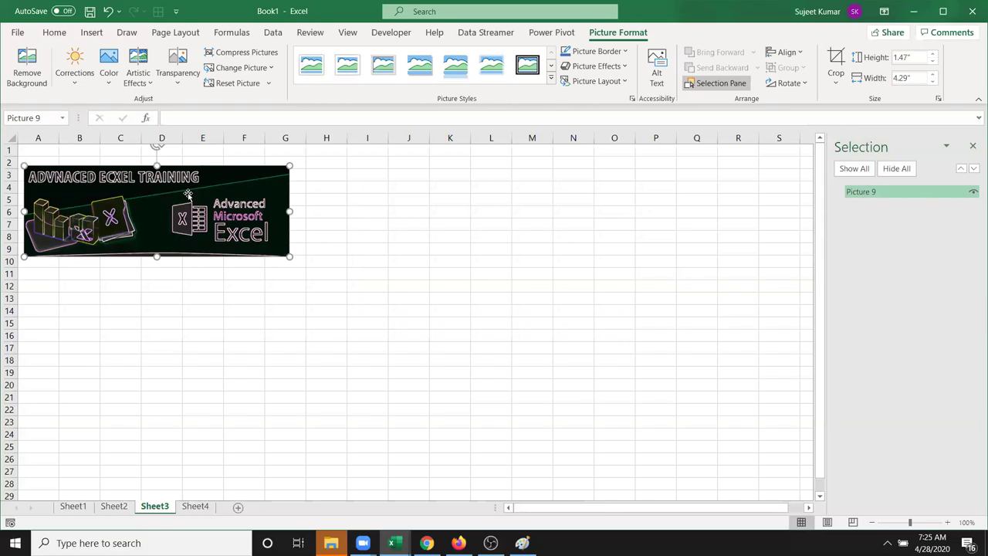
pyautogui.click(347, 213)
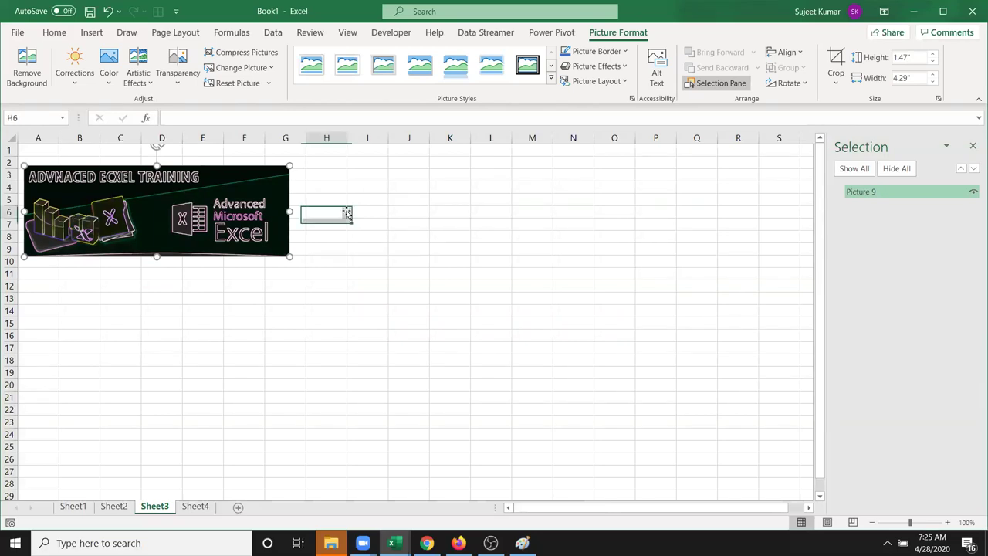
pyautogui.hotkey('ctrl', 'v')
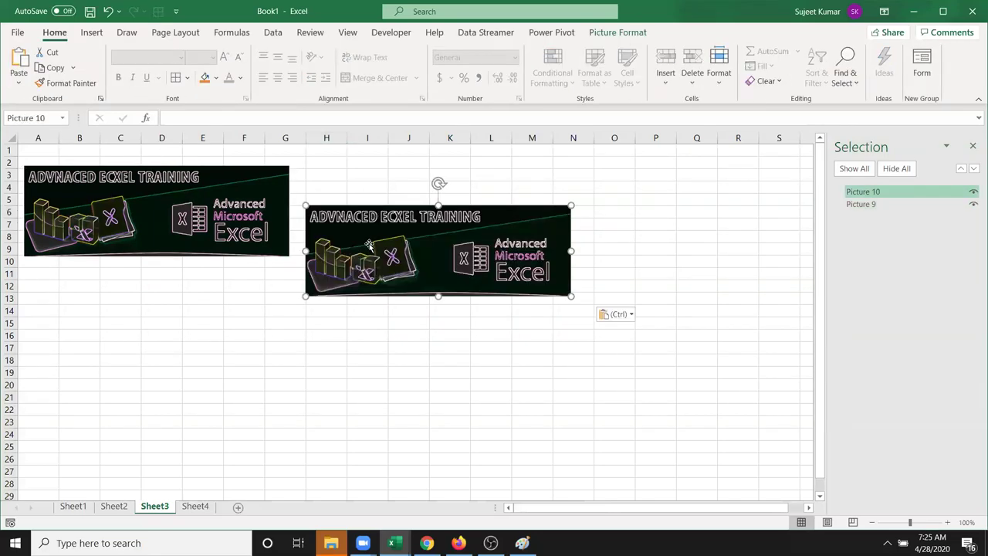
pyautogui.press('Delete')
# Duplicate the banner, delete the extra copy, and move one copy far to the right
pyautogui.click(270, 229)
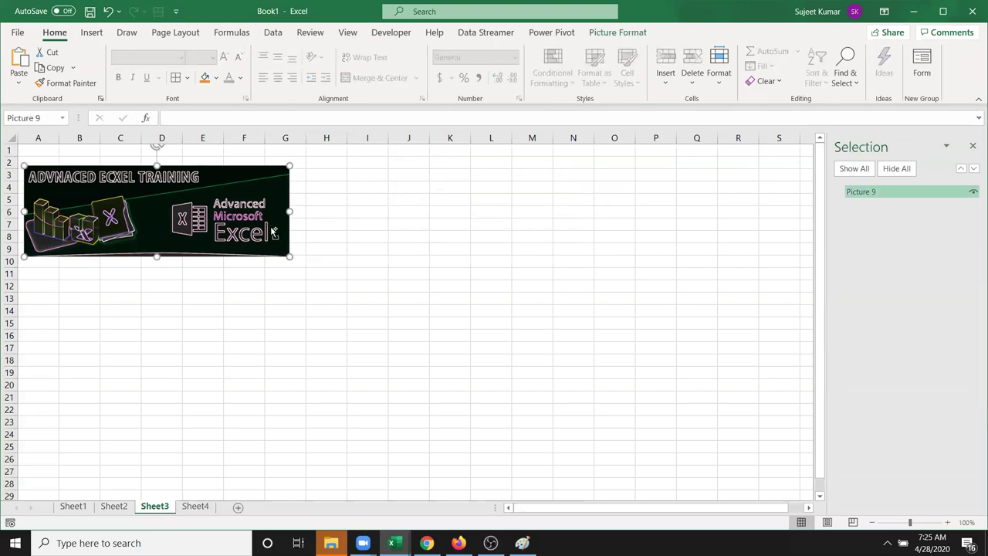
pyautogui.moveTo(273, 230); pyautogui.dragTo(543, 230)
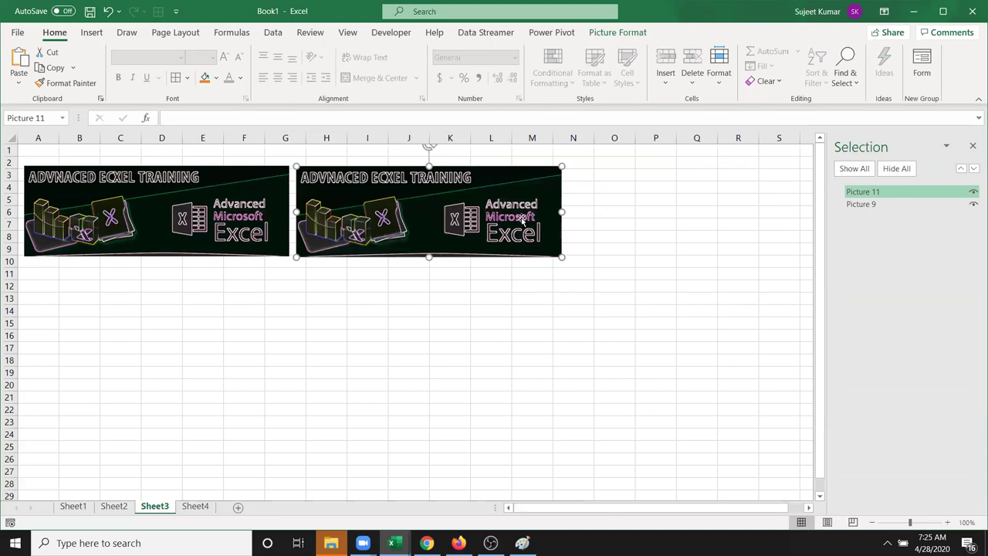
pyautogui.moveTo(517, 216)
pyautogui.mouseDown()
pyautogui.moveTo(463, 209)
pyautogui.moveTo(464, 328)
pyautogui.moveTo(180, 325)
pyautogui.mouseUp()
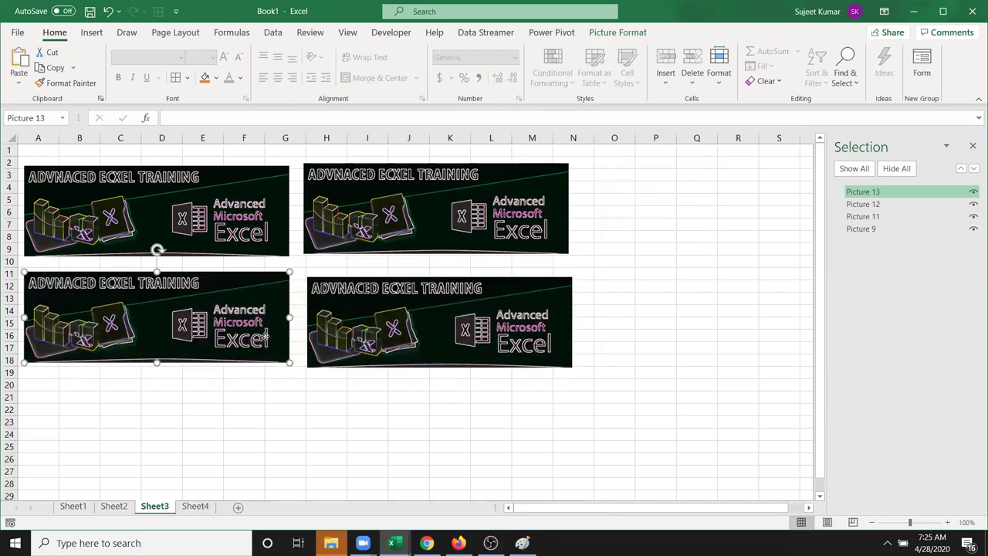
pyautogui.moveTo(258, 327); pyautogui.dragTo(251, 373)
pyautogui.press('Delete')
pyautogui.moveTo(404, 348)
pyautogui.mouseDown()
pyautogui.moveTo(647, 339)
pyautogui.moveTo(765, 295)
pyautogui.mouseUp()
# Close the Selection Pane and slide the top copy to overlap the original's right side
pyautogui.click(972, 145)
pyautogui.moveTo(521, 242); pyautogui.dragTo(400, 234)
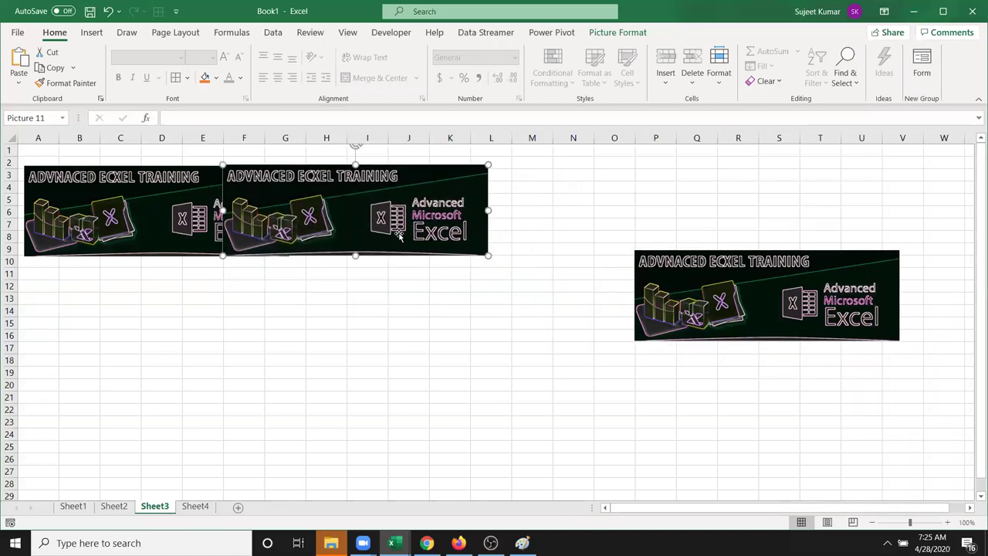
pyautogui.moveTo(309, 231); pyautogui.dragTo(255, 229)
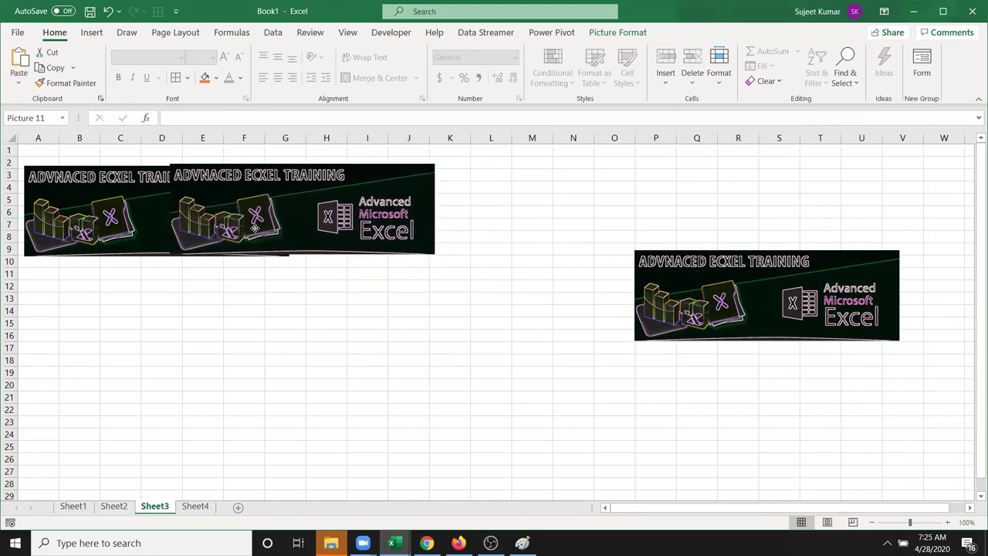
pyautogui.moveTo(255, 229); pyautogui.dragTo(291, 230)
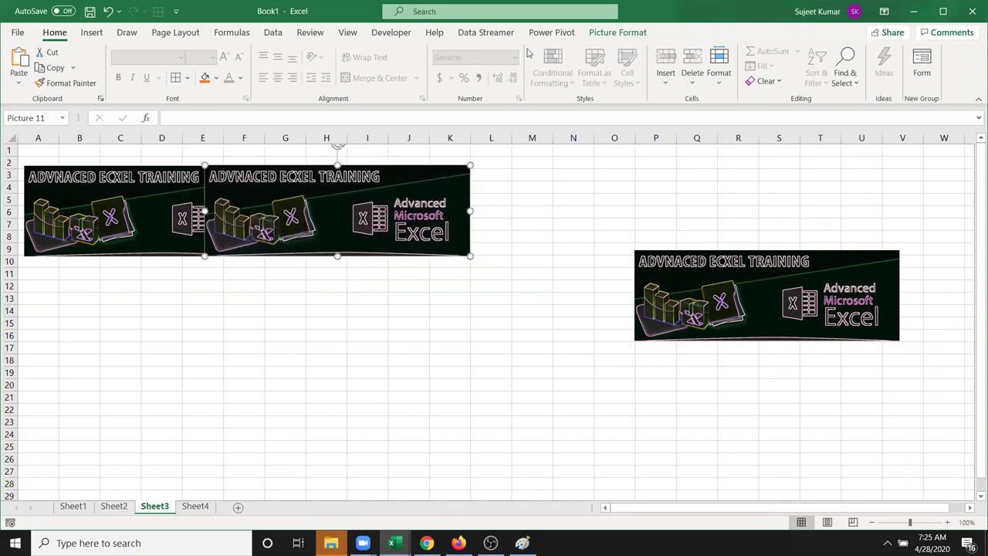
# Toggle Picture 11 backward and forward in the stacking order, then drag it to about H9:N15
pyautogui.click(618, 32)
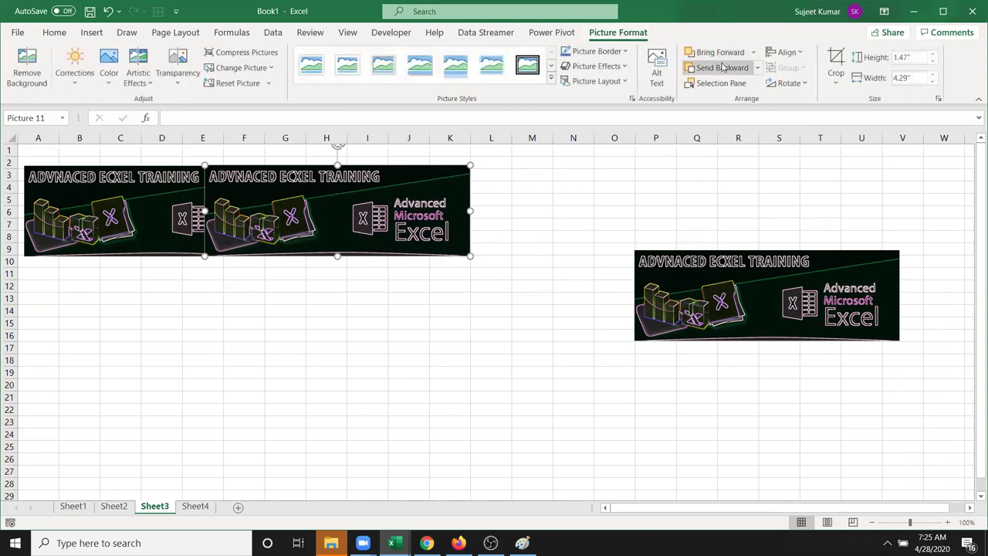
pyautogui.click(723, 68)
pyautogui.click(718, 51)
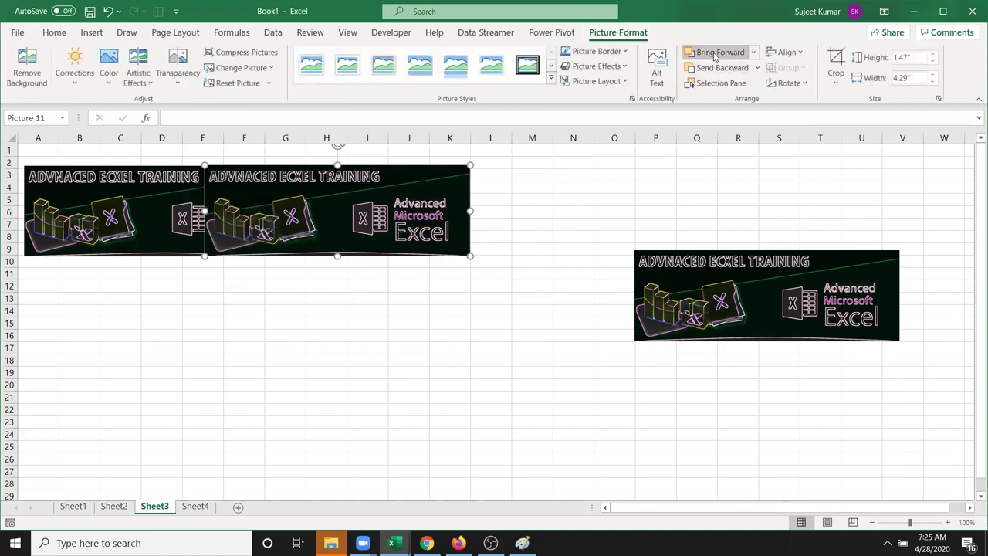
pyautogui.click(717, 68)
pyautogui.click(718, 52)
pyautogui.click(713, 68)
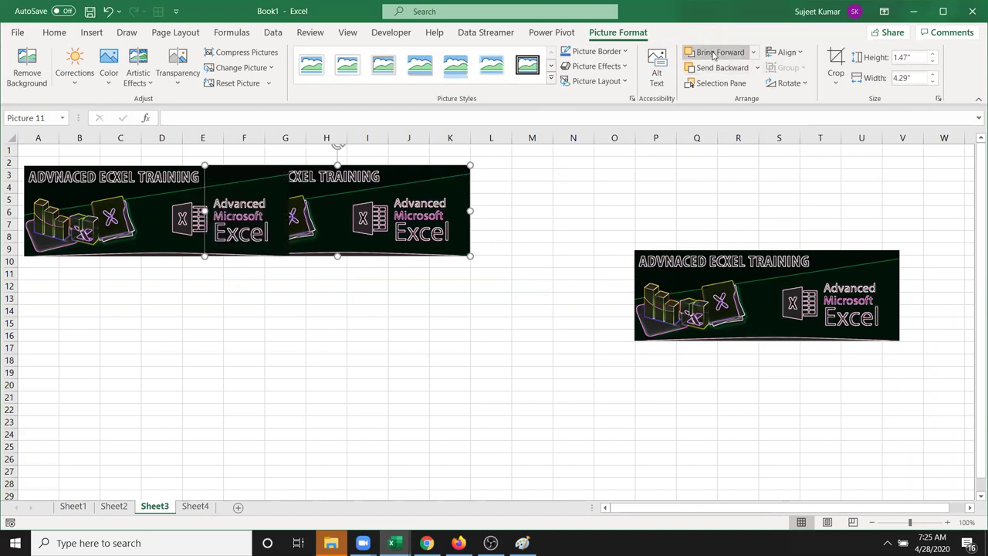
pyautogui.click(713, 51)
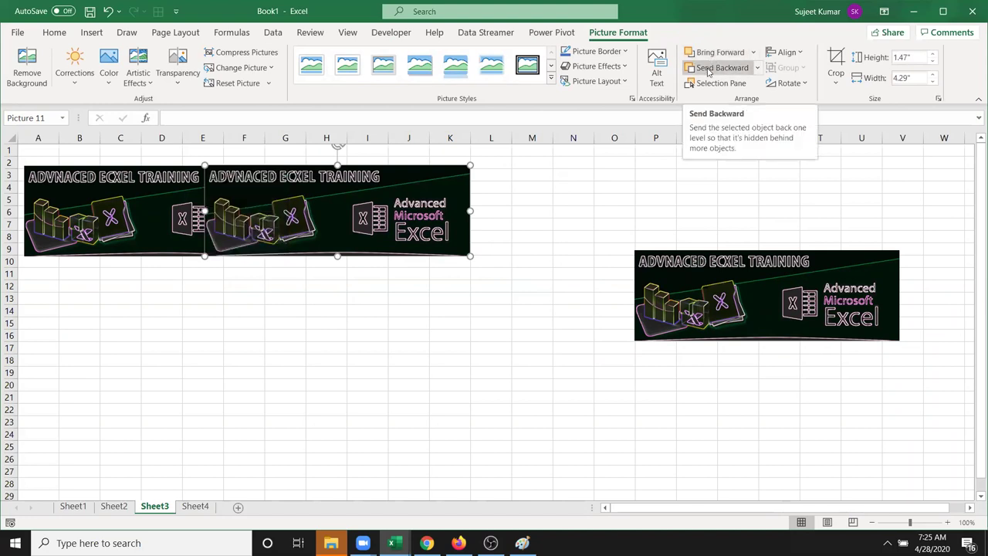
pyautogui.click(707, 69)
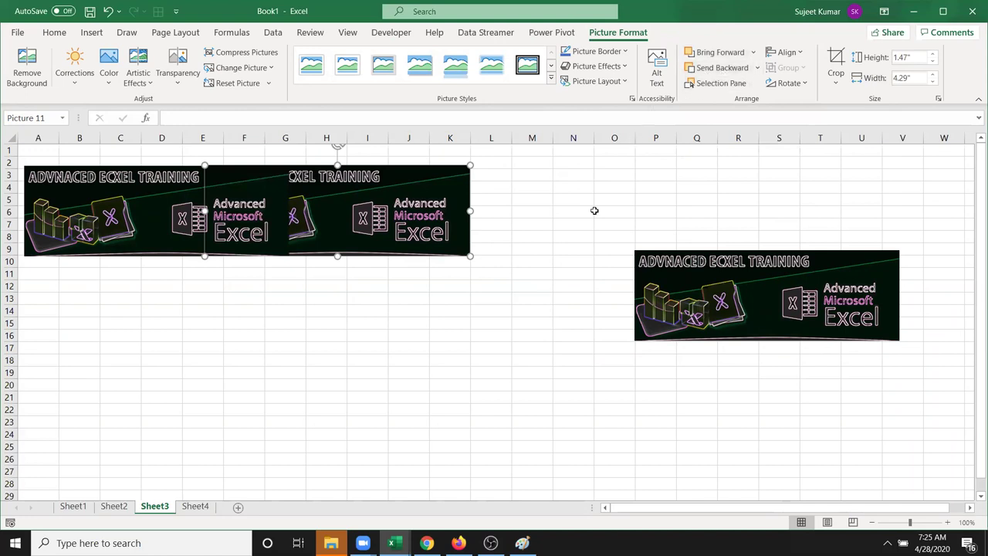
pyautogui.moveTo(420, 245)
pyautogui.mouseDown()
pyautogui.moveTo(536, 286)
pyautogui.moveTo(537, 318)
pyautogui.mouseUp()
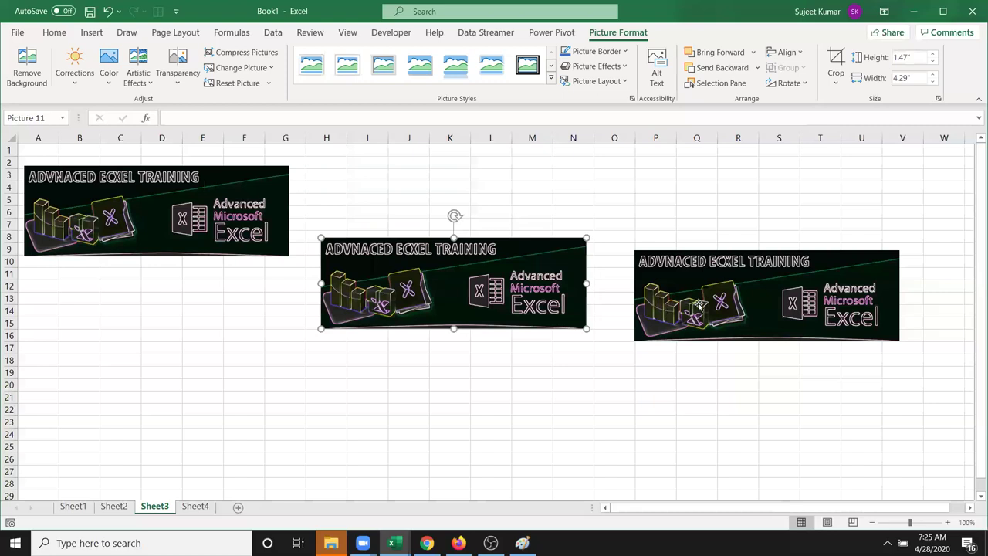
# Raise the right banner, select all three banners, and align their tops
pyautogui.moveTo(717, 300); pyautogui.dragTo(734, 238)
pyautogui.click(282, 219)
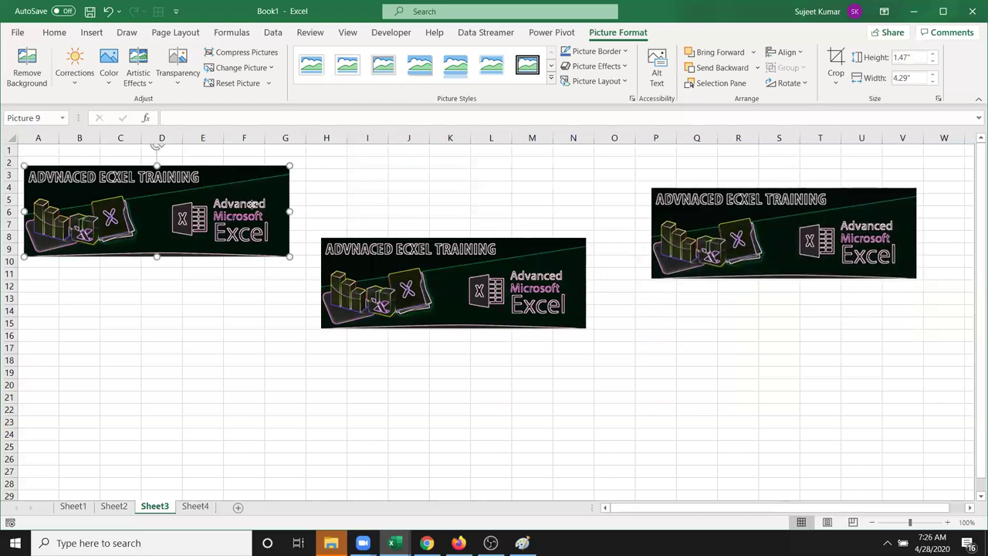
pyautogui.keyDown('ctrl'); pyautogui.click(397, 261); pyautogui.keyUp('ctrl')
pyautogui.keyDown('ctrl'); pyautogui.click(717, 225); pyautogui.keyUp('ctrl')
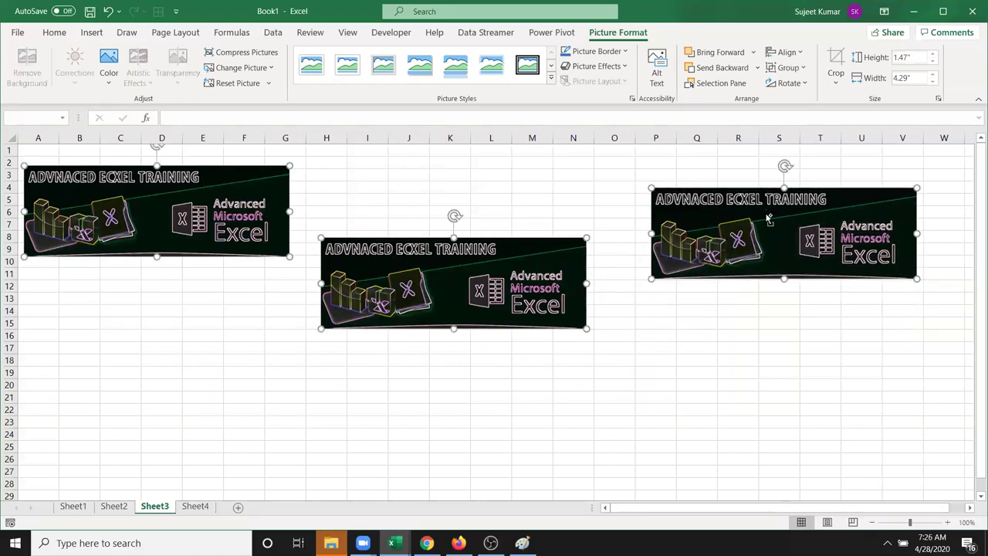
pyautogui.click(787, 52)
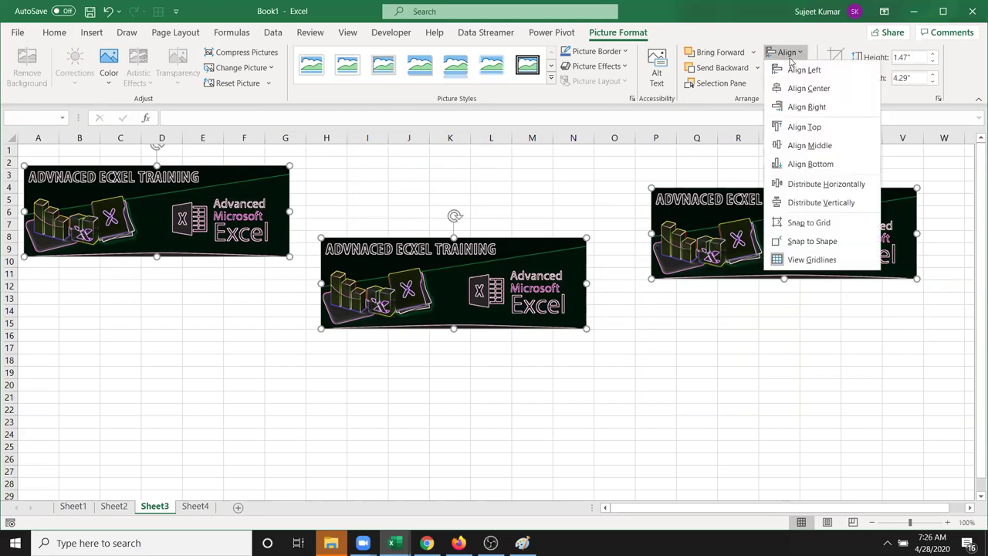
pyautogui.click(803, 128)
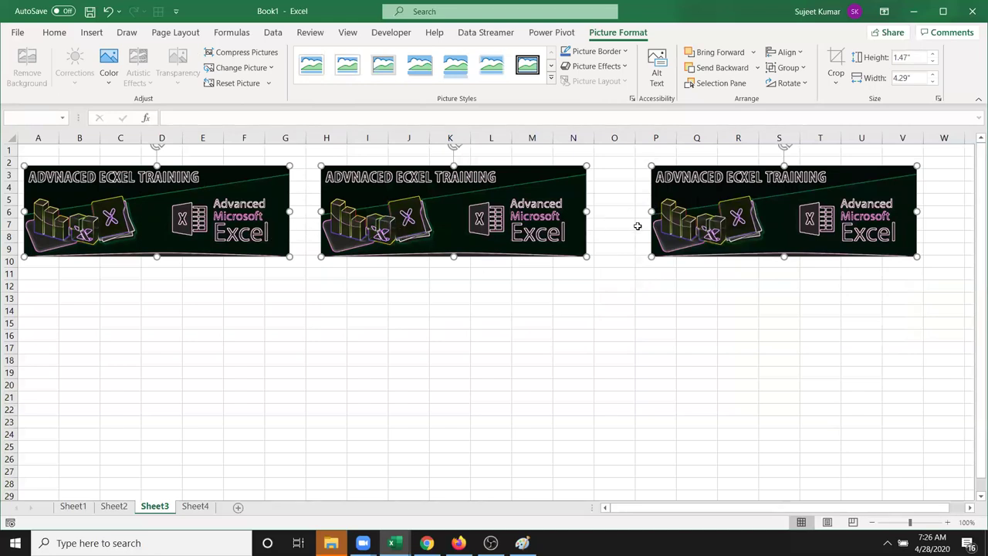
# Distribute the three banners horizontally and group them into one object
pyautogui.click(787, 51)
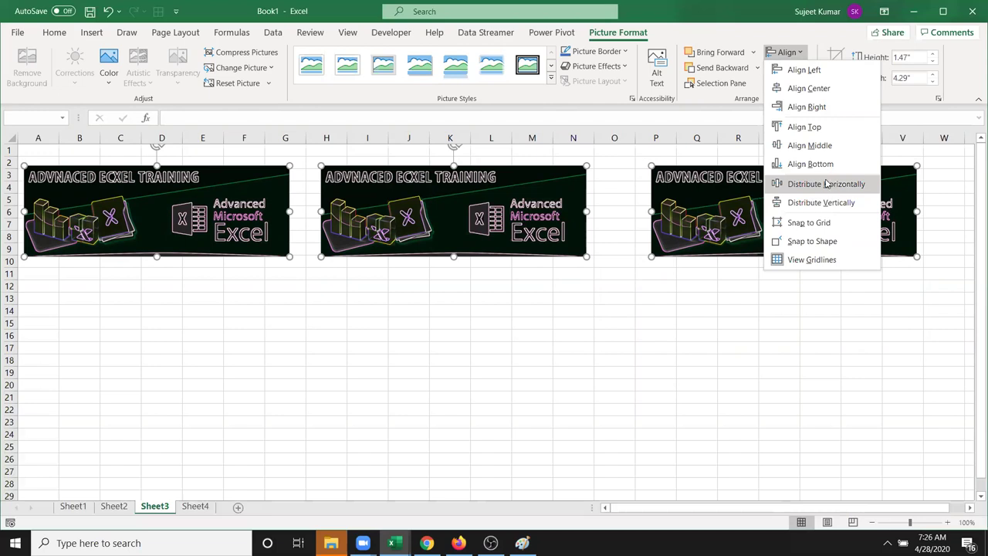
pyautogui.click(824, 185)
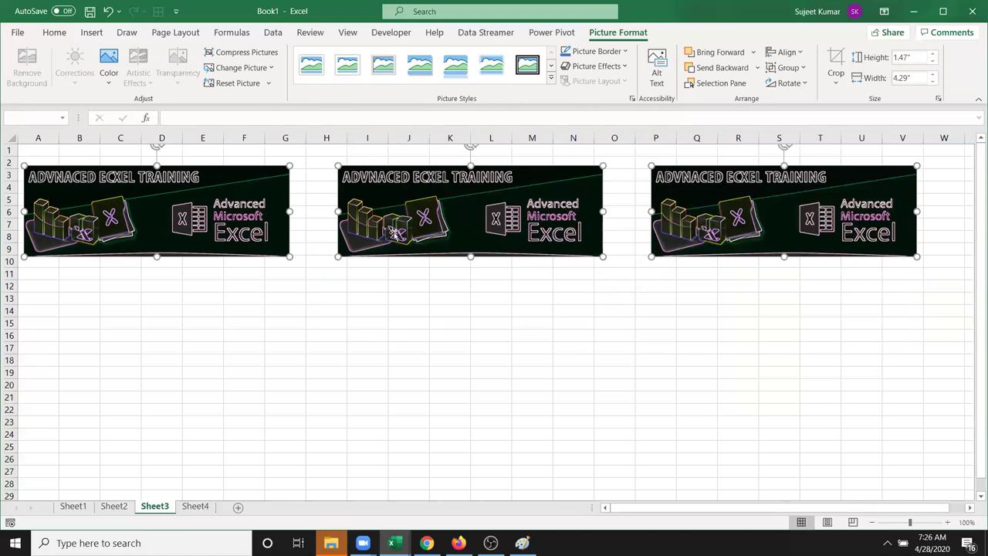
pyautogui.click(788, 69)
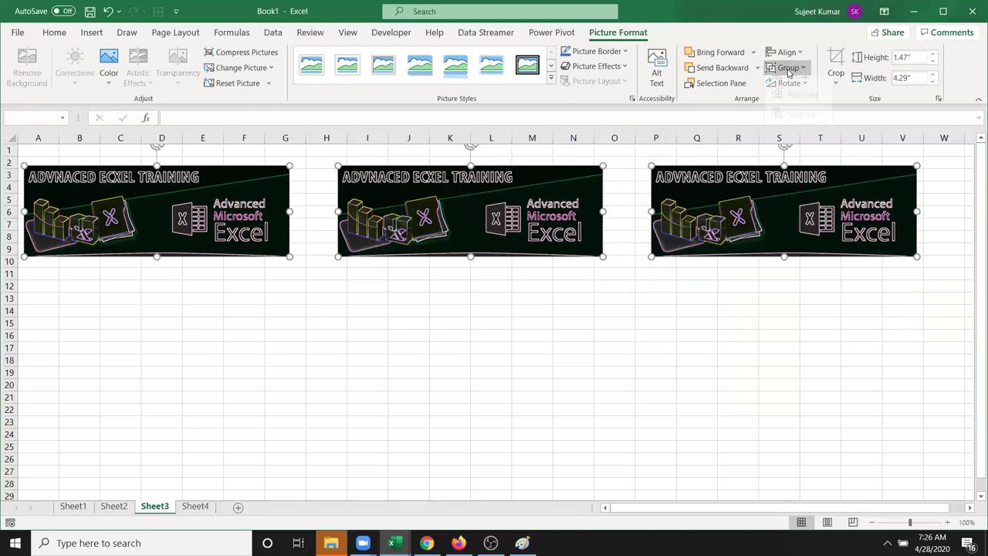
pyautogui.click(794, 85)
# Nudge the banner group and preview the Rotate options without rotating
pyautogui.moveTo(703, 216); pyautogui.dragTo(707, 272)
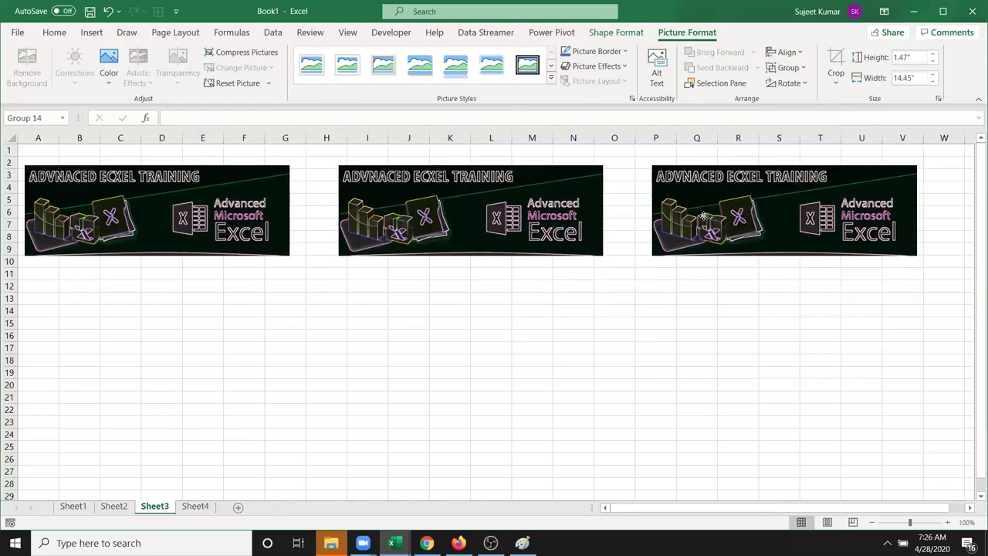
pyautogui.click(663, 311)
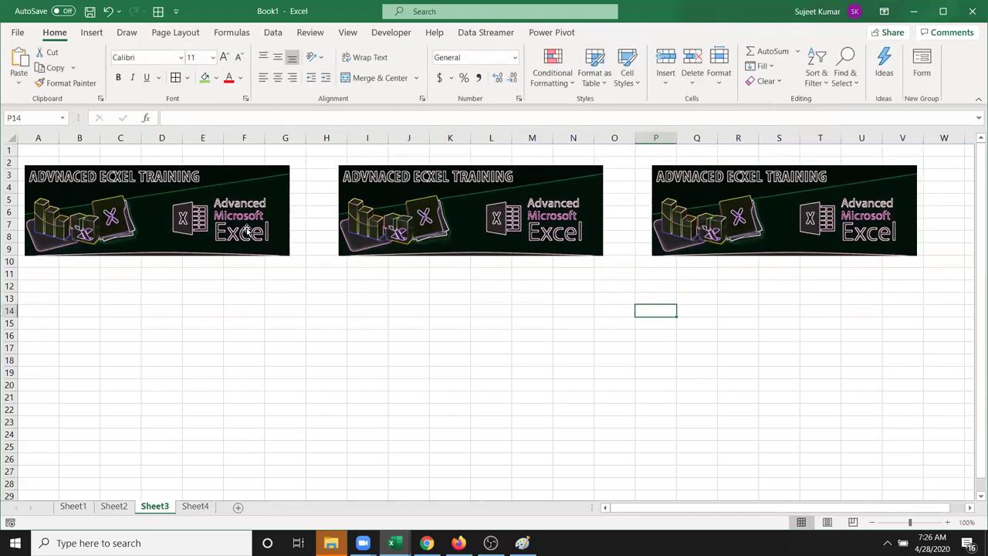
pyautogui.click(363, 214)
pyautogui.click(789, 82)
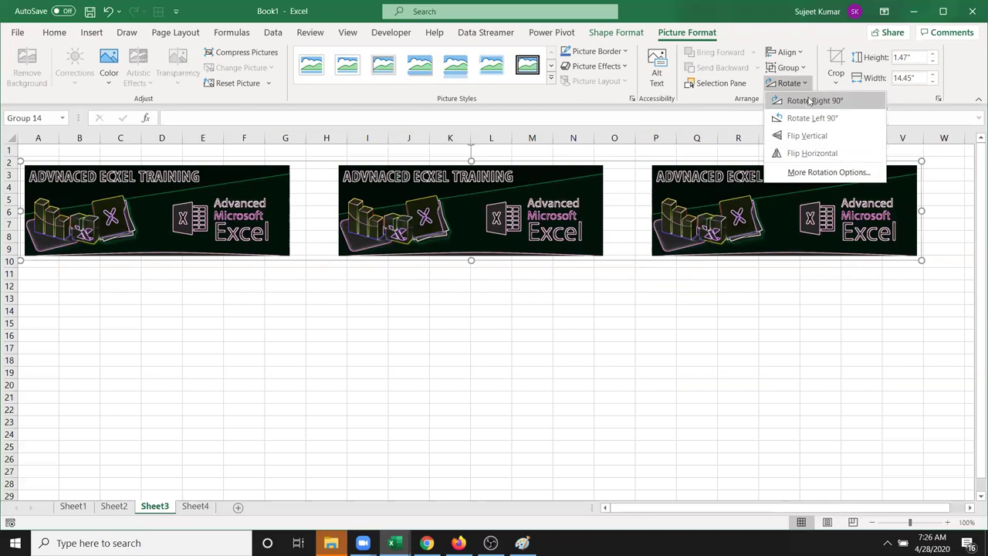
pyautogui.click(810, 102)
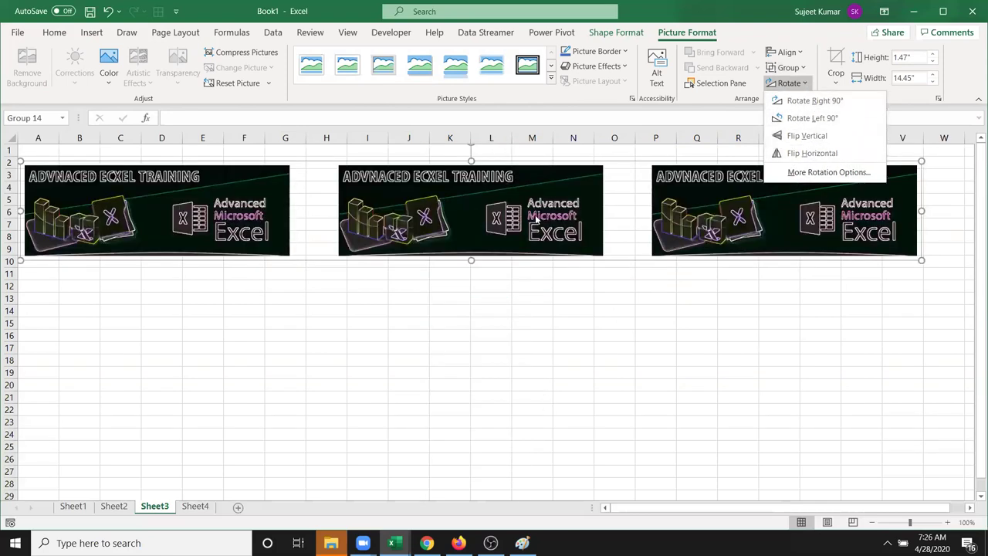
pyautogui.press('Escape')
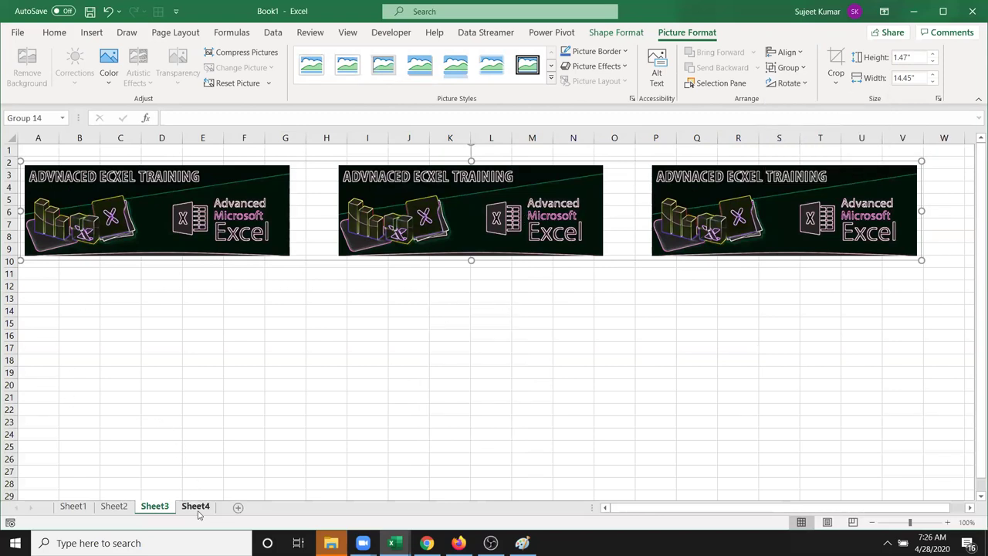
# Crop the Sheet4 banner to its 0.57" by 6.36" title strip and centre it in the green block
pyautogui.click(196, 509)
pyautogui.click(446, 316)
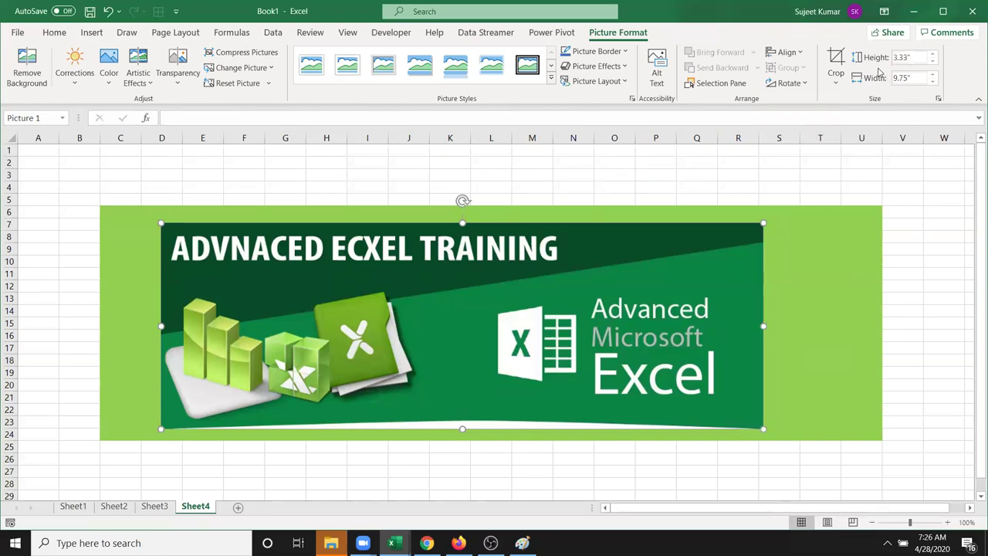
pyautogui.click(835, 67)
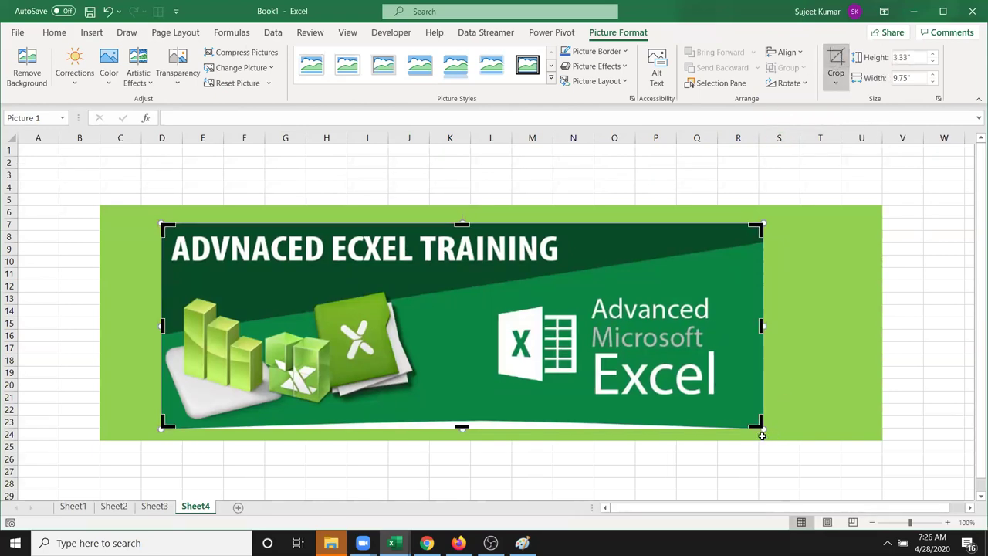
pyautogui.moveTo(755, 422); pyautogui.dragTo(562, 263)
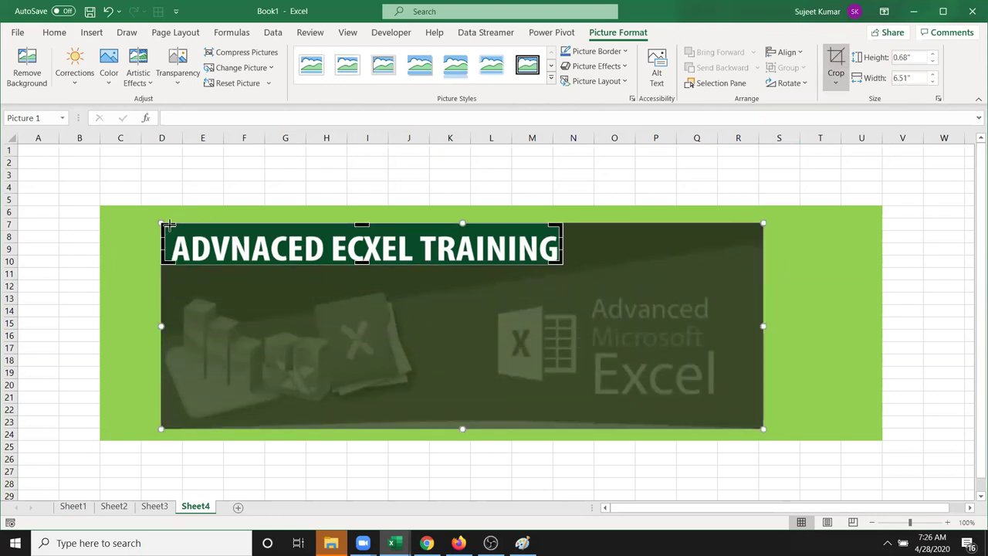
pyautogui.moveTo(168, 224); pyautogui.dragTo(173, 229)
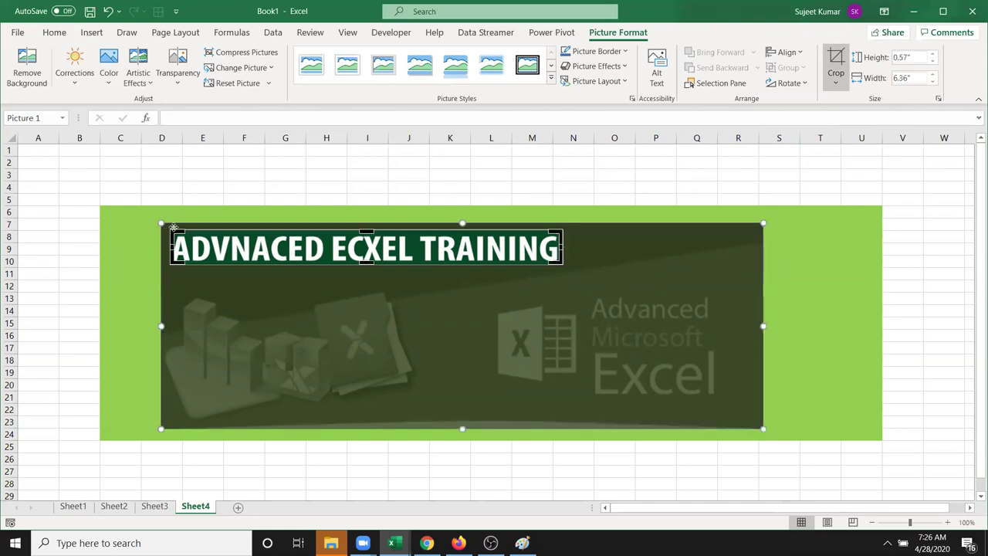
pyautogui.click(247, 179)
pyautogui.moveTo(385, 259)
pyautogui.mouseDown()
pyautogui.moveTo(521, 272)
pyautogui.moveTo(544, 243)
pyautogui.mouseUp()
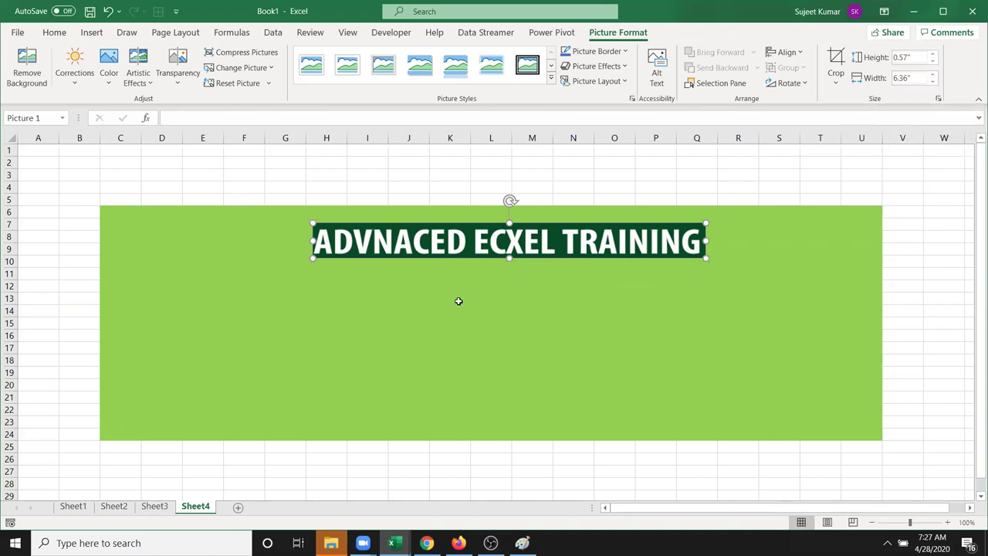
# On Sheet2, draw a 2.34" by 5.07" blue rounded rectangle across roughly F5:M16
pyautogui.click(263, 482)
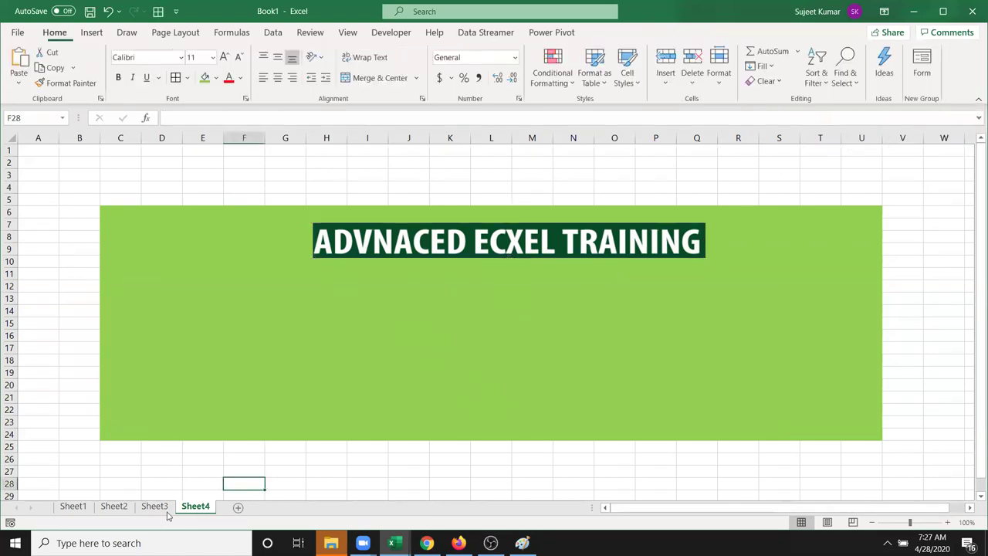
pyautogui.click(150, 505)
pyautogui.click(114, 505)
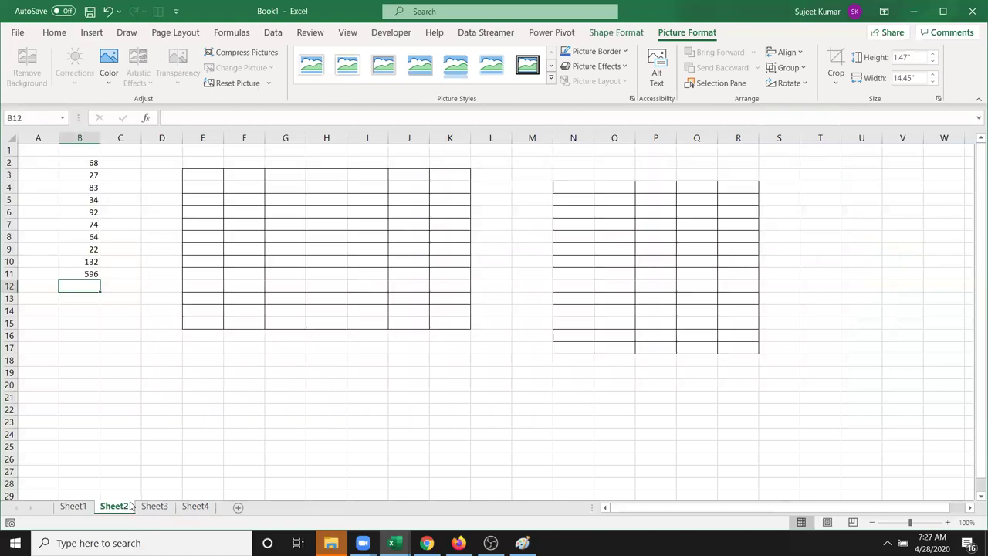
pyautogui.click(91, 32)
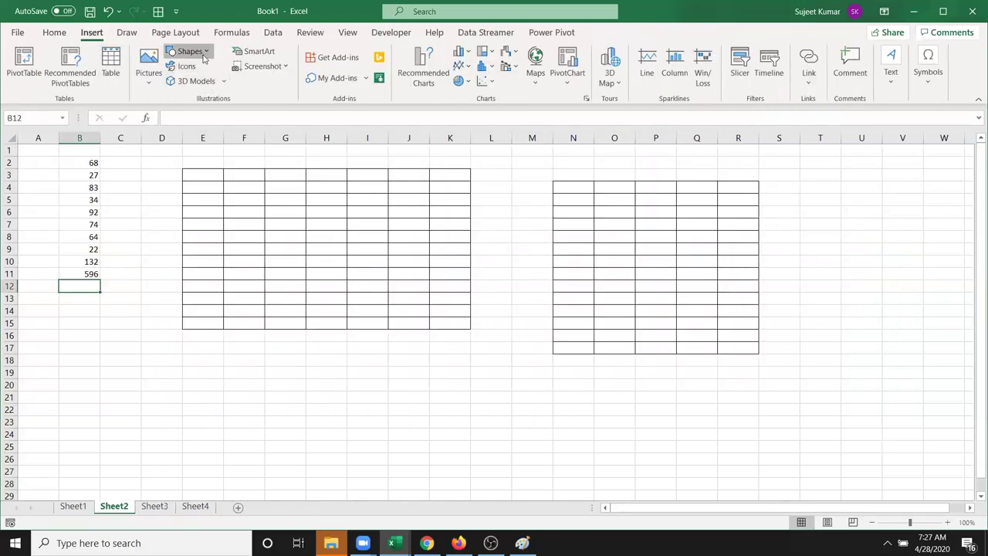
pyautogui.click(205, 59)
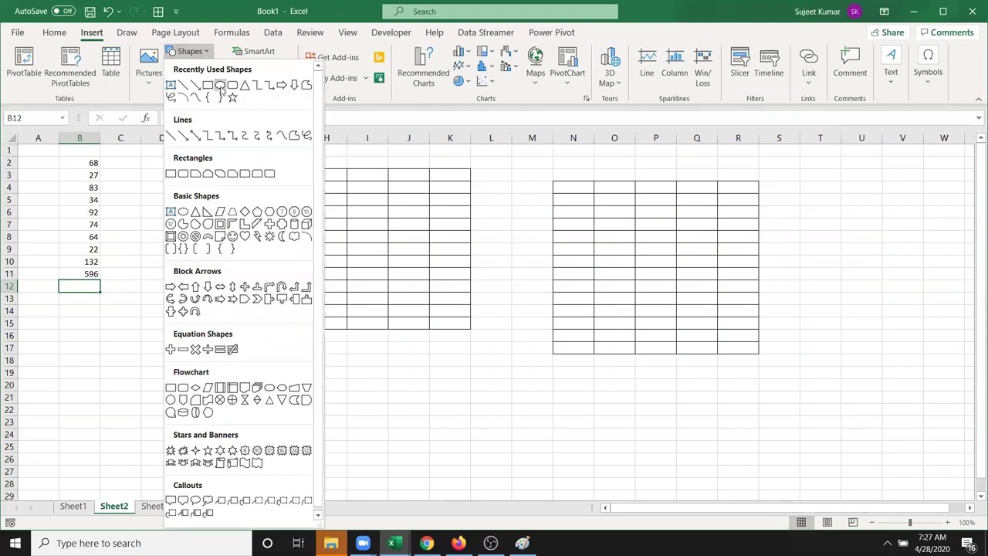
pyautogui.click(221, 85)
pyautogui.moveTo(235, 192)
pyautogui.mouseDown()
pyautogui.moveTo(425, 347)
pyautogui.moveTo(547, 336)
pyautogui.mouseUp()
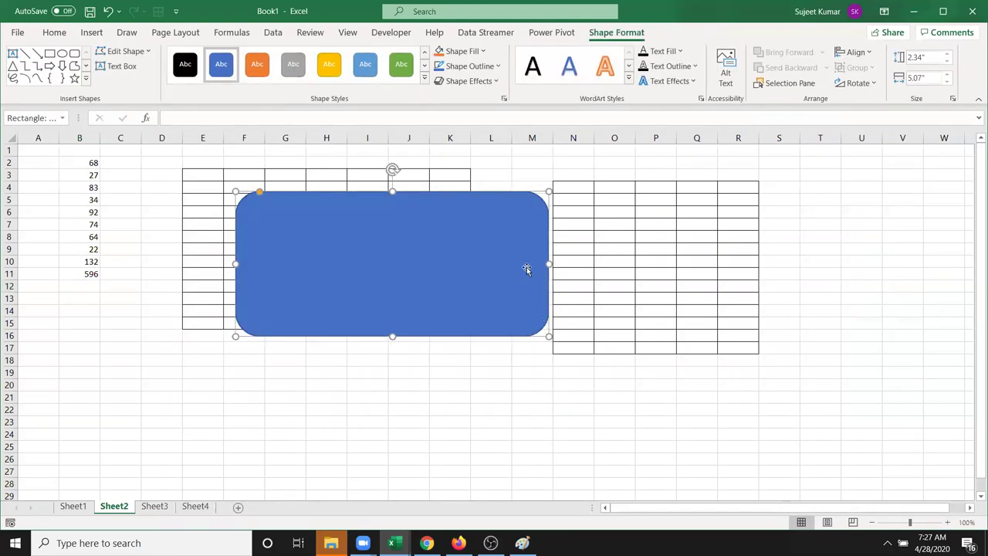
pyautogui.press('super+d')
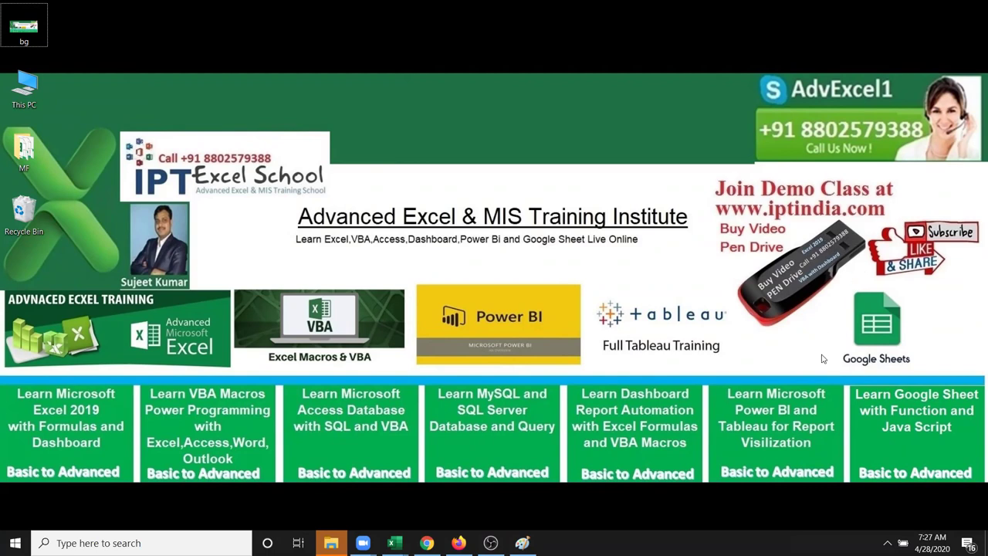
pyautogui.click(400, 542)
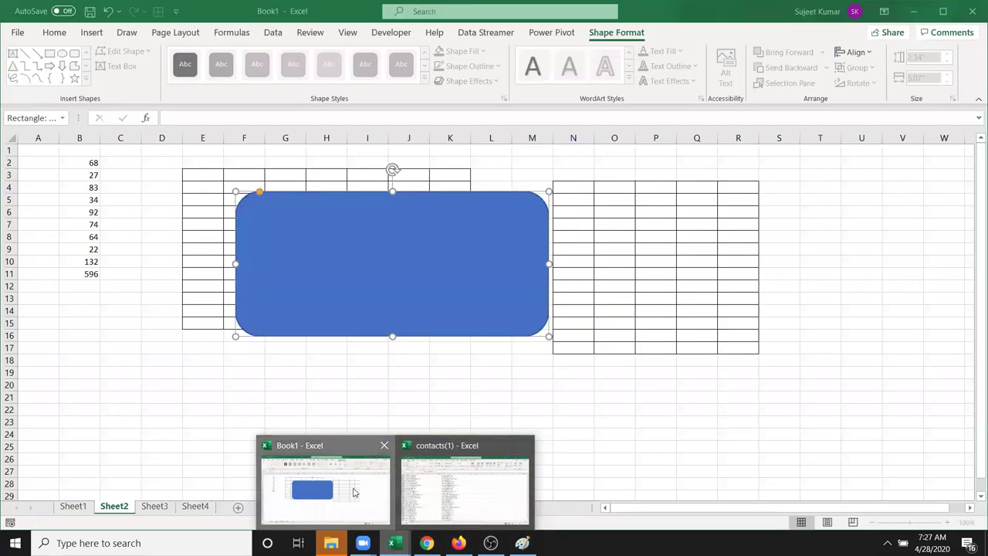
pyautogui.click(355, 492)
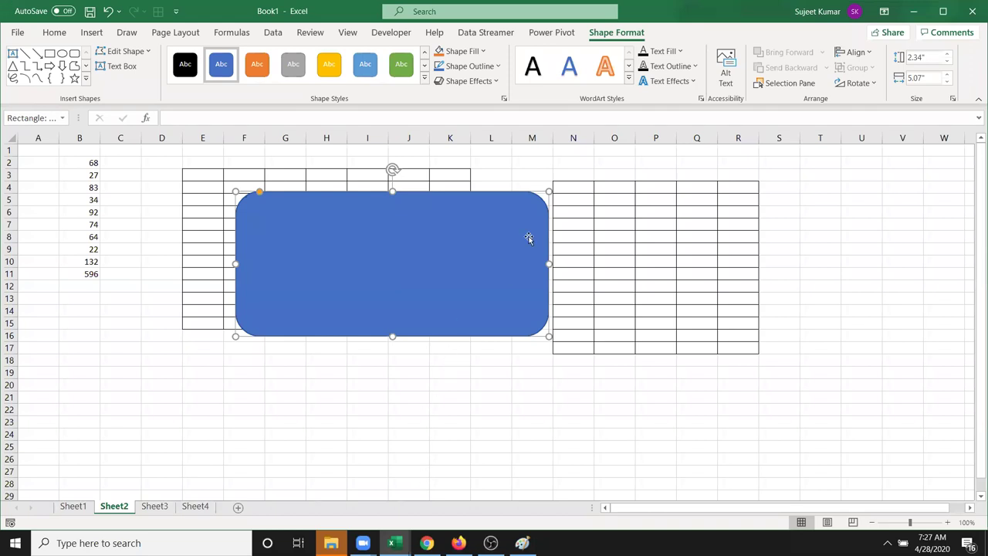
# Move the blue rectangle down to rows 11–23 and type 'Advanced Excel Training' into it
pyautogui.moveTo(515, 225); pyautogui.dragTo(520, 310)
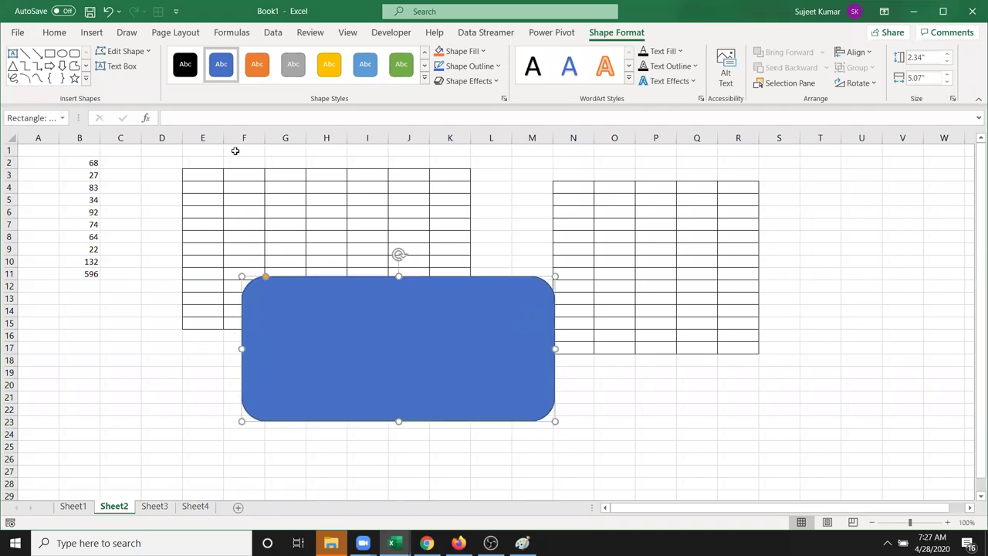
pyautogui.moveTo(453, 322); pyautogui.dragTo(459, 306)
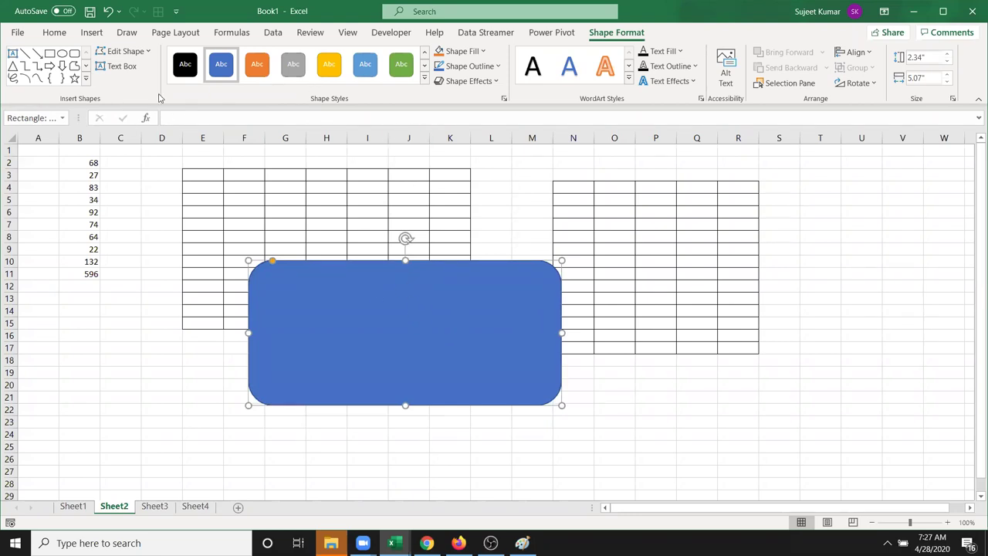
pyautogui.click(424, 80)
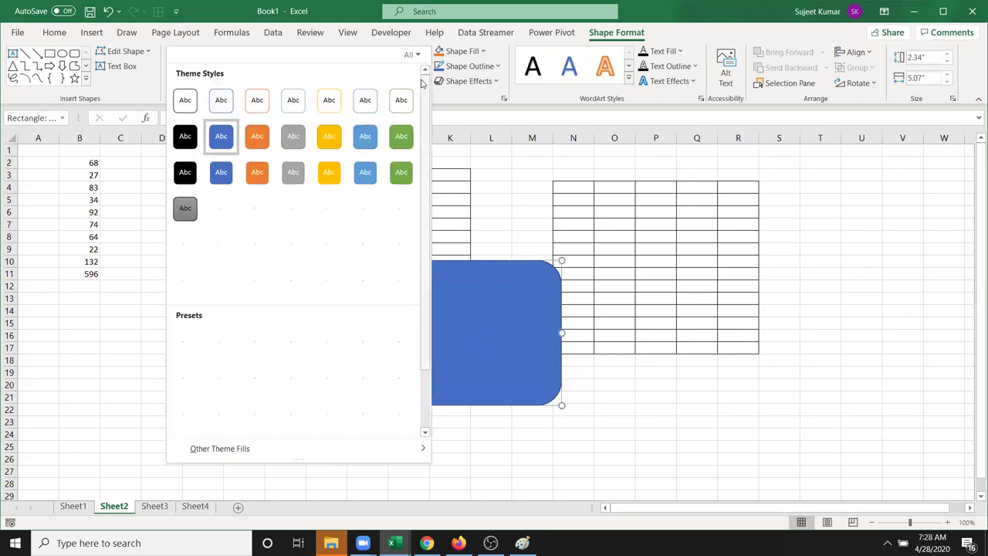
pyautogui.click(517, 313)
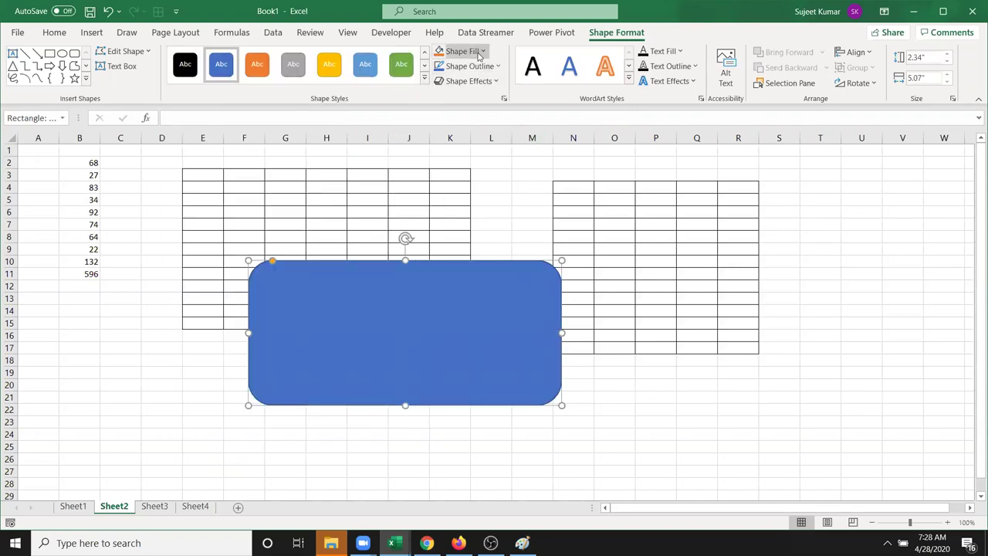
pyautogui.click(469, 81)
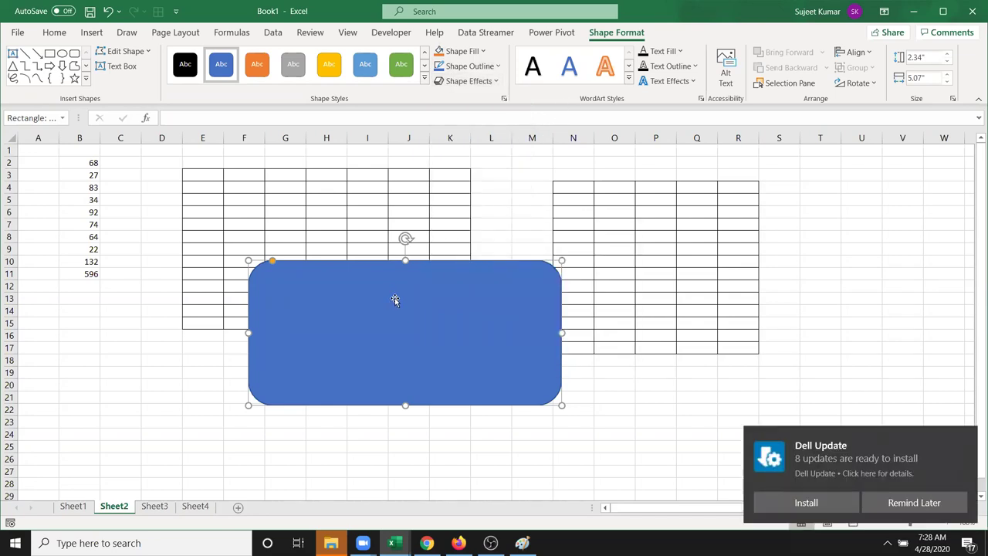
pyautogui.write('Advan')
pyautogui.write('ced Excel Training')
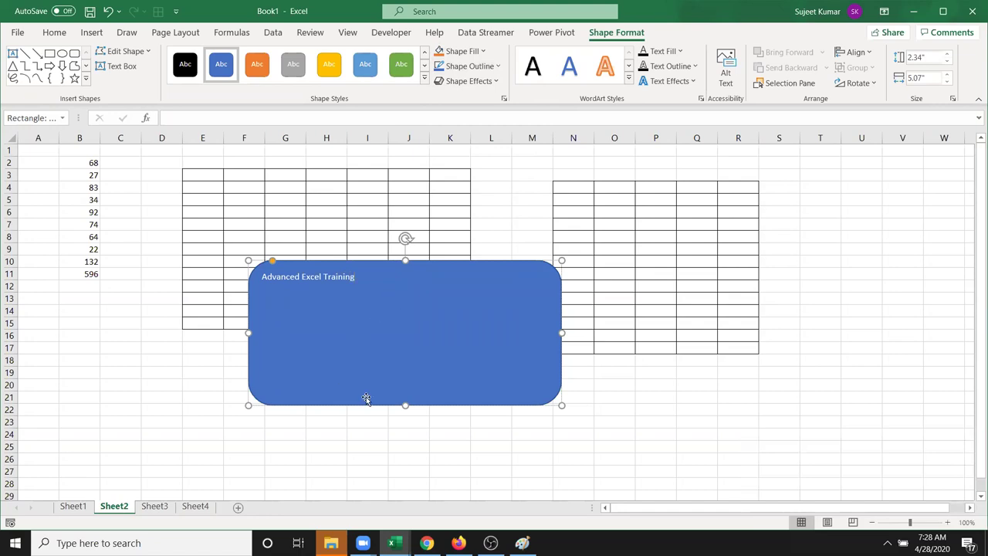
pyautogui.click(384, 458)
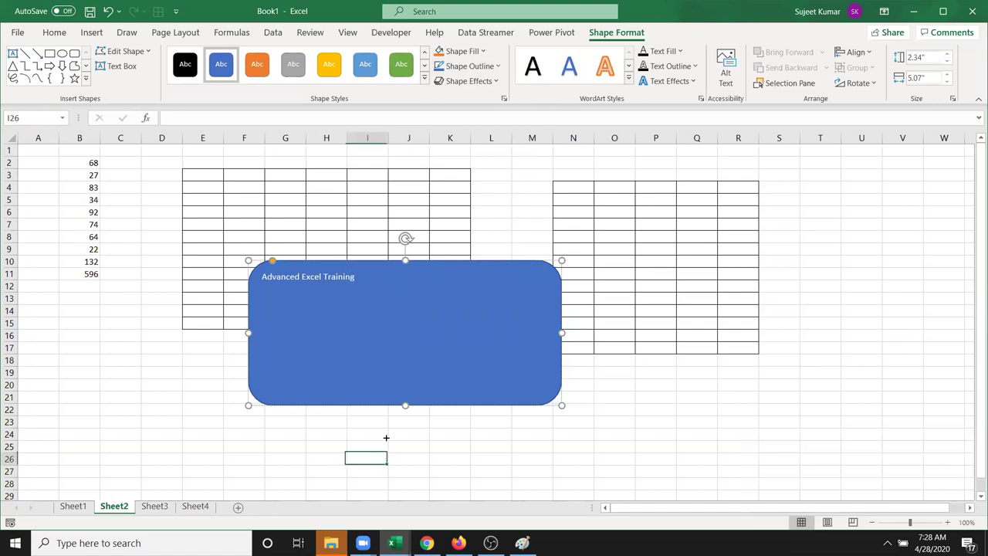
# Centre the shape text horizontally and vertically, and enlarge it to 24 pt
pyautogui.click(392, 399)
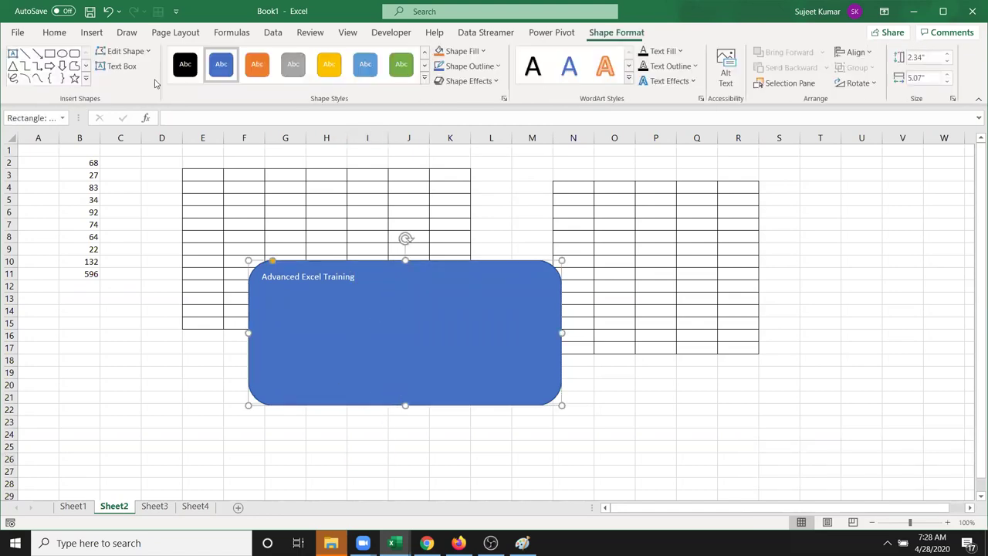
pyautogui.click(56, 32)
pyautogui.click(279, 78)
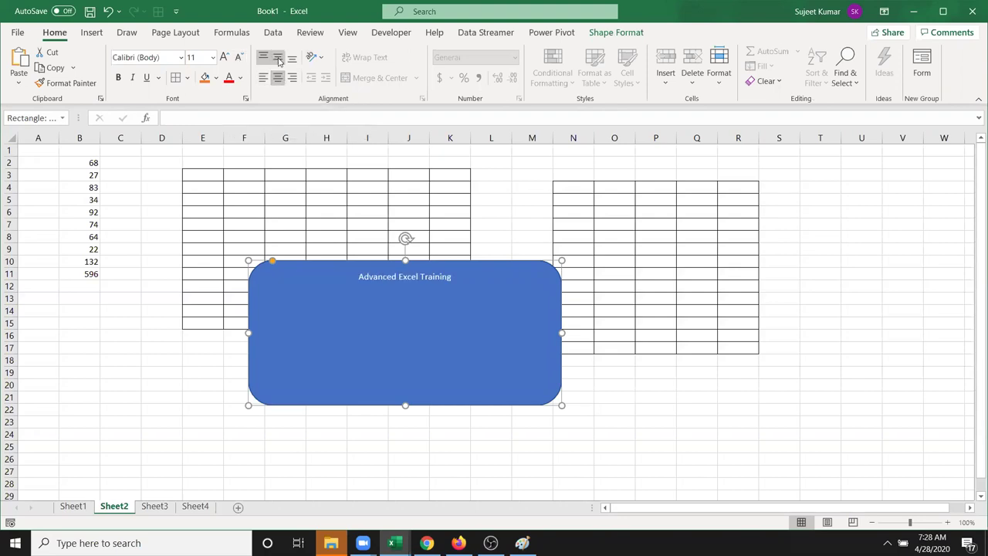
pyautogui.click(277, 62)
pyautogui.click(224, 58)
pyautogui.click(225, 58)
pyautogui.click(224, 58)
pyautogui.click(224, 58)
pyautogui.click(225, 57)
pyautogui.click(225, 58)
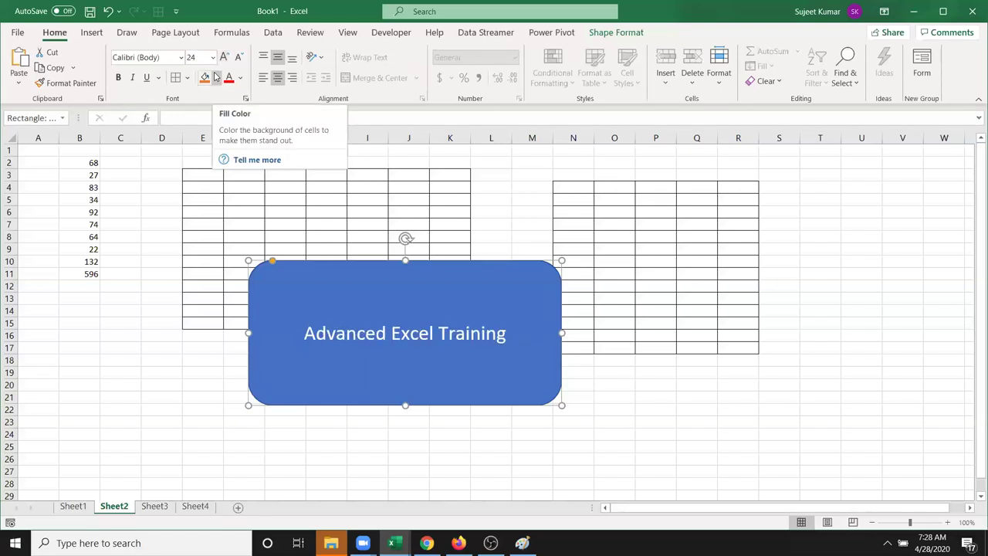
pyautogui.click(619, 32)
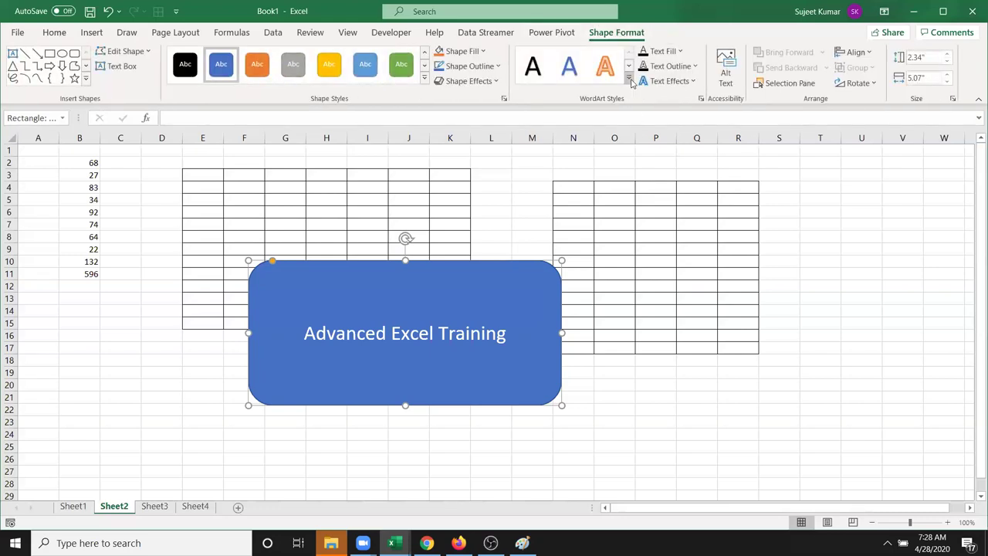
# Apply the grey patterned WordArt style to the text with a red fill and red outline
pyautogui.click(629, 81)
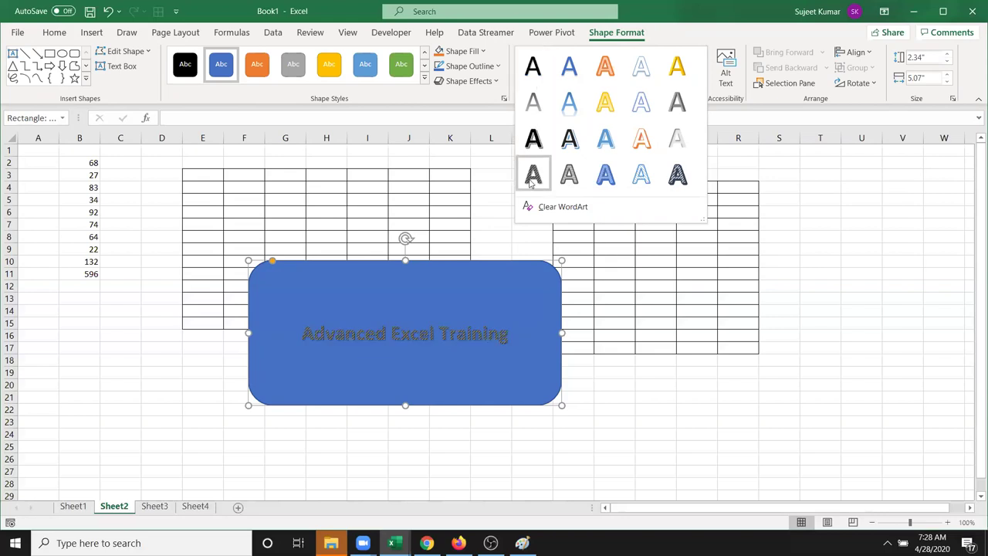
pyautogui.click(559, 179)
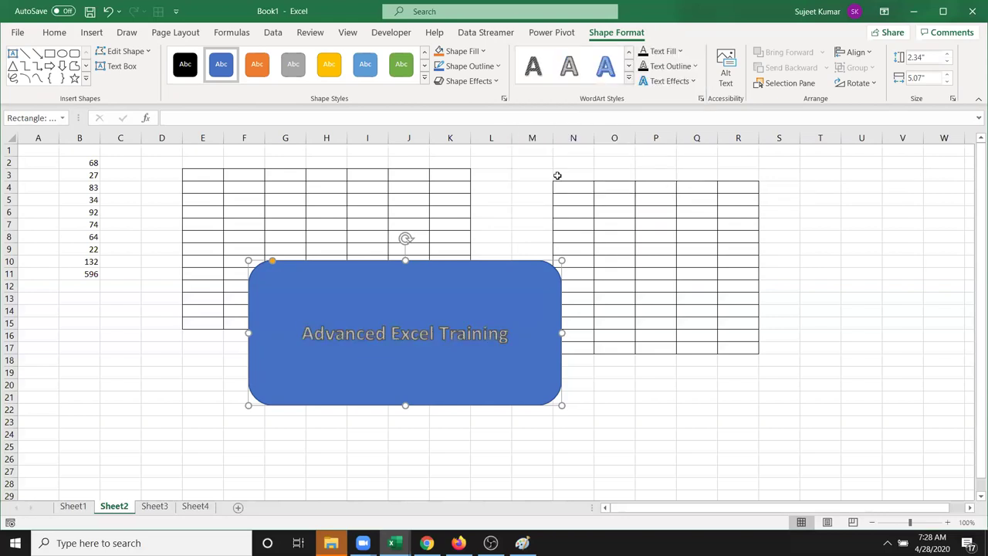
pyautogui.click(680, 51)
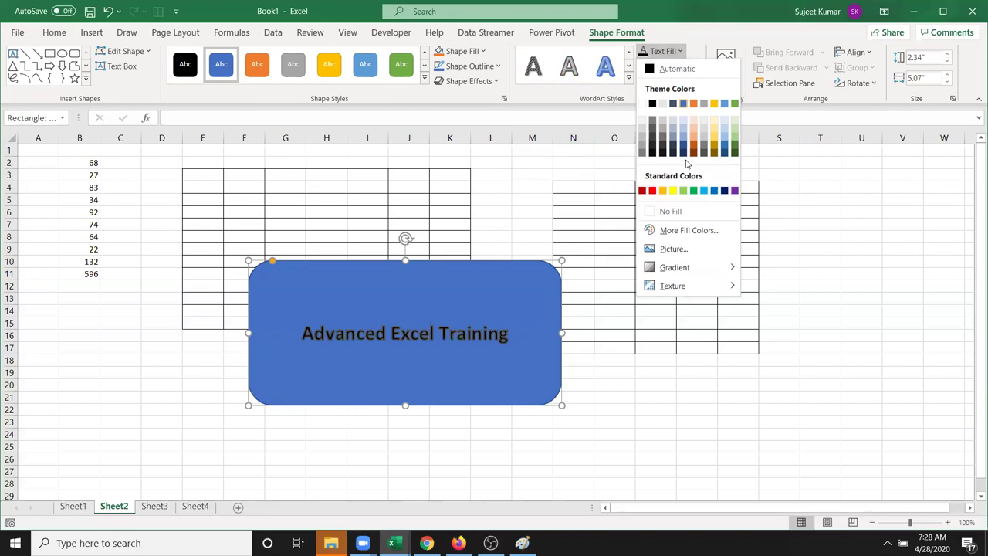
pyautogui.click(652, 191)
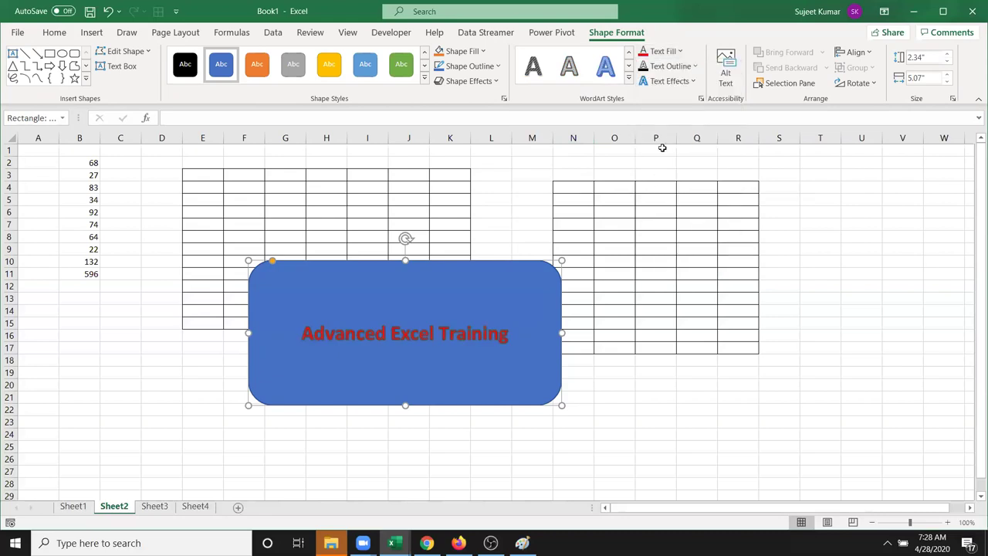
pyautogui.click(676, 68)
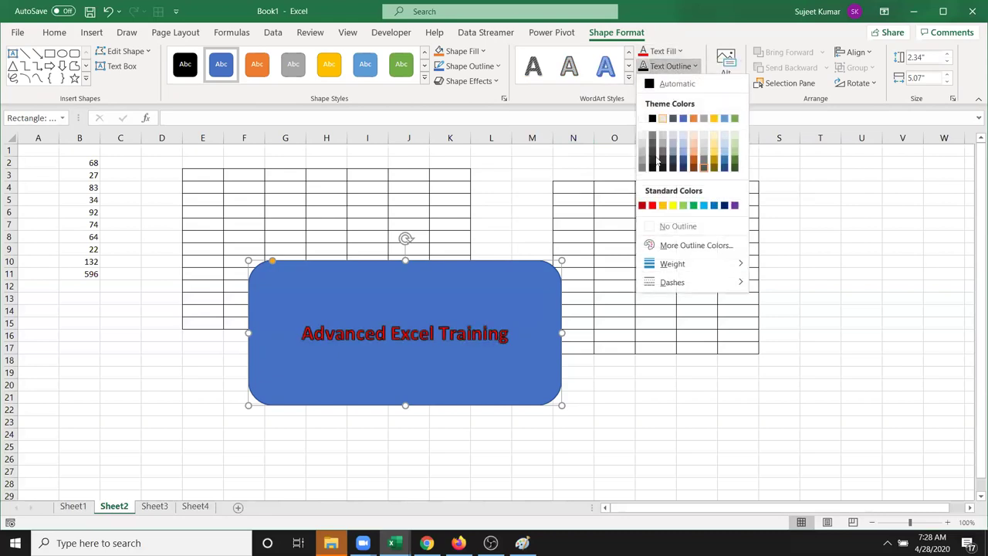
pyautogui.click(652, 205)
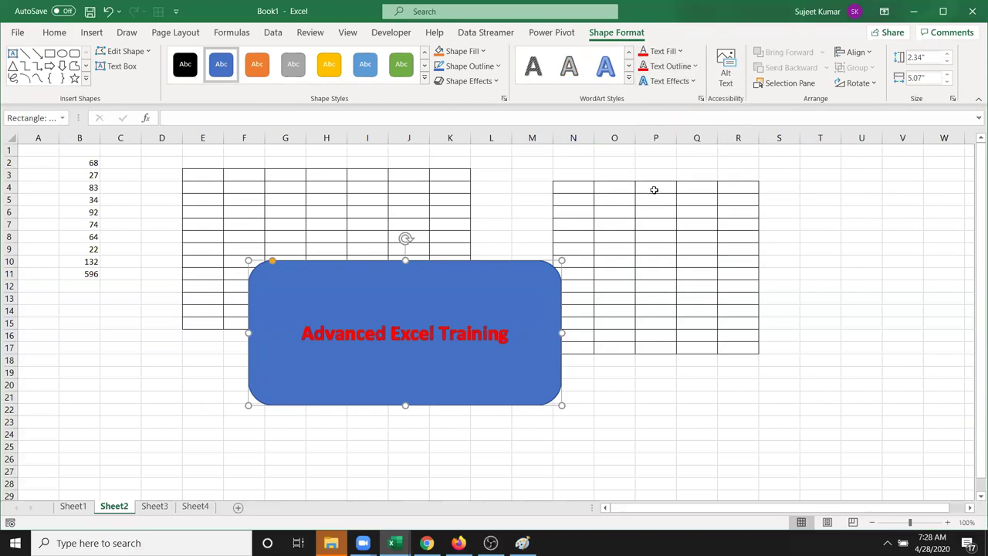
pyautogui.click(668, 81)
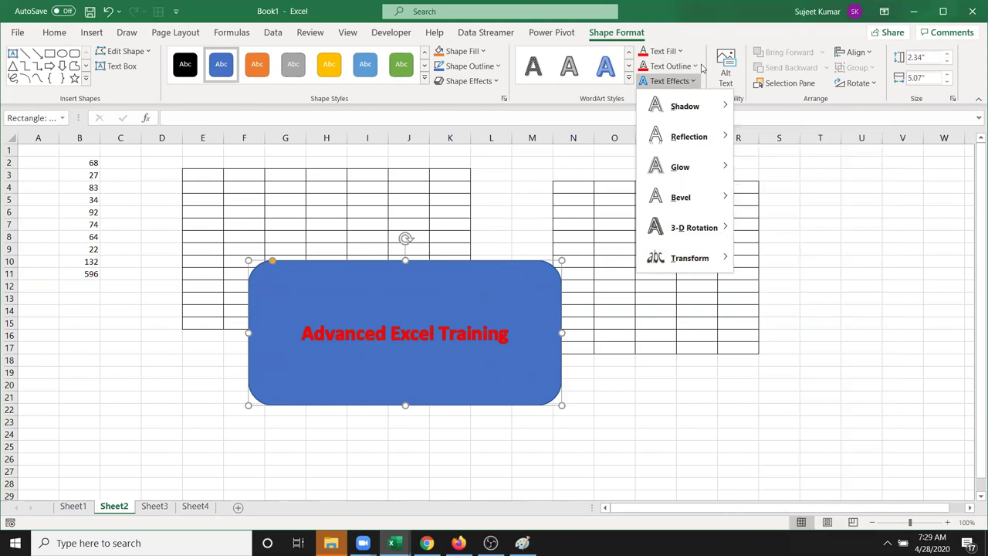
pyautogui.click(689, 17)
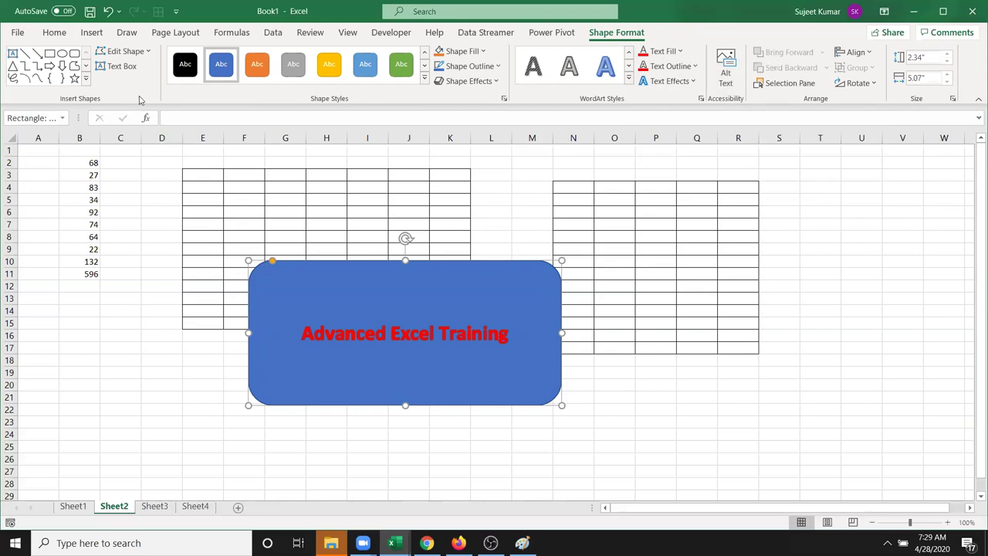
# Edit the shape's points, pulling the top-left, top-right and bottom-right corners out into tips
pyautogui.click(139, 51)
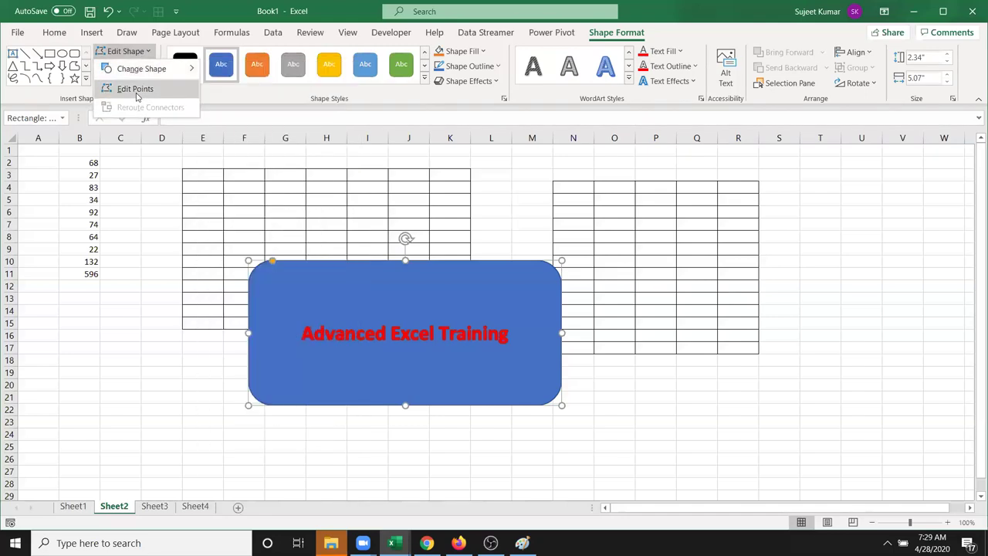
pyautogui.click(135, 89)
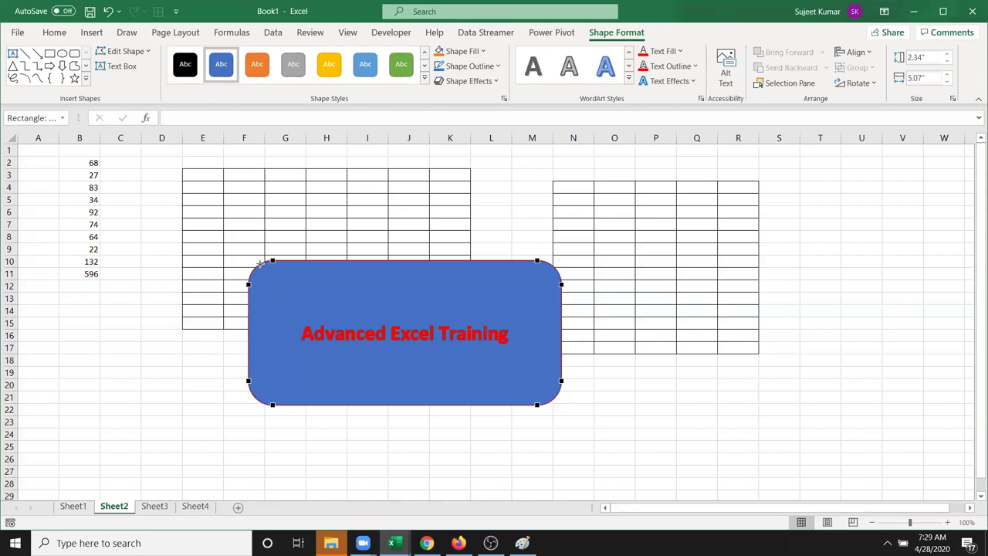
pyautogui.moveTo(259, 264); pyautogui.dragTo(237, 253)
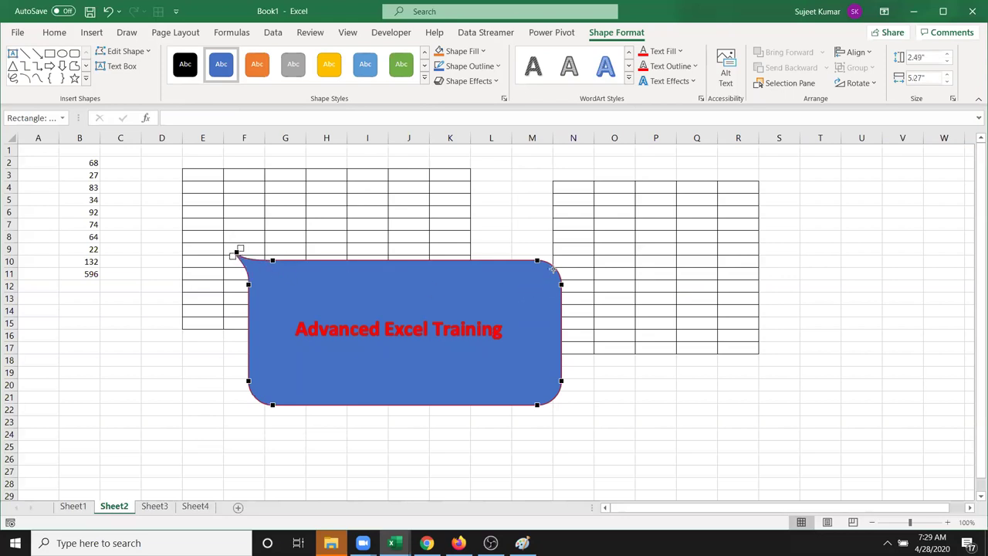
pyautogui.moveTo(552, 267); pyautogui.dragTo(582, 250)
pyautogui.moveTo(554, 397); pyautogui.dragTo(583, 418)
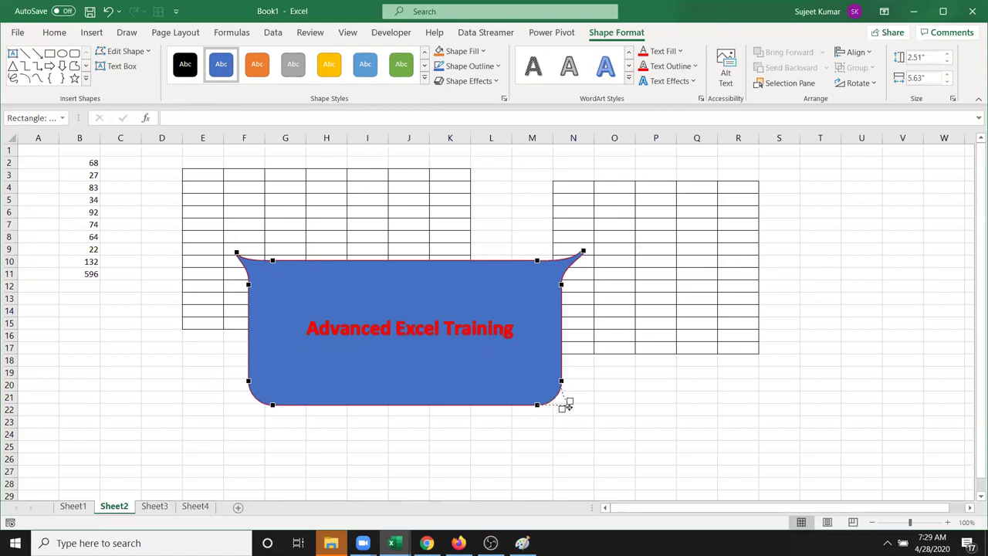
pyautogui.moveTo(263, 392); pyautogui.dragTo(256, 399)
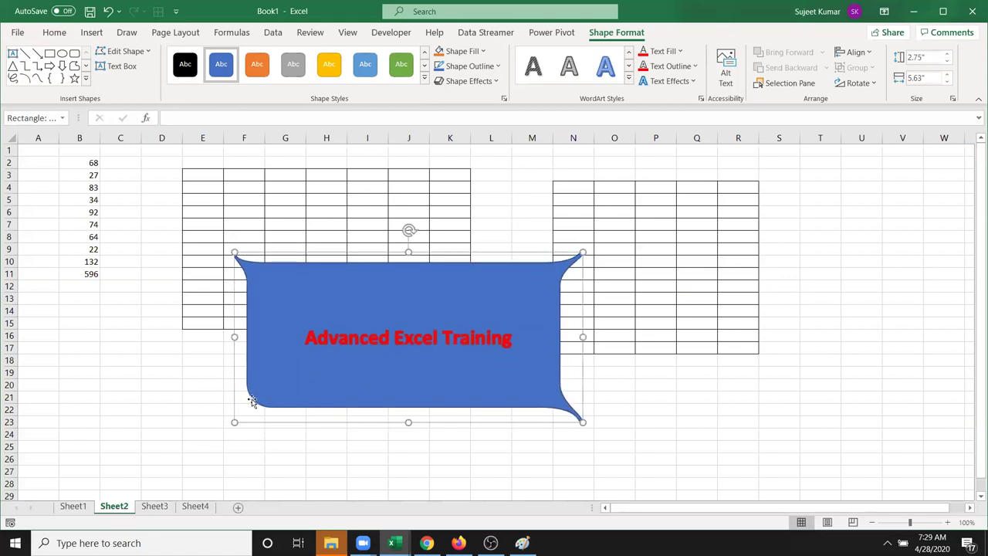
pyautogui.click(91, 360)
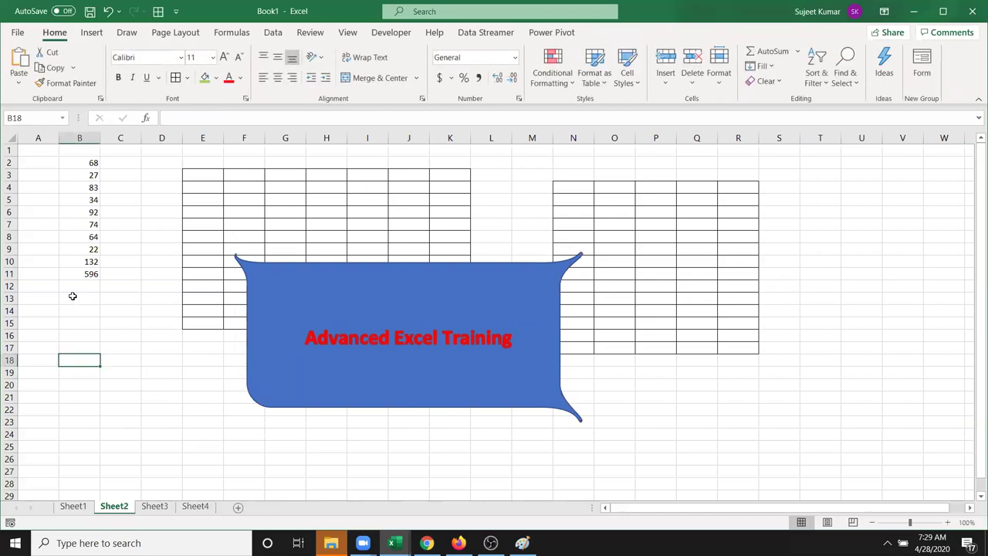
# Pull the bottom-left corner into a tip and move the banner over the right-hand table
pyautogui.click(378, 280)
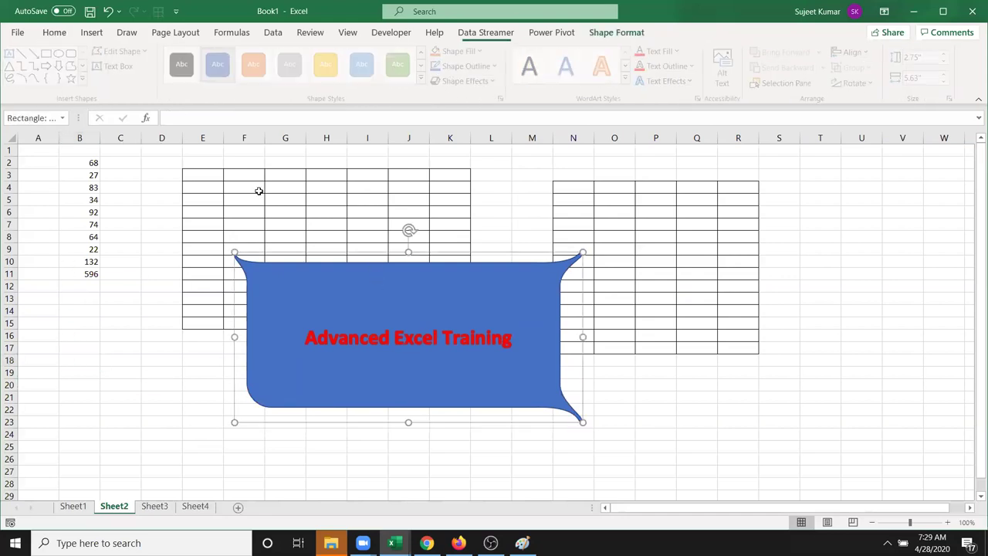
pyautogui.click(125, 53)
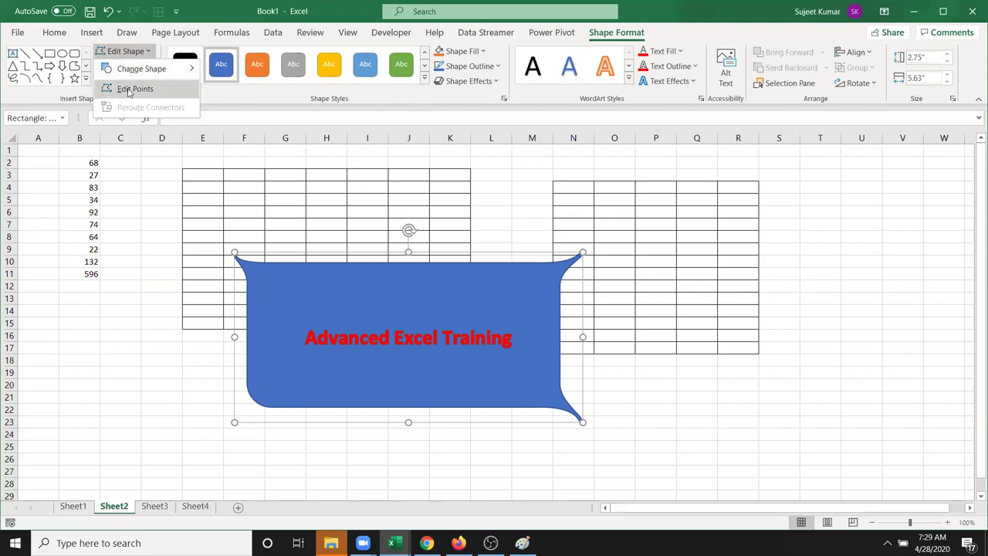
pyautogui.click(133, 88)
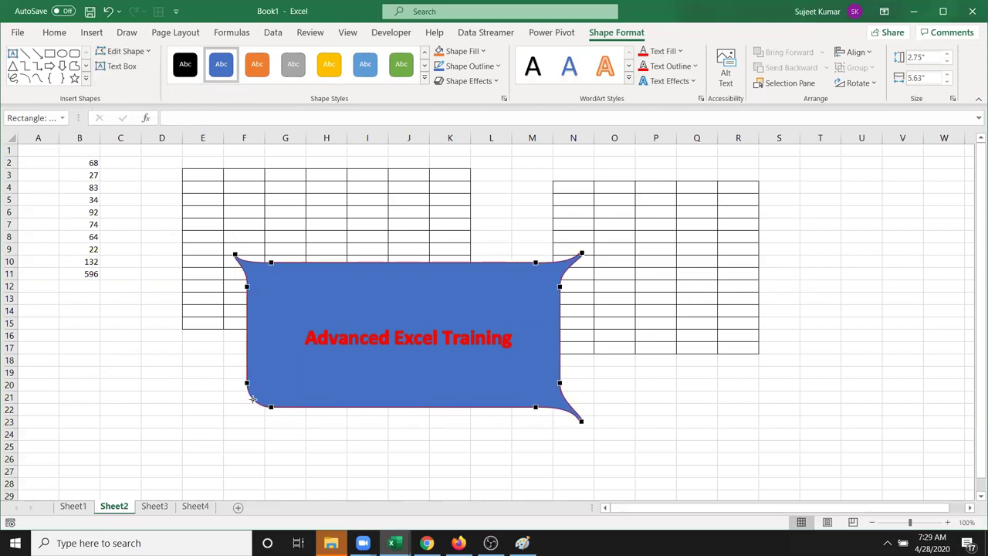
pyautogui.moveTo(252, 398); pyautogui.dragTo(235, 412)
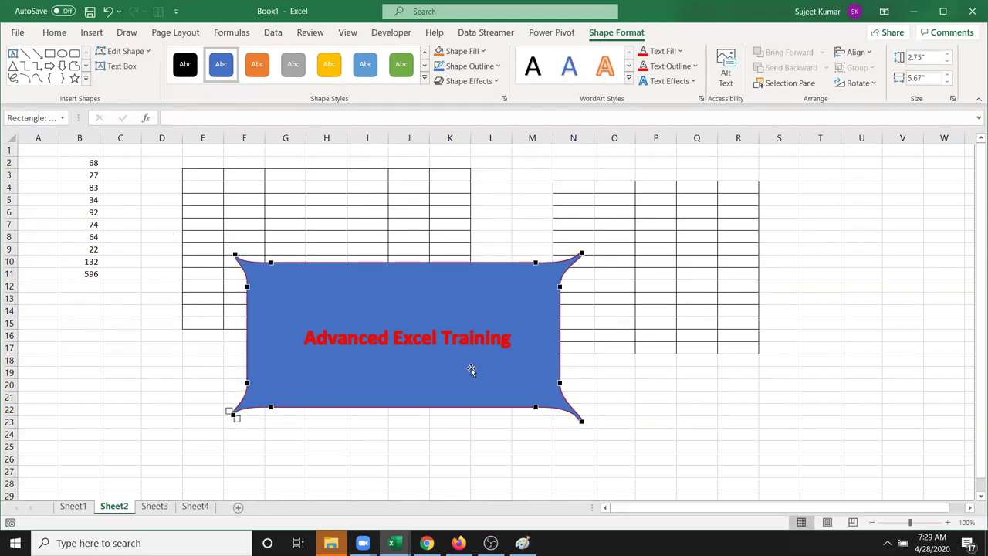
pyautogui.click(677, 306)
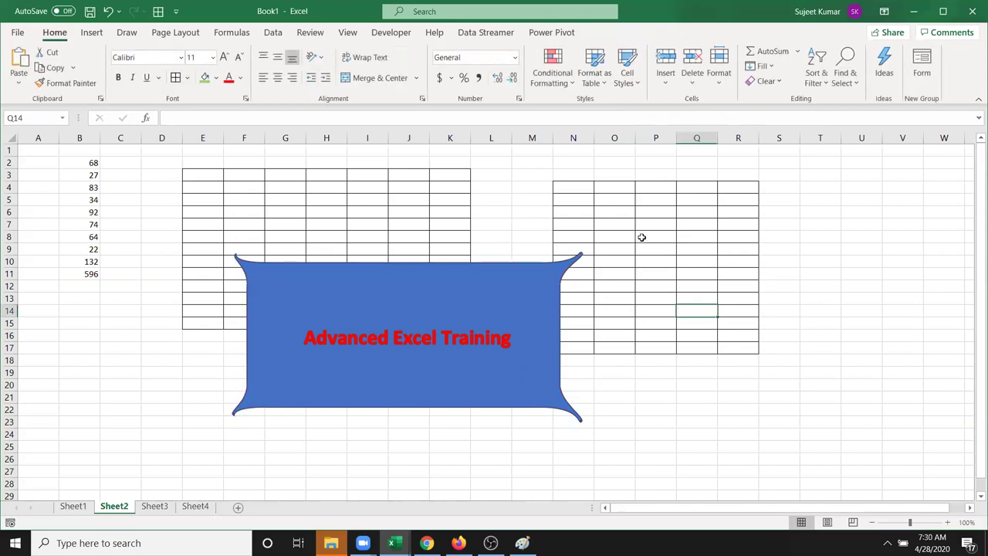
pyautogui.click(91, 32)
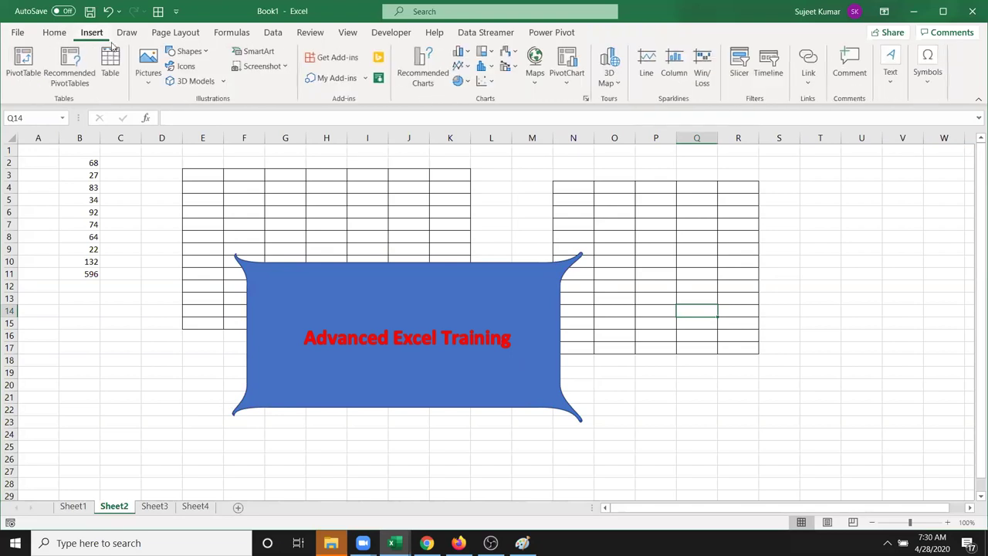
pyautogui.moveTo(394, 363); pyautogui.dragTo(741, 272)
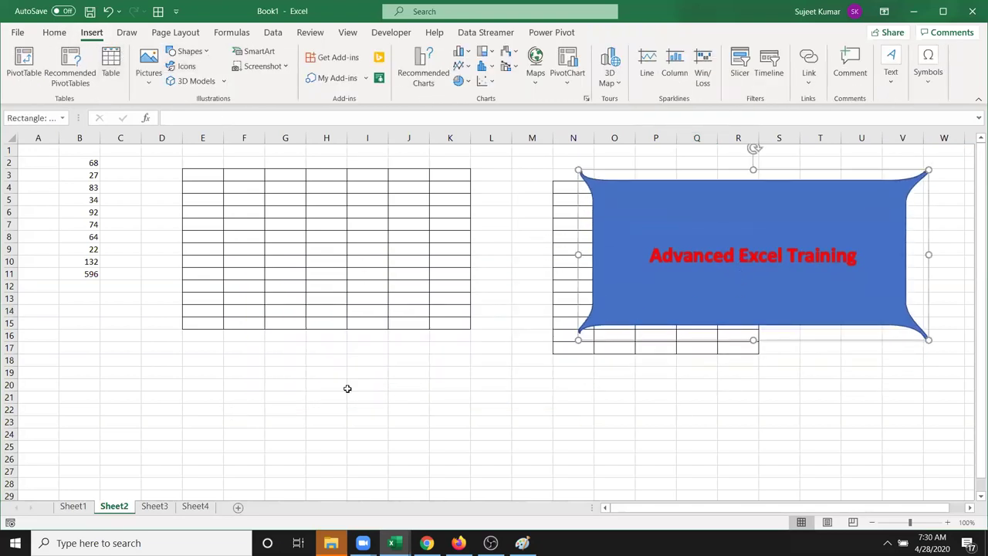
# Add a new blank Sheet5 and bring up the Insert Icons library
pyautogui.click(238, 507)
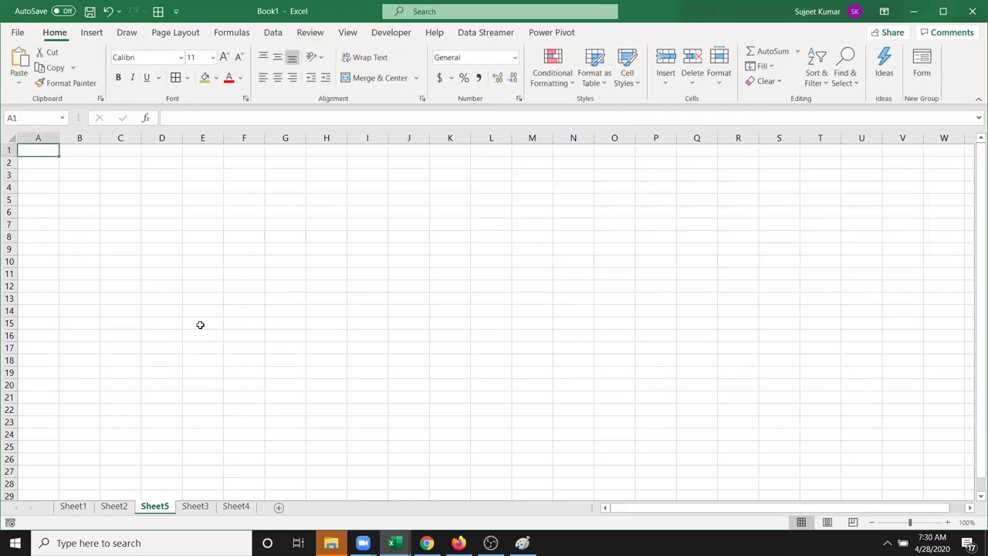
pyautogui.click(92, 33)
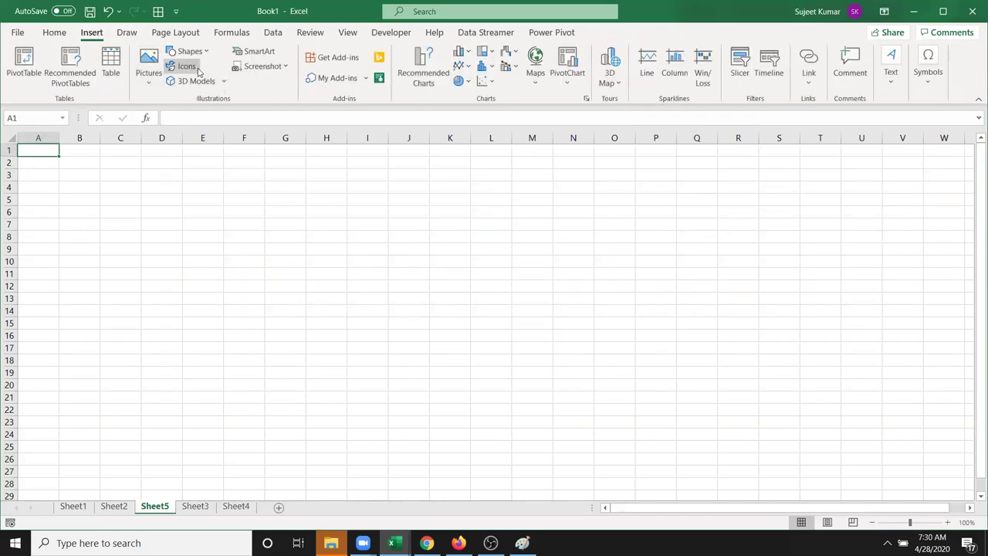
pyautogui.click(184, 66)
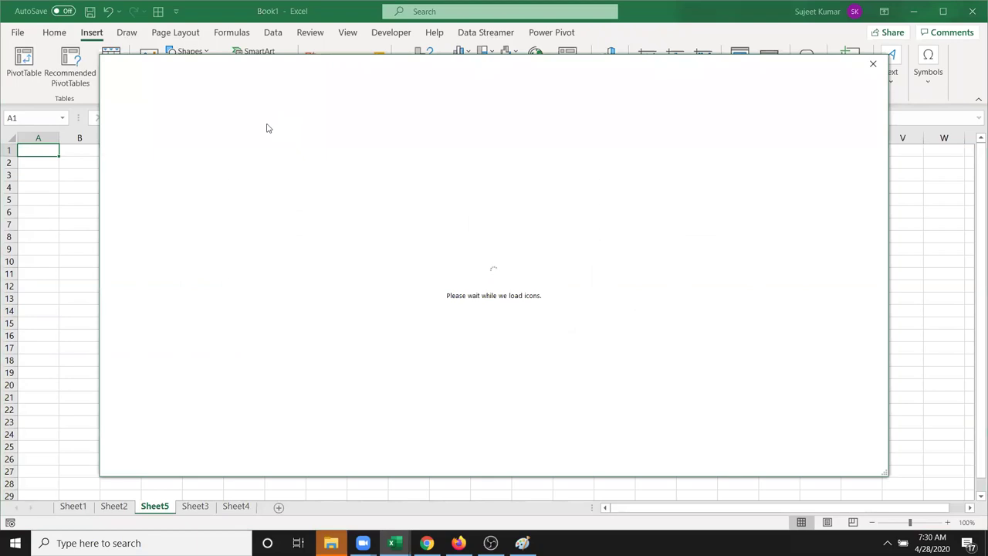
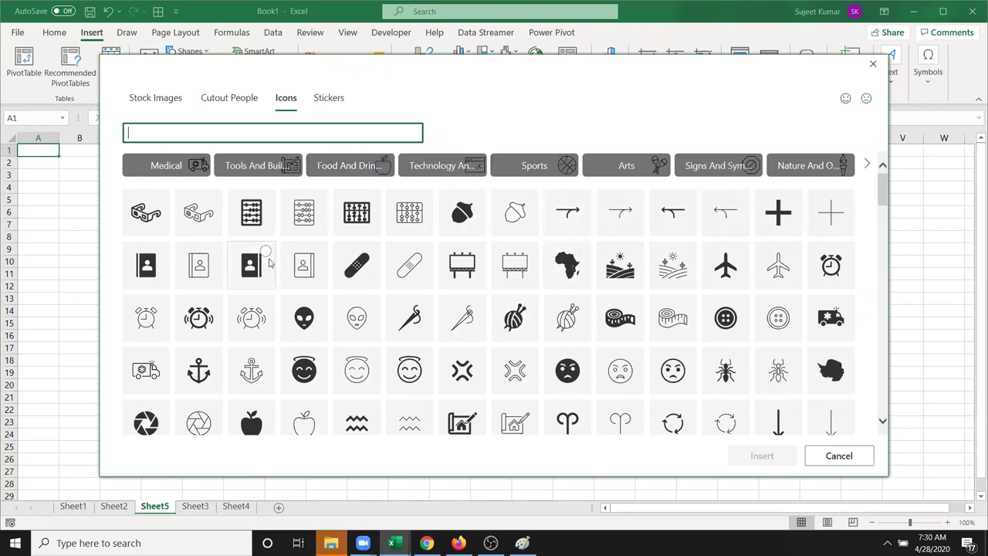
# Insert the 3D-glasses icon from the Icons gallery onto Sheet5
pyautogui.scroll(-1, 270, 255)
pyautogui.scroll(-5, 270, 255)
pyautogui.scroll(5, 270, 255)
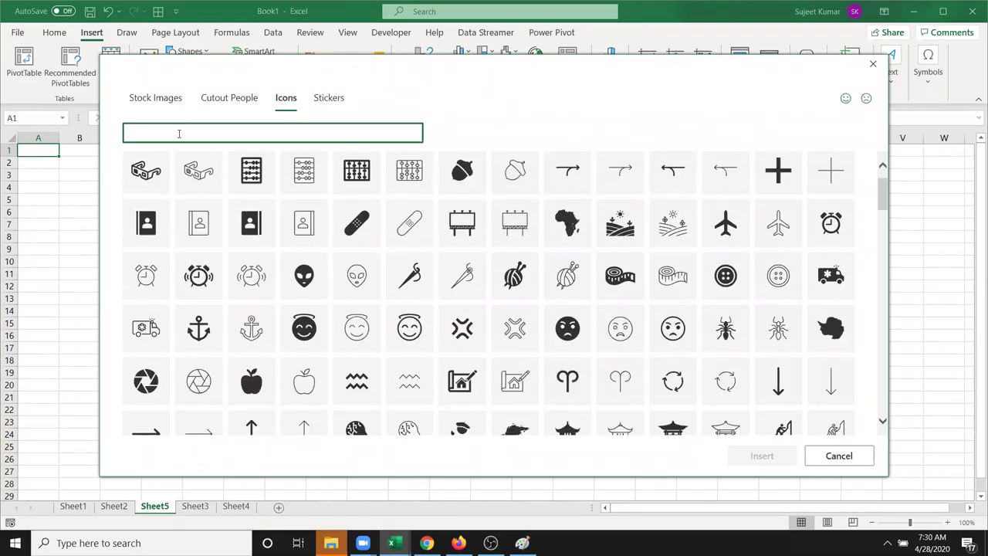
pyautogui.click(153, 176)
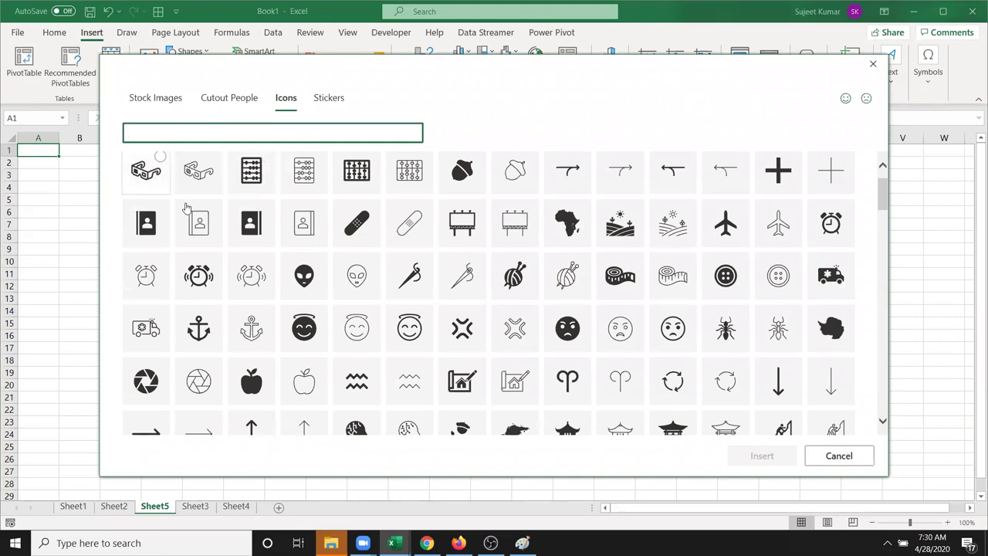
pyautogui.click(772, 455)
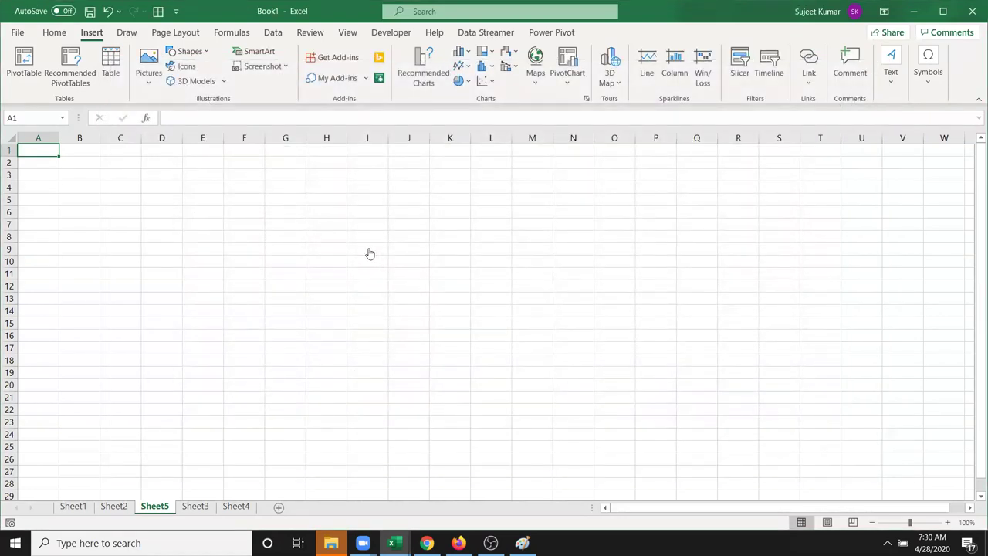
# Convert the glasses icon to an editable shape and place it at columns R–S
pyautogui.moveTo(48, 197)
pyautogui.mouseDown()
pyautogui.moveTo(432, 230)
pyautogui.moveTo(428, 247)
pyautogui.mouseUp()
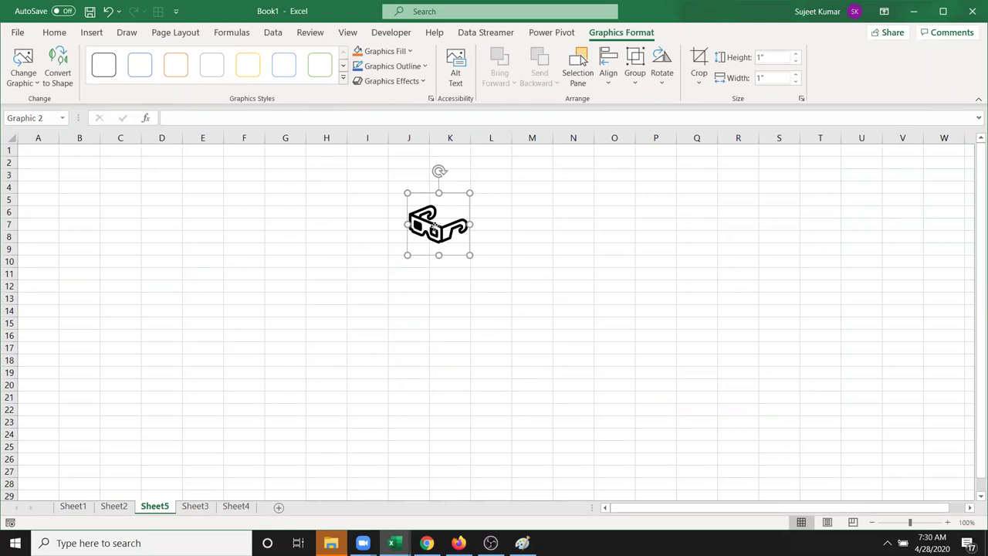
pyautogui.moveTo(410, 228); pyautogui.dragTo(619, 219)
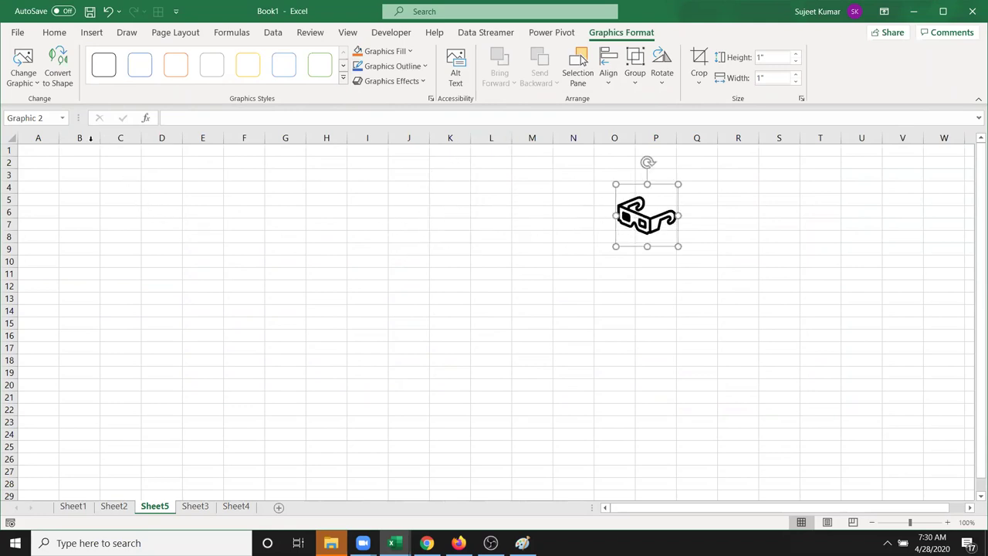
pyautogui.click(62, 80)
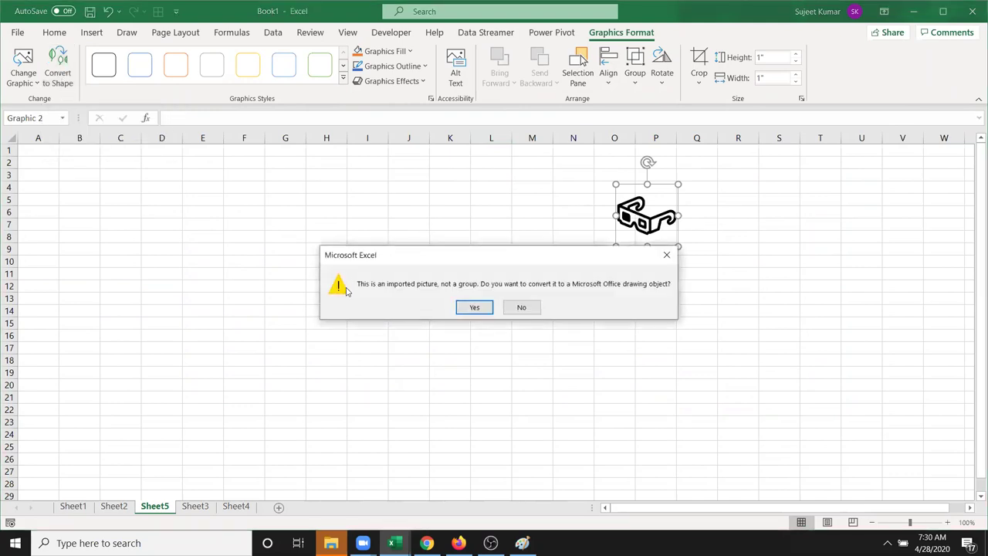
pyautogui.click(474, 308)
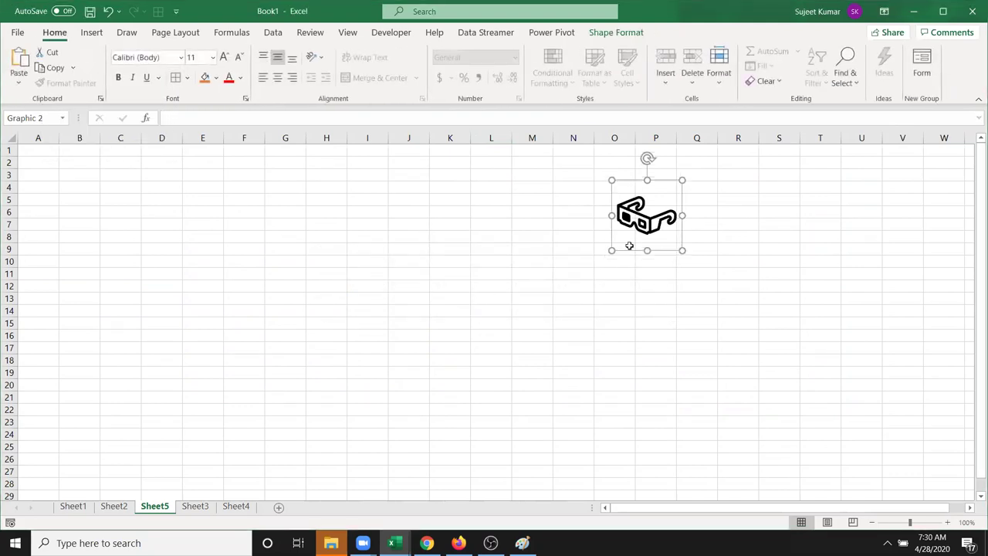
pyautogui.moveTo(635, 230); pyautogui.dragTo(631, 287)
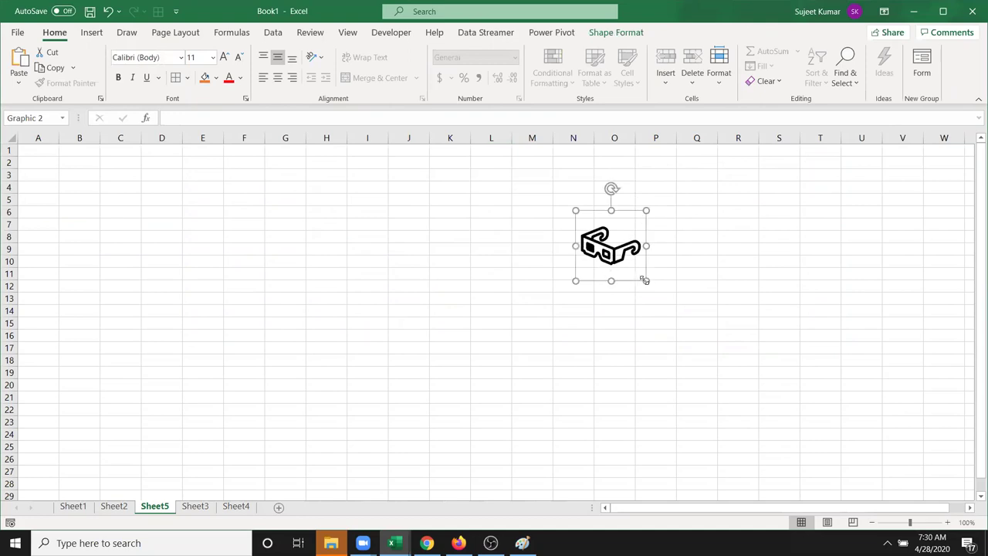
pyautogui.click(611, 34)
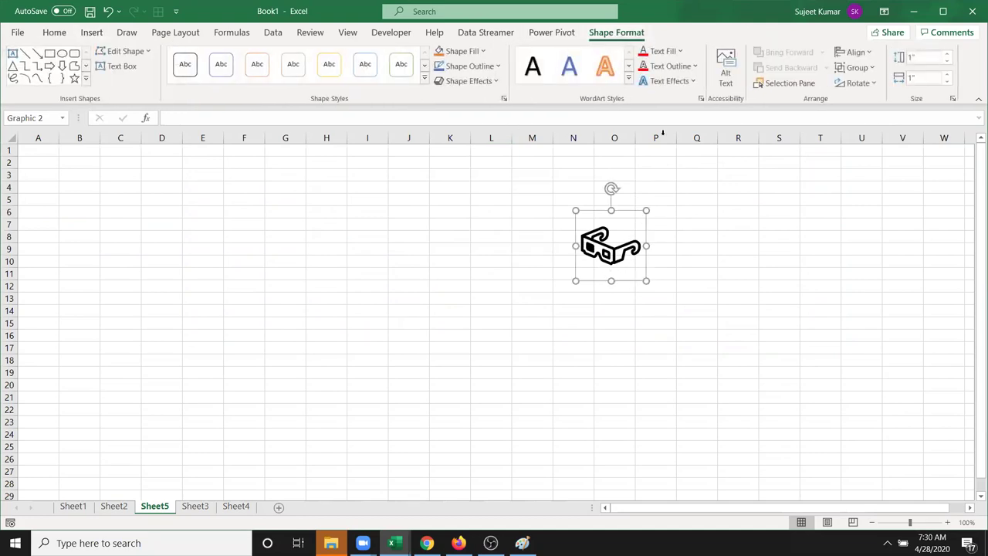
pyautogui.moveTo(665, 255); pyautogui.dragTo(827, 228)
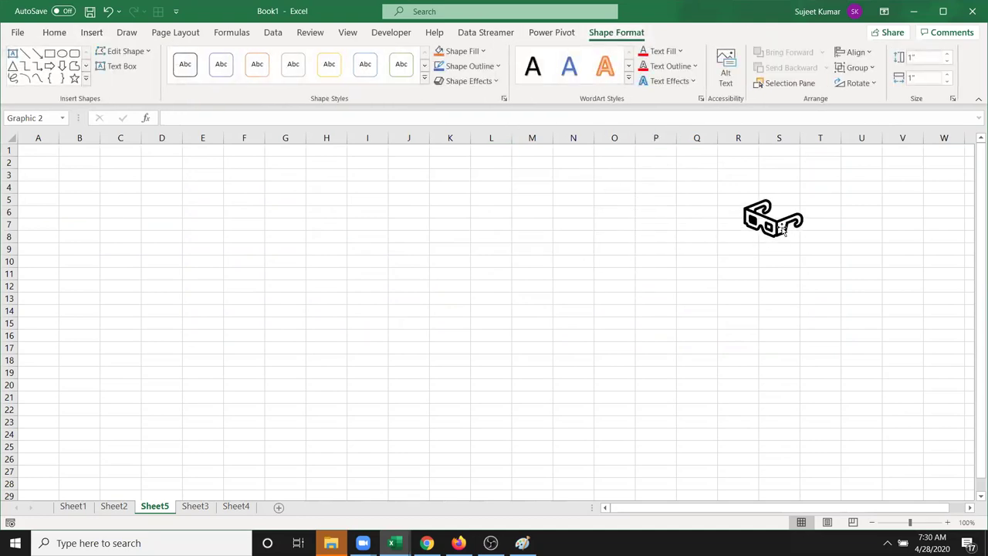
pyautogui.click(421, 236)
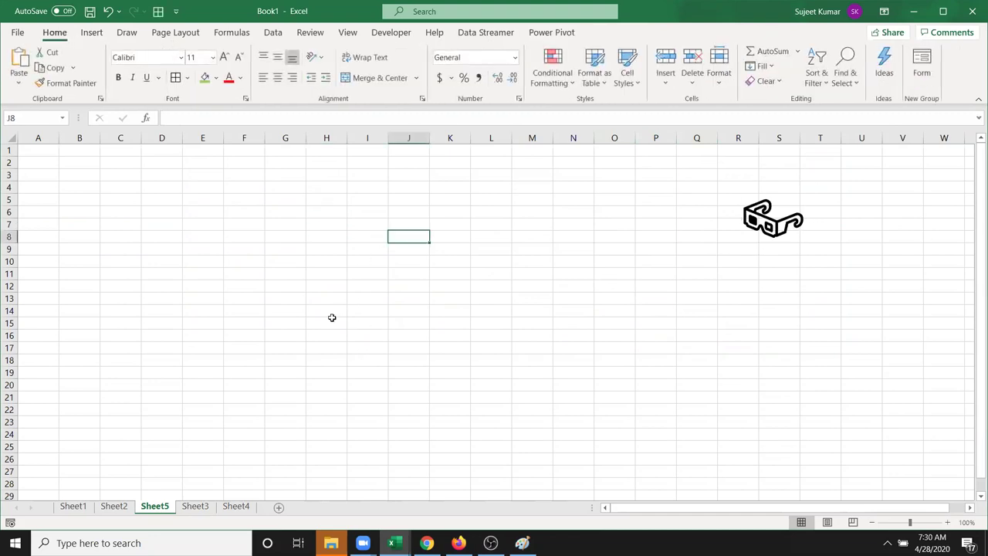
# Open the online 3D model library and browse its categories
pyautogui.click(92, 35)
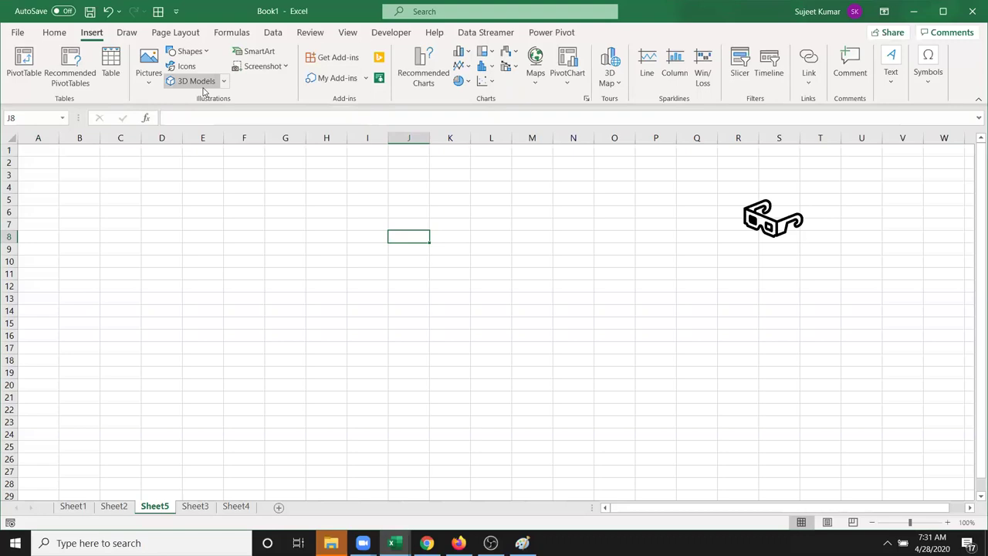
pyautogui.click(220, 84)
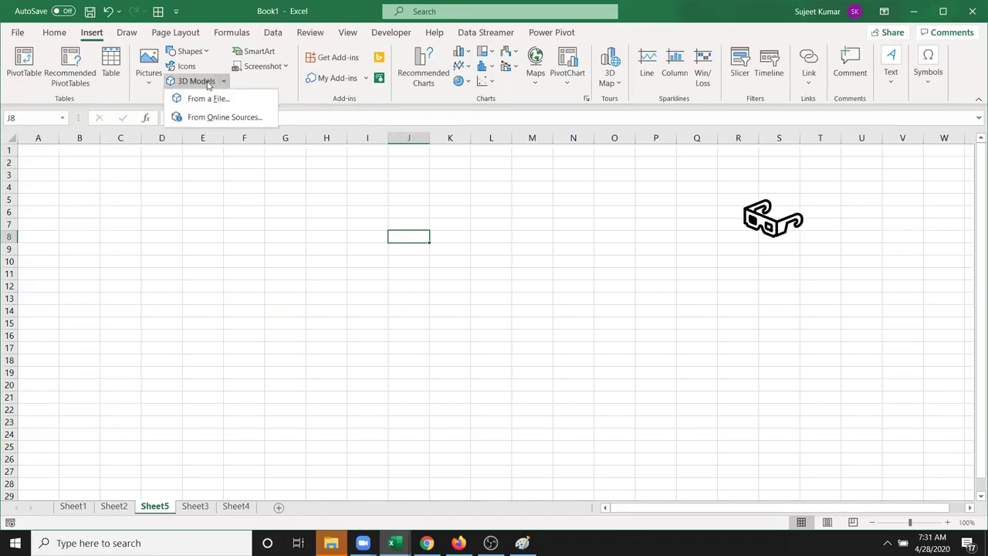
pyautogui.click(206, 85)
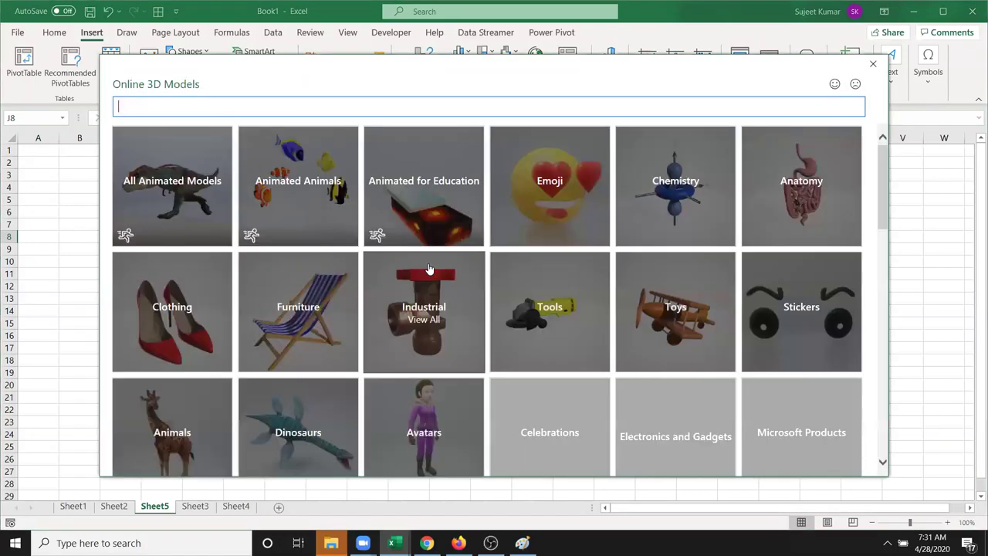
pyautogui.scroll(-3, 297, 340)
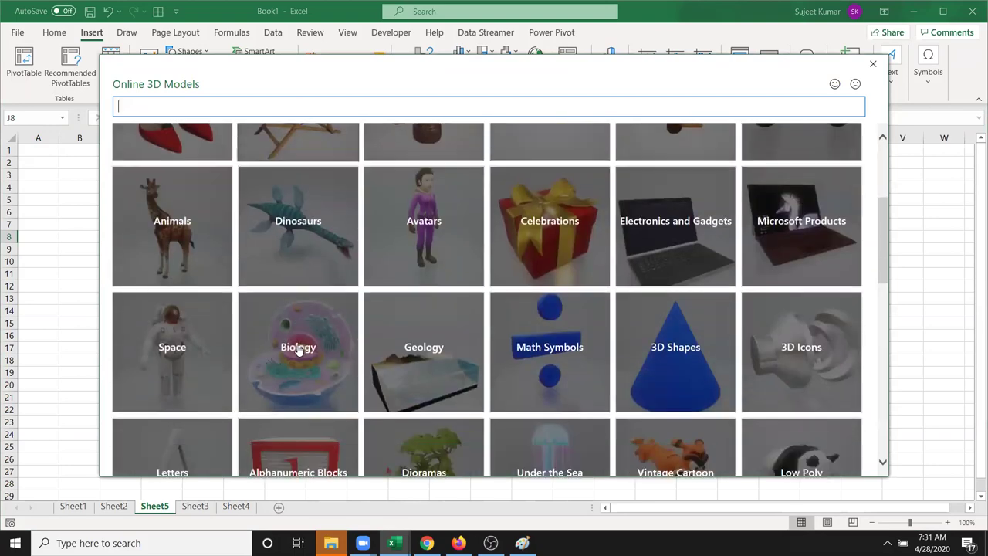
pyautogui.scroll(-3, 298, 349)
pyautogui.scroll(-5, 298, 347)
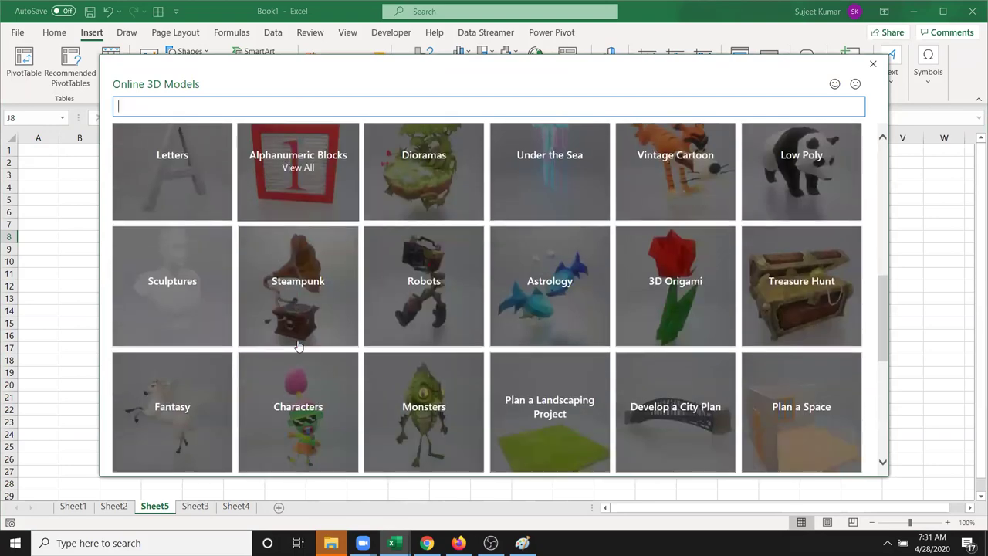
pyautogui.scroll(5, 298, 345)
pyautogui.scroll(5, 298, 345)
pyautogui.scroll(4, 298, 346)
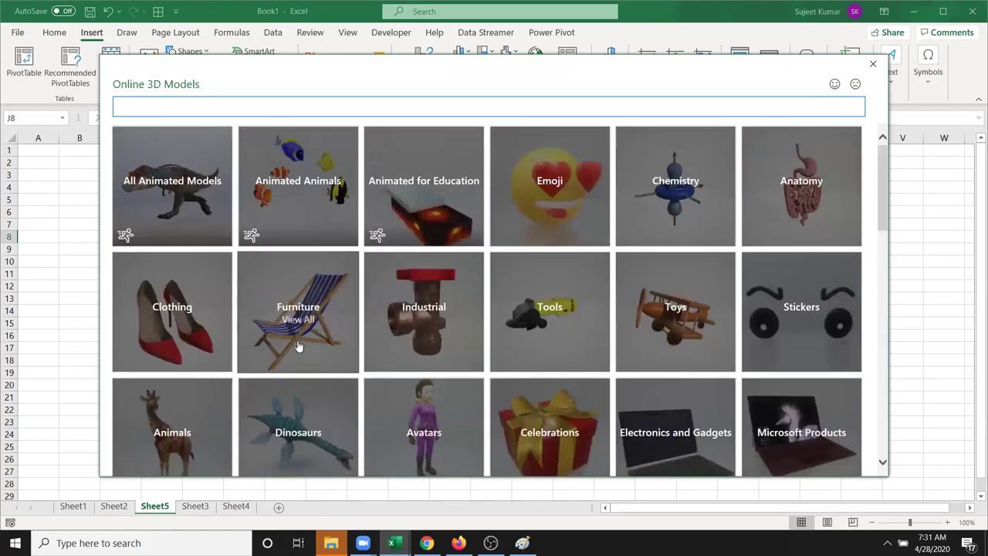
pyautogui.scroll(-3, 298, 346)
pyautogui.scroll(-2, 298, 347)
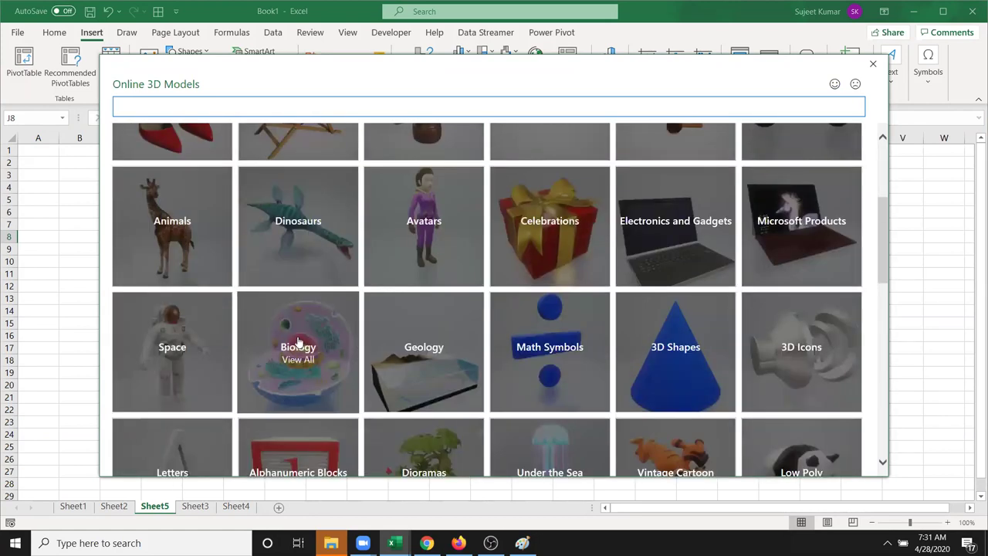
pyautogui.scroll(-2, 298, 342)
pyautogui.scroll(-3, 298, 341)
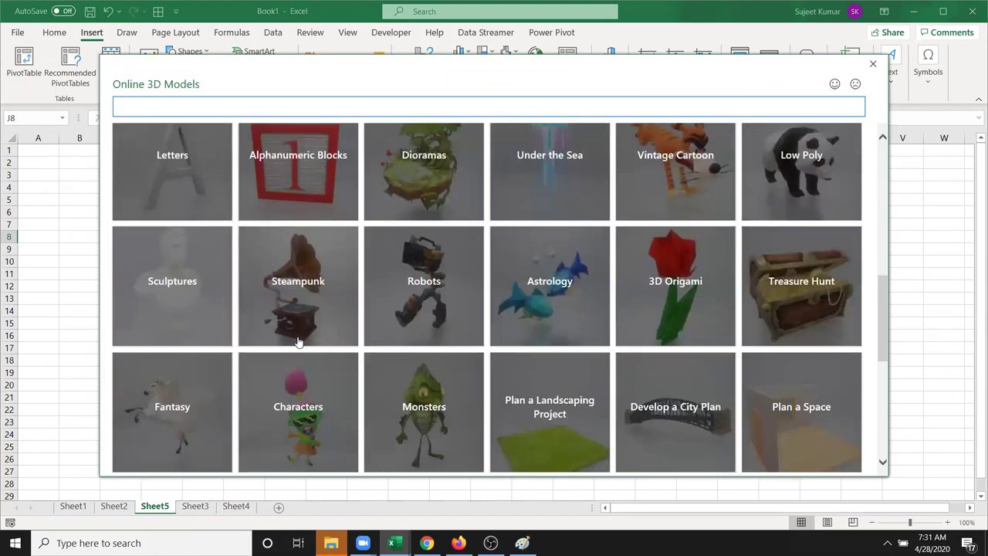
pyautogui.scroll(-2, 298, 342)
pyautogui.scroll(-2, 298, 342)
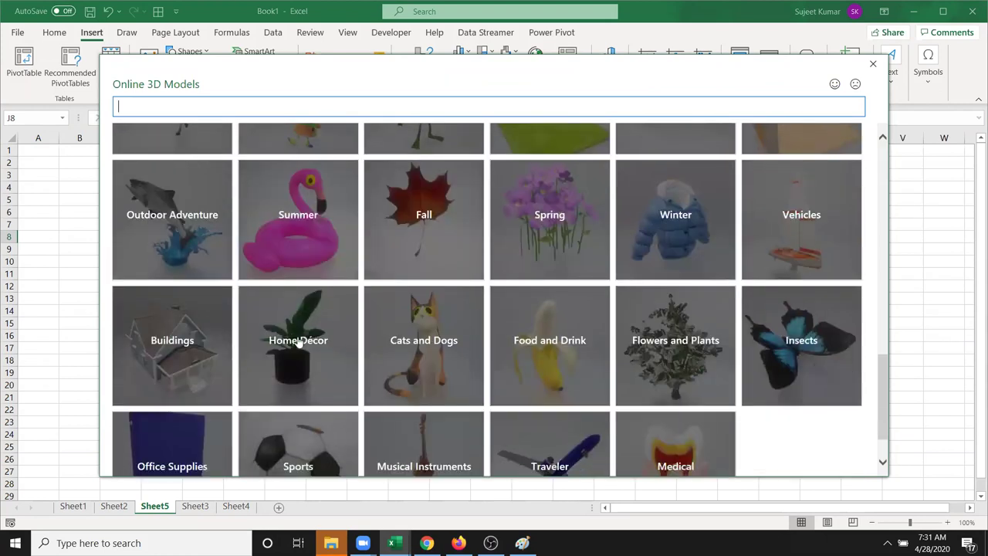
pyautogui.scroll(-1, 298, 342)
# Insert the airplane model from the Traveler category
pyautogui.click(534, 426)
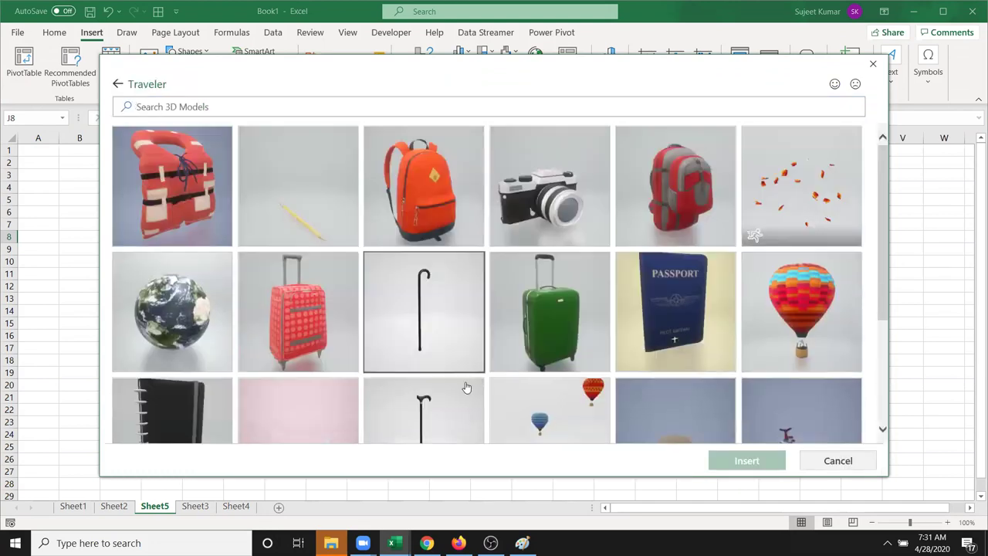
pyautogui.scroll(-3, 464, 385)
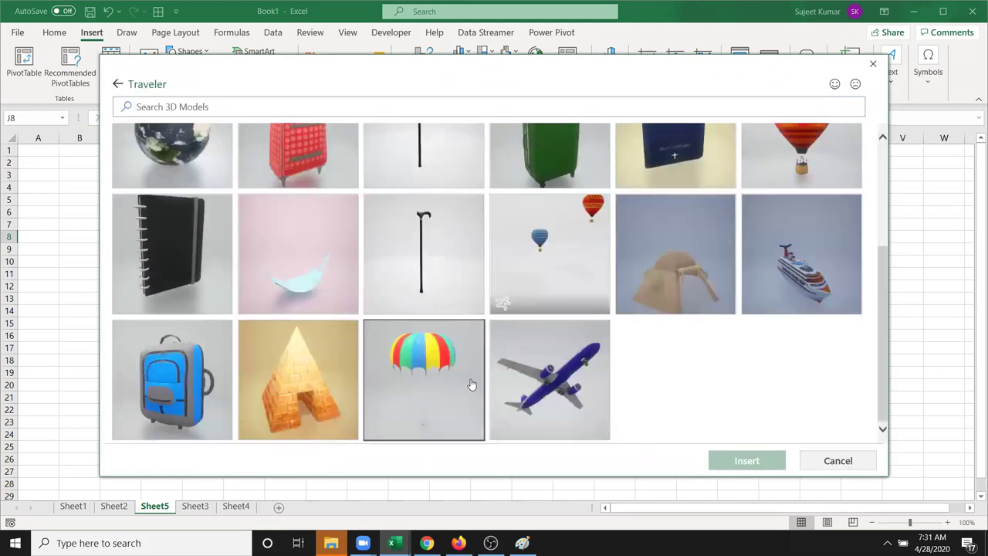
pyautogui.click(596, 404)
pyautogui.click(746, 462)
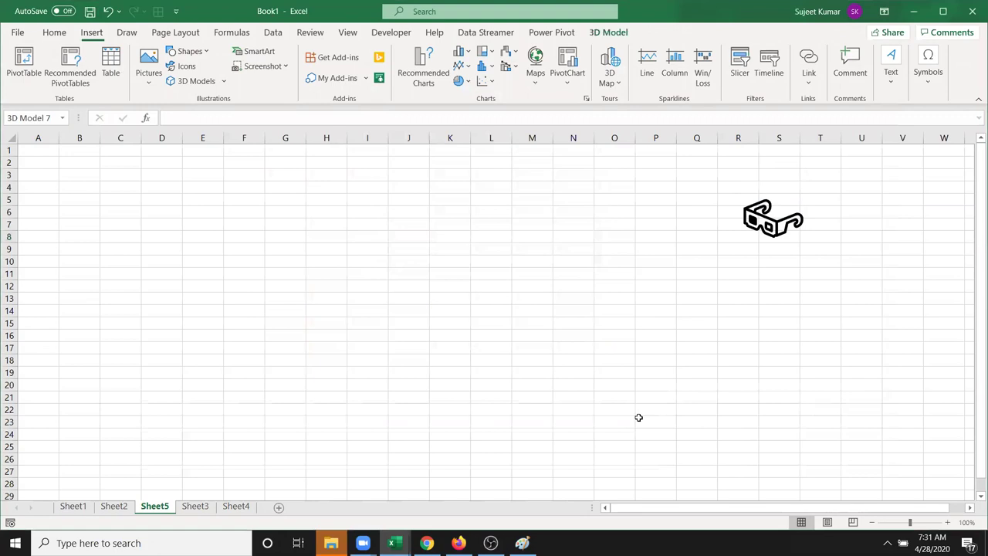
# Enlarge the airplane model to about 3.93 by 8.07 inches
pyautogui.click(546, 398)
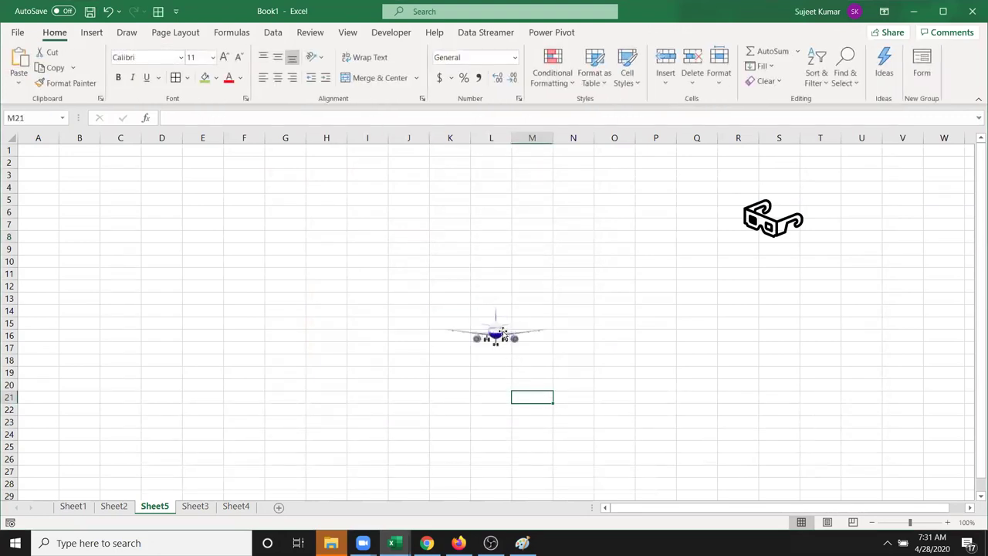
pyautogui.click(453, 303)
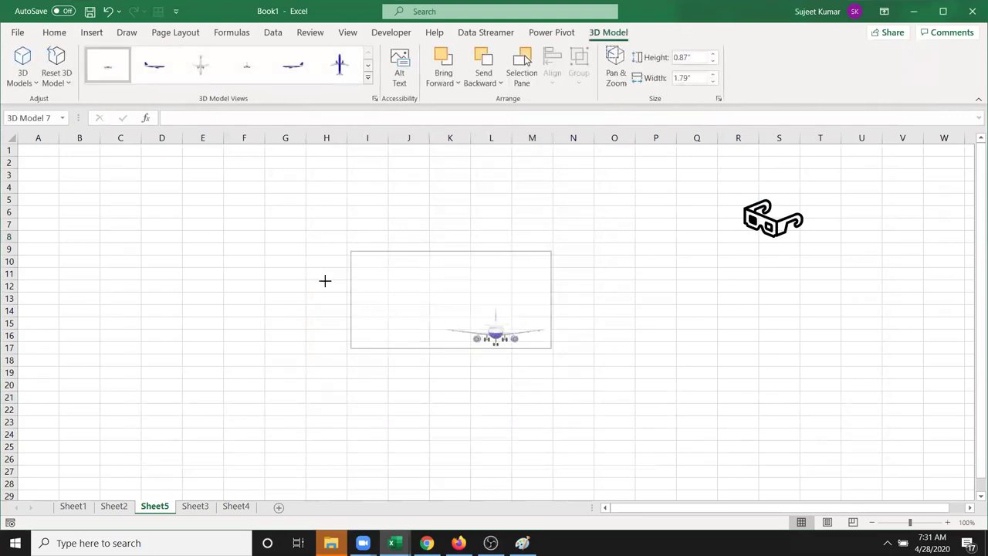
pyautogui.moveTo(438, 294); pyautogui.dragTo(269, 269)
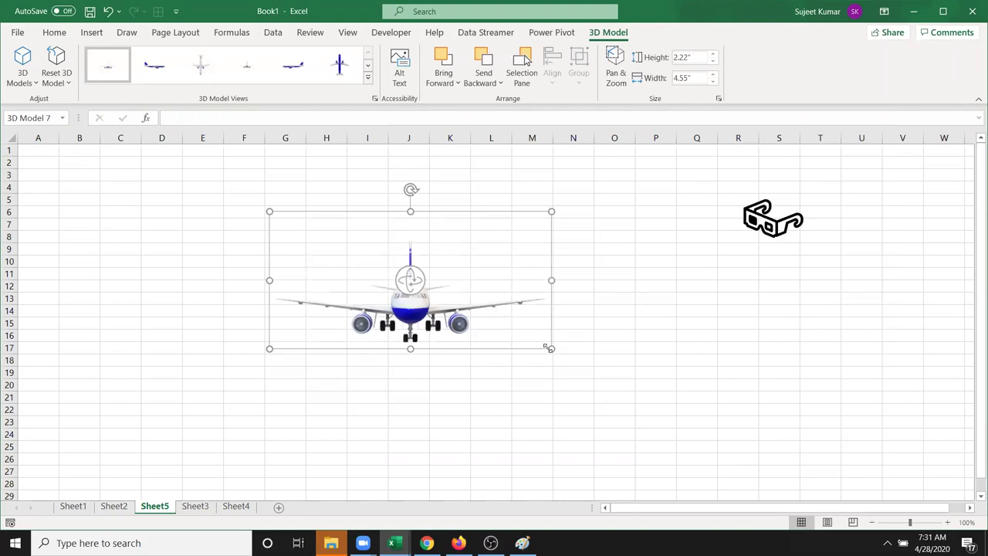
pyautogui.moveTo(550, 348); pyautogui.dragTo(768, 454)
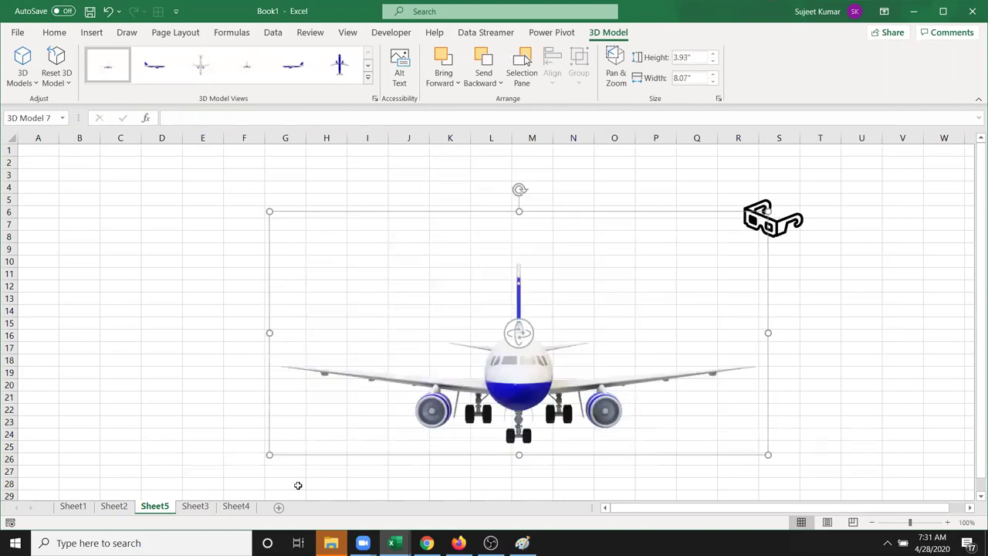
pyautogui.moveTo(268, 457); pyautogui.dragTo(144, 474)
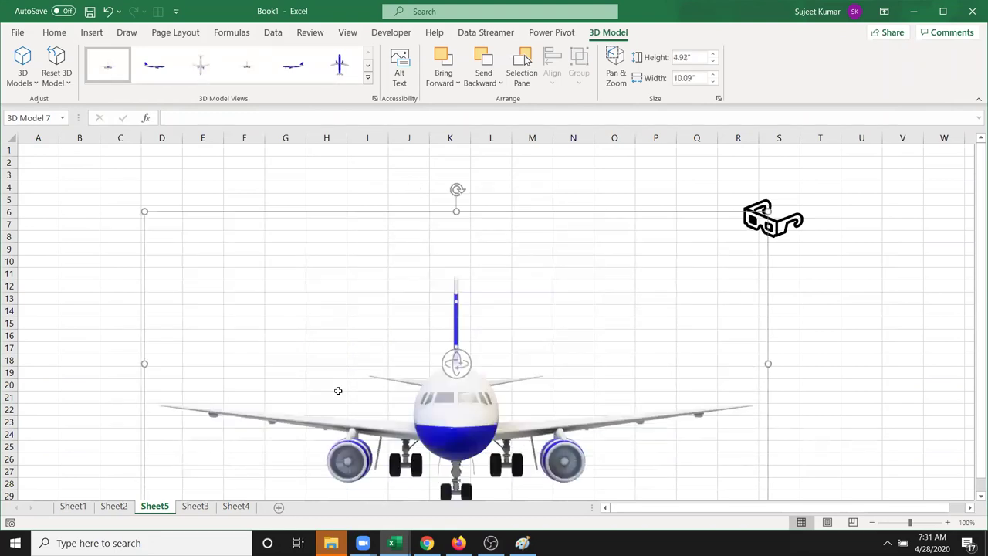
pyautogui.scroll(-2, 365, 388)
pyautogui.moveTo(478, 376)
pyautogui.mouseDown()
pyautogui.moveTo(469, 362)
pyautogui.moveTo(469, 403)
pyautogui.mouseUp()
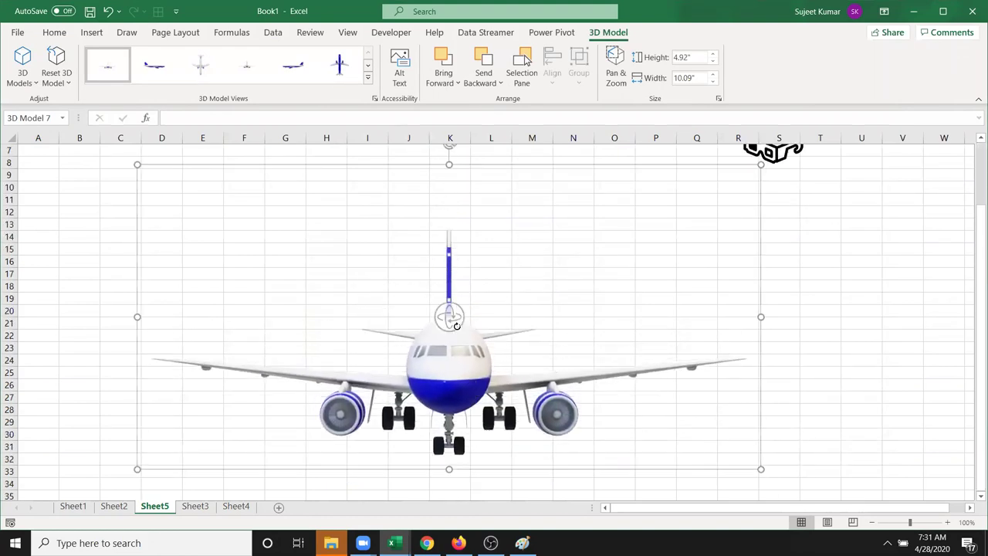
# Rotate the airplane to a side profile, 12.48" by 3.68", and move it up-left
pyautogui.moveTo(450, 316)
pyautogui.mouseDown()
pyautogui.moveTo(526, 349)
pyautogui.moveTo(617, 313)
pyautogui.moveTo(687, 180)
pyautogui.moveTo(795, 239)
pyautogui.moveTo(977, 245)
pyautogui.moveTo(976, 207)
pyautogui.moveTo(884, 216)
pyautogui.moveTo(906, 377)
pyautogui.moveTo(895, 332)
pyautogui.moveTo(976, 313)
pyautogui.moveTo(251, 314)
pyautogui.moveTo(345, 214)
pyautogui.moveTo(360, 181)
pyautogui.moveTo(360, 251)
pyautogui.moveTo(435, 343)
pyautogui.moveTo(487, 316)
pyautogui.moveTo(676, 300)
pyautogui.mouseUp()
pyautogui.moveTo(562, 418); pyautogui.dragTo(562, 418)
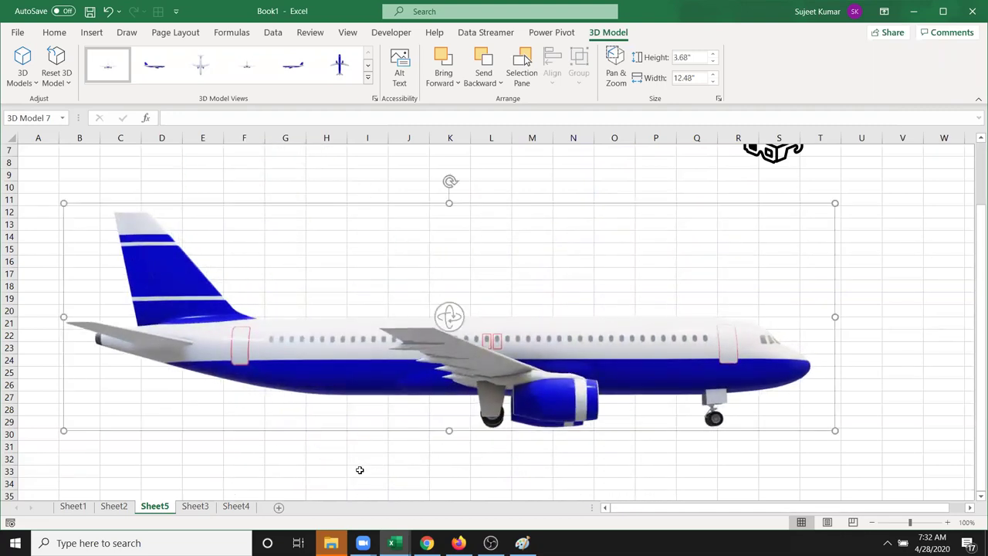
pyautogui.click(354, 480)
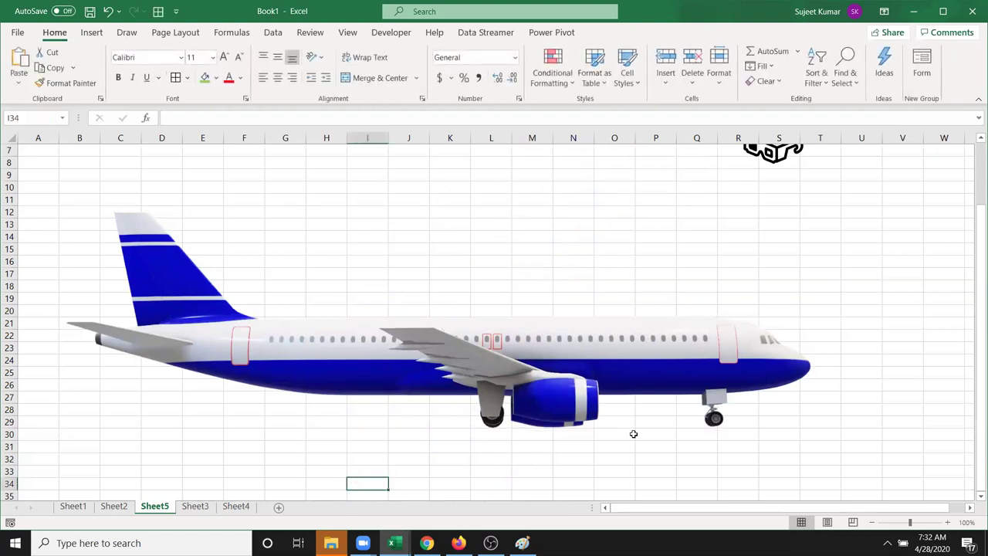
pyautogui.moveTo(573, 391); pyautogui.dragTo(527, 336)
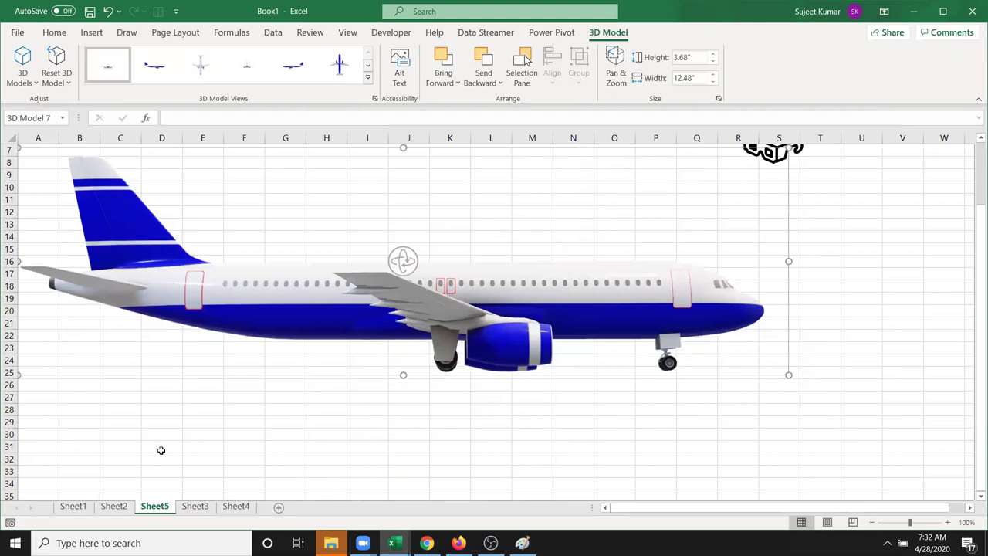
# Try the 3D Model Views presets and settle on the side profile view
pyautogui.click(359, 84)
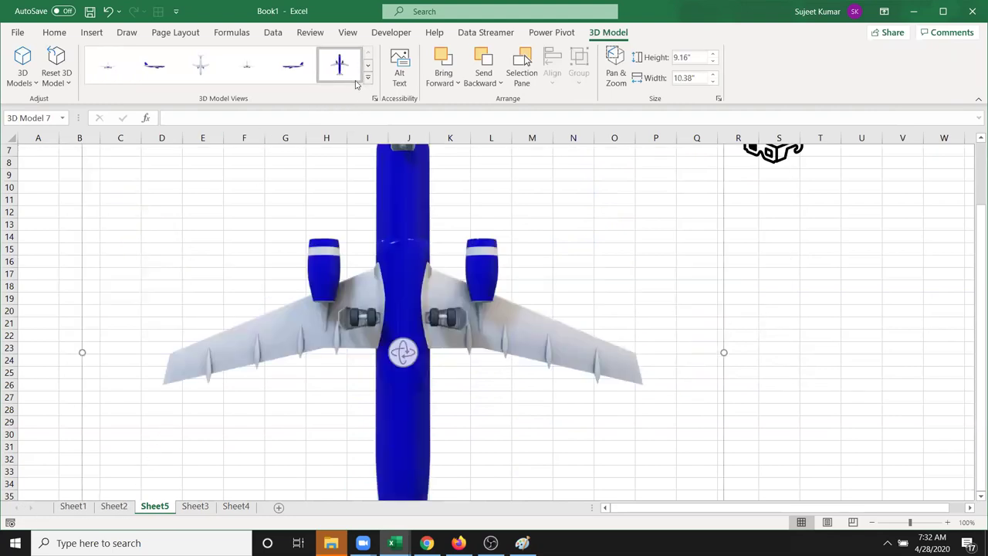
pyautogui.click(307, 74)
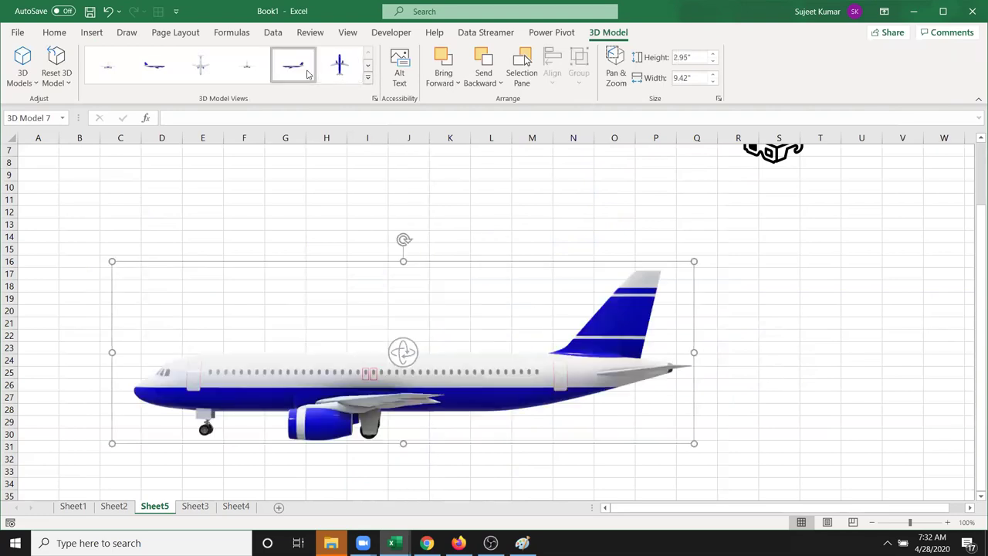
pyautogui.click(247, 66)
pyautogui.click(200, 66)
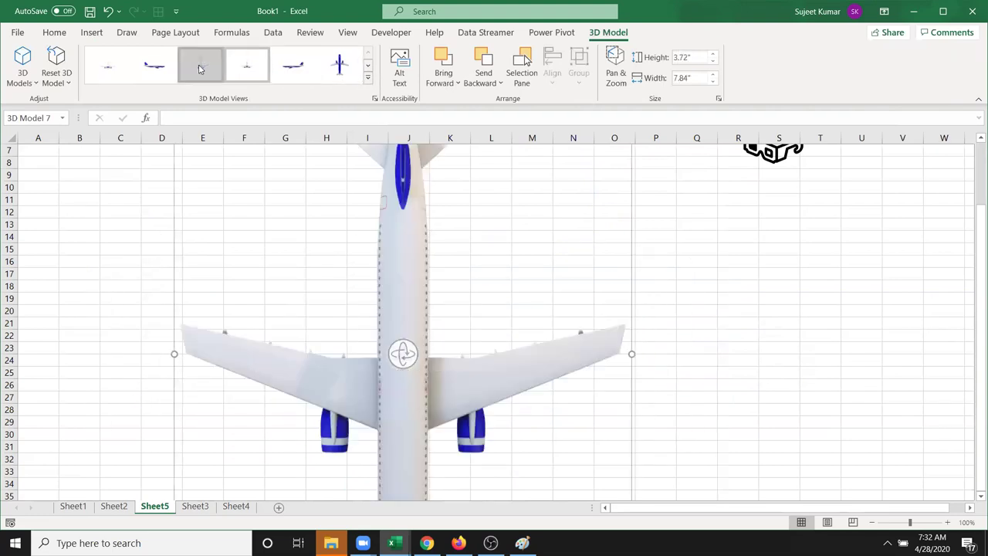
pyautogui.click(144, 65)
pyautogui.click(121, 62)
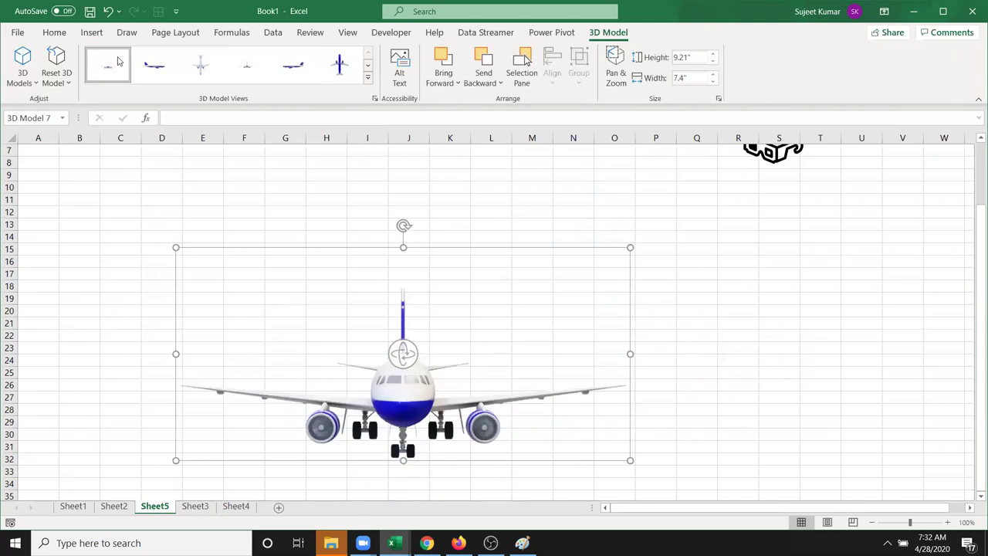
pyautogui.click(147, 66)
pyautogui.click(180, 73)
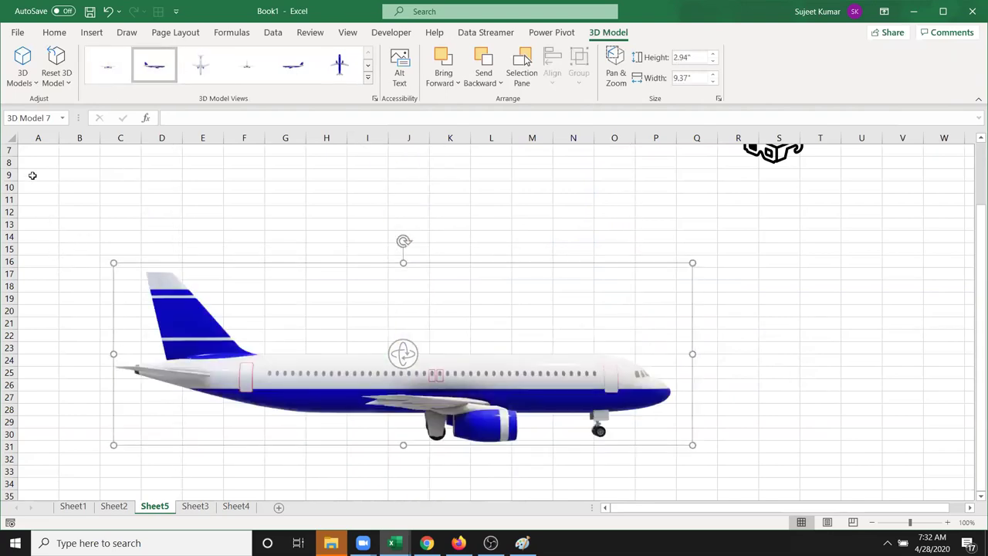
# Enable Pan & Zoom and widen the airplane's frame to about 10.04 inches
pyautogui.click(23, 73)
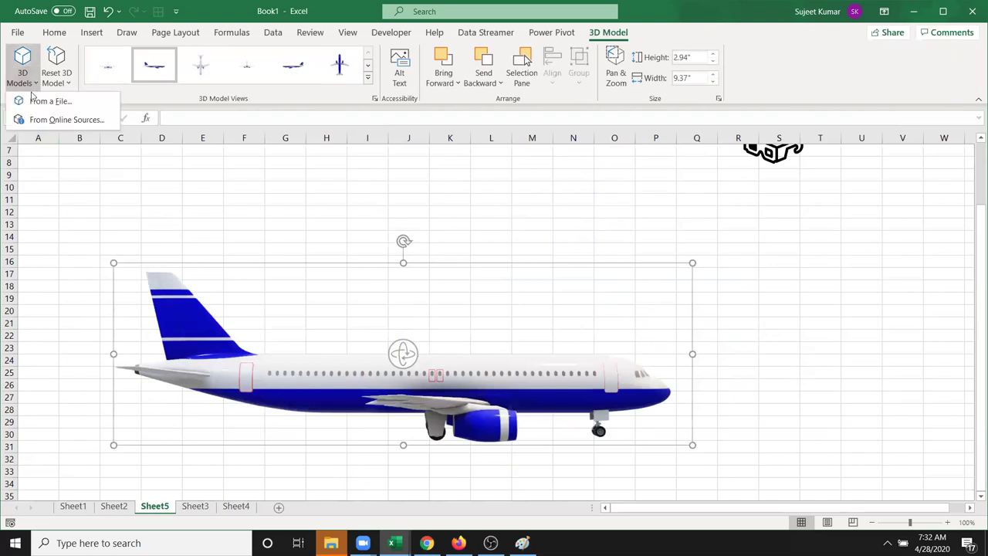
pyautogui.click(55, 83)
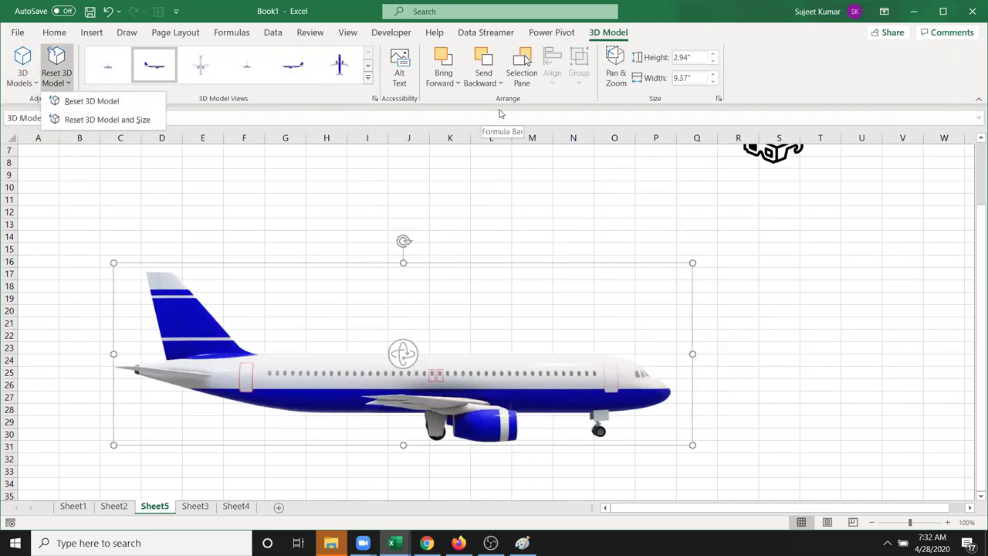
pyautogui.click(615, 106)
pyautogui.click(616, 86)
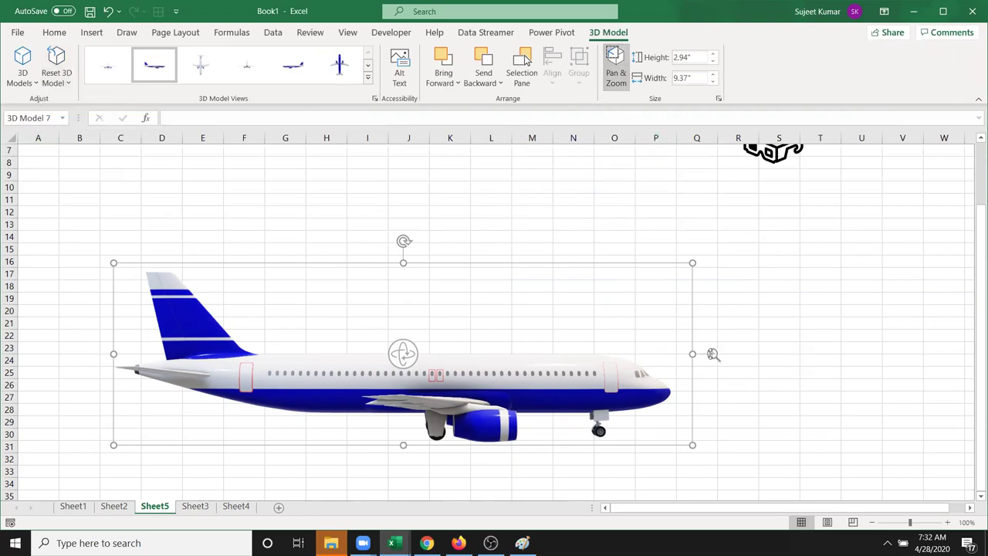
pyautogui.moveTo(692, 353); pyautogui.dragTo(708, 353)
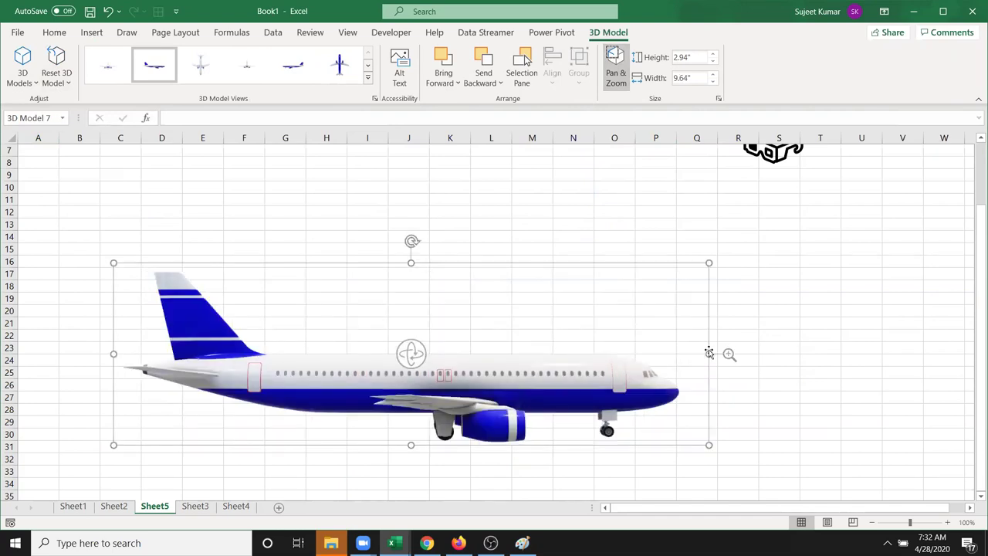
pyautogui.moveTo(708, 352); pyautogui.dragTo(732, 351)
pyautogui.click(763, 337)
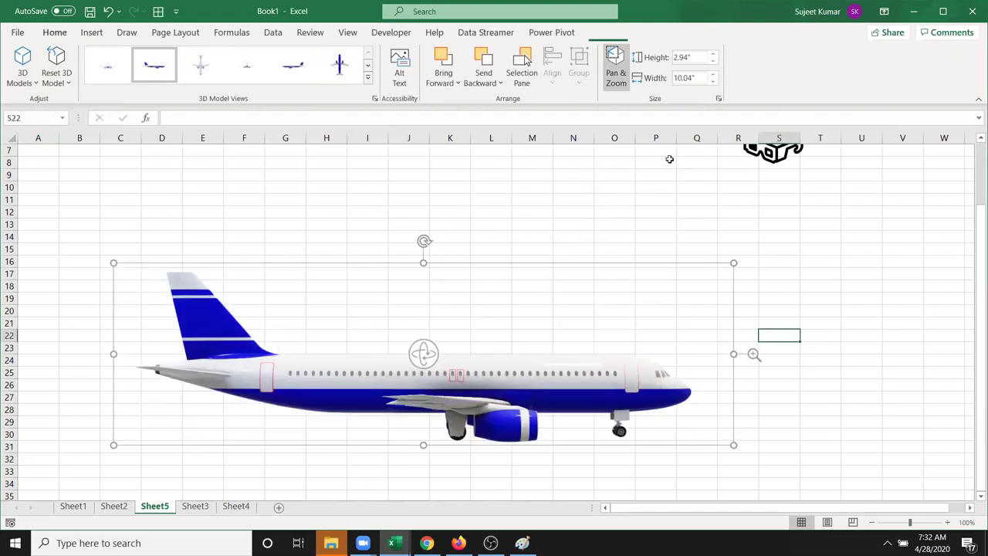
pyautogui.click(559, 325)
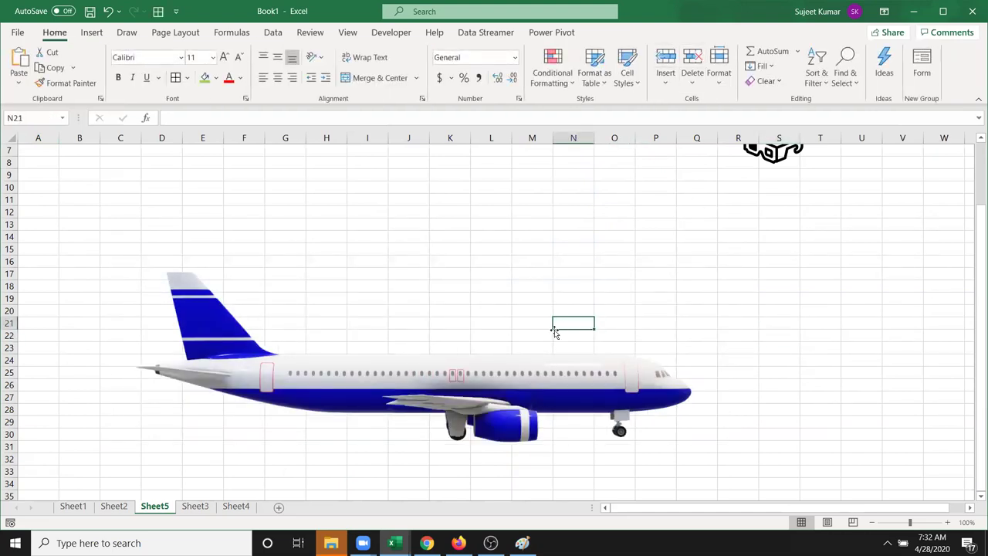
# Add Sheet6 after Sheet4 and insert a Step Up Process SmartArt graphic
pyautogui.click(235, 506)
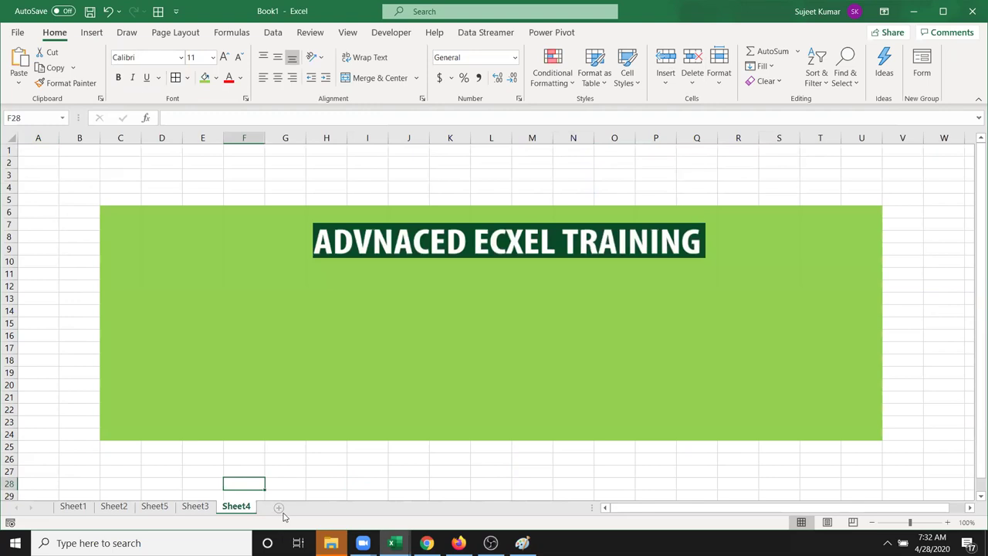
pyautogui.click(278, 507)
pyautogui.click(92, 34)
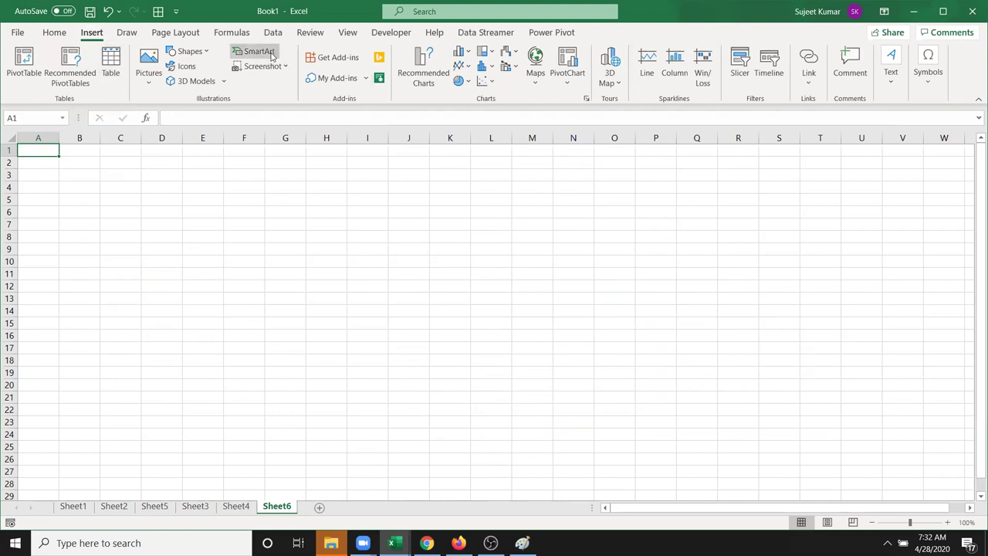
pyautogui.click(258, 52)
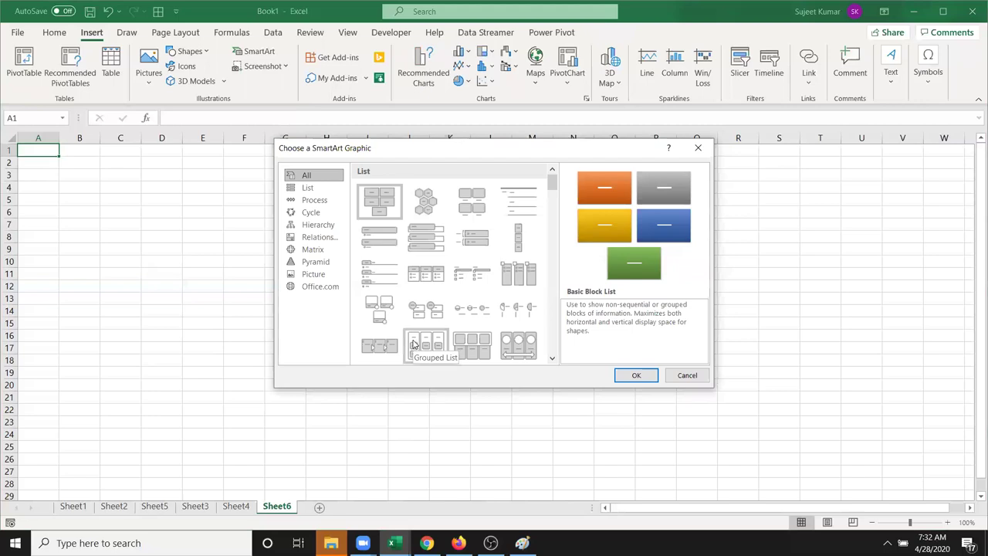
pyautogui.scroll(-5, 491, 277)
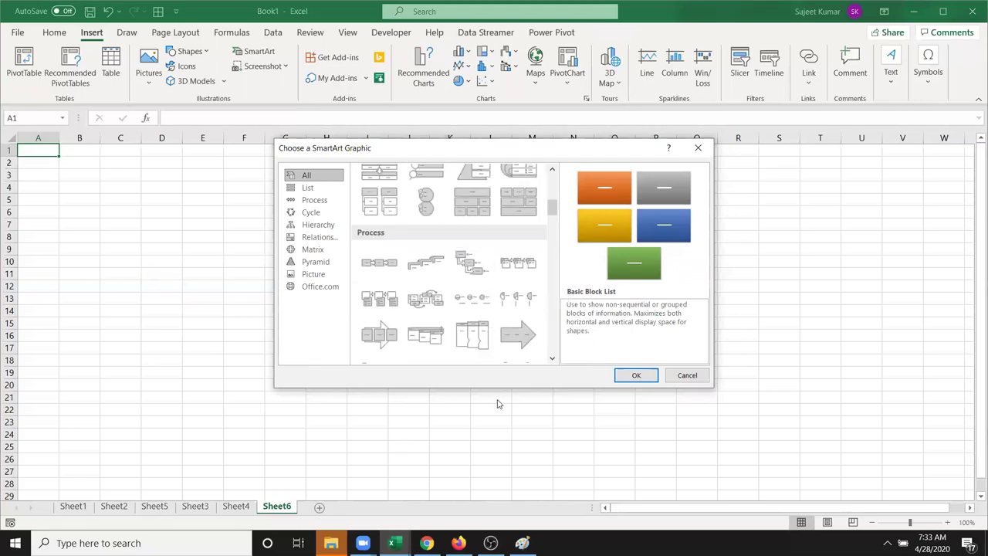
pyautogui.click(426, 263)
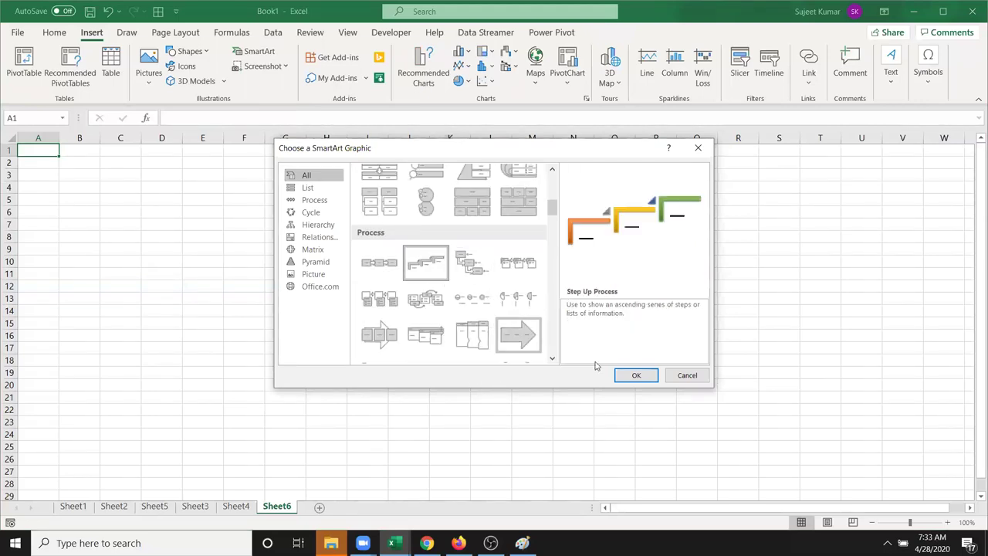
pyautogui.click(634, 375)
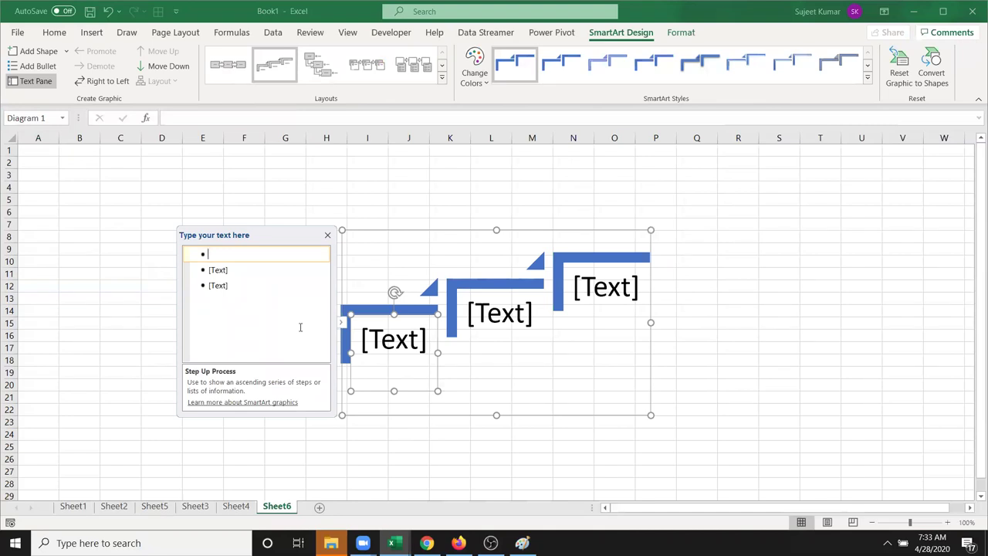
# Label the three SmartArt steps C/O, MIS and Analysis, correcting typos
pyautogui.write('C/')
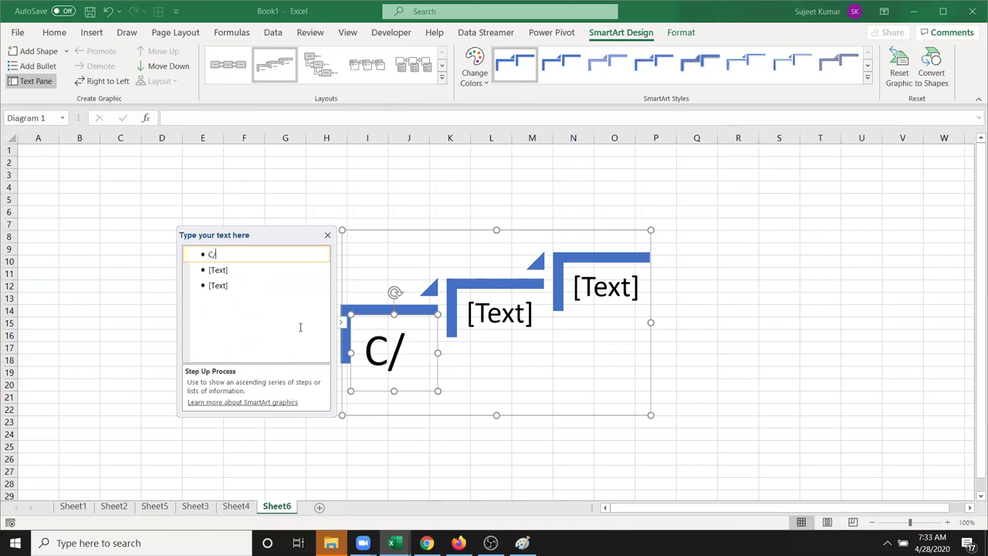
pyautogui.write('OO')
pyautogui.press('BackSpace')
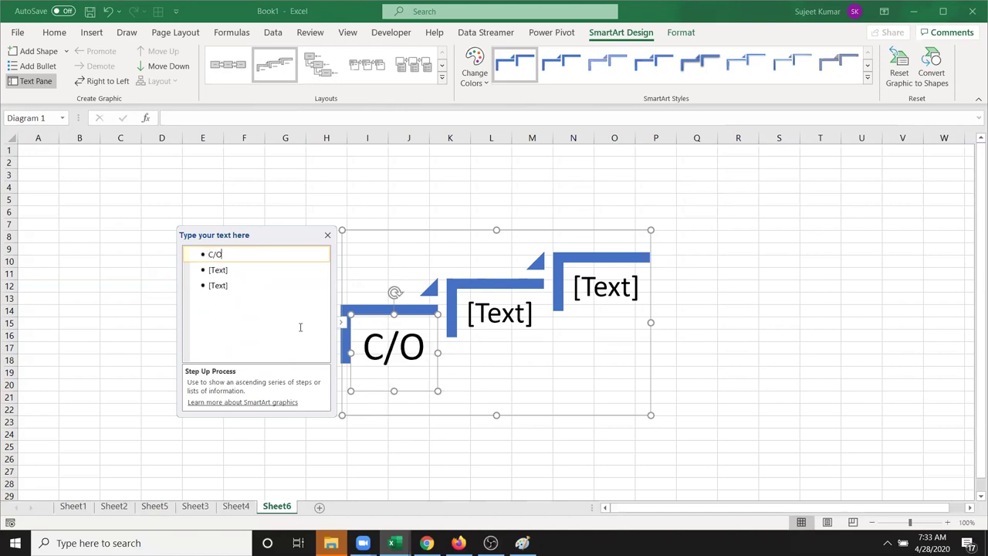
pyautogui.click(258, 269)
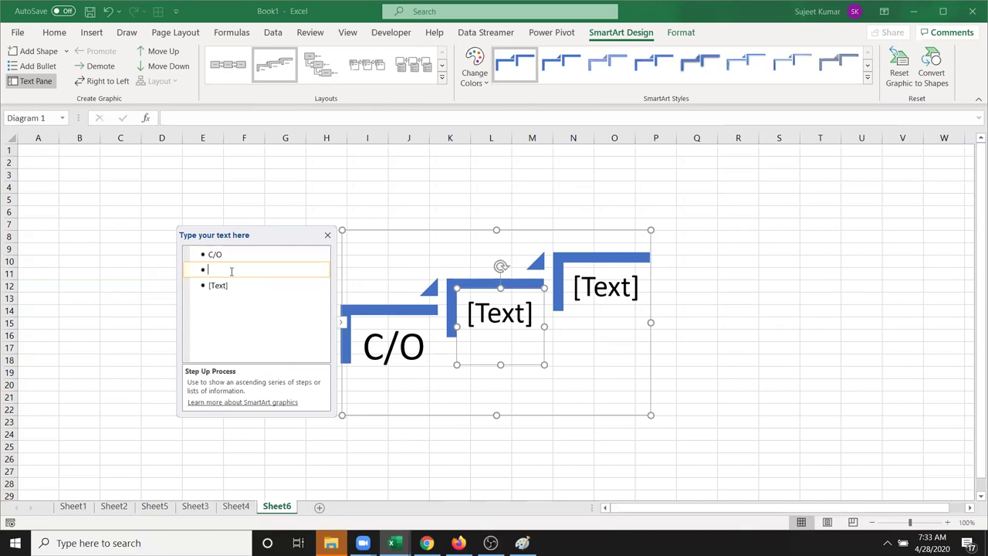
pyautogui.write('MIS')
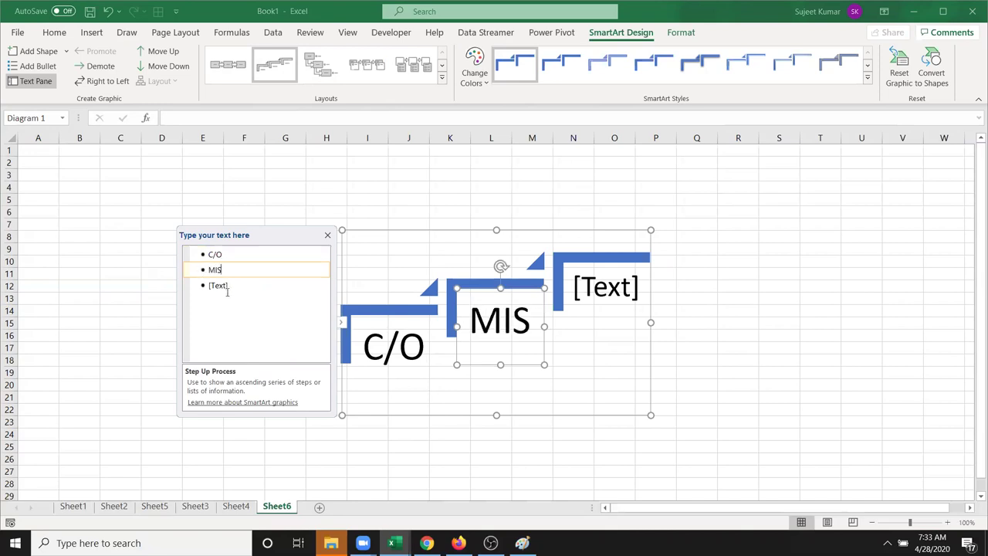
pyautogui.click(229, 285)
pyautogui.write('A')
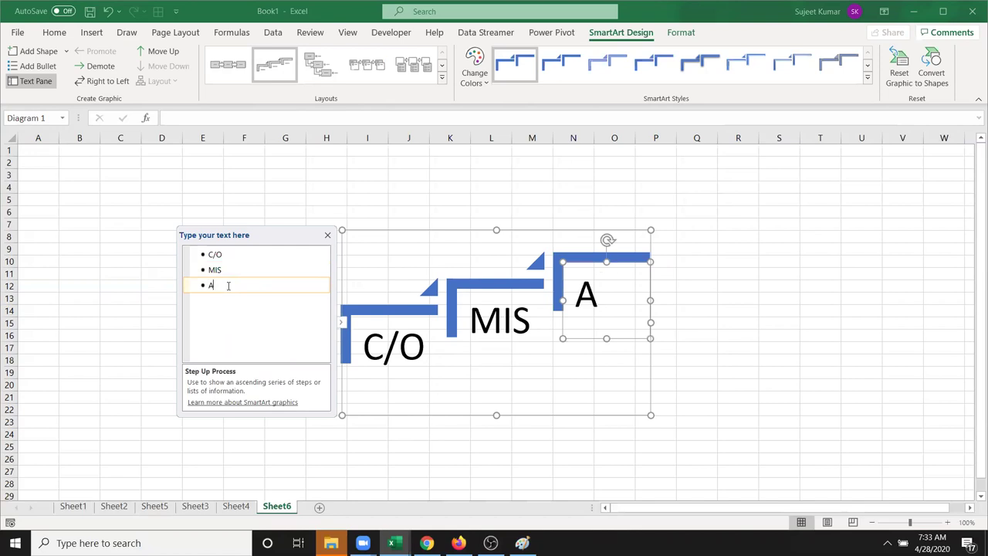
pyautogui.write('na')
pyautogui.write('ylis')
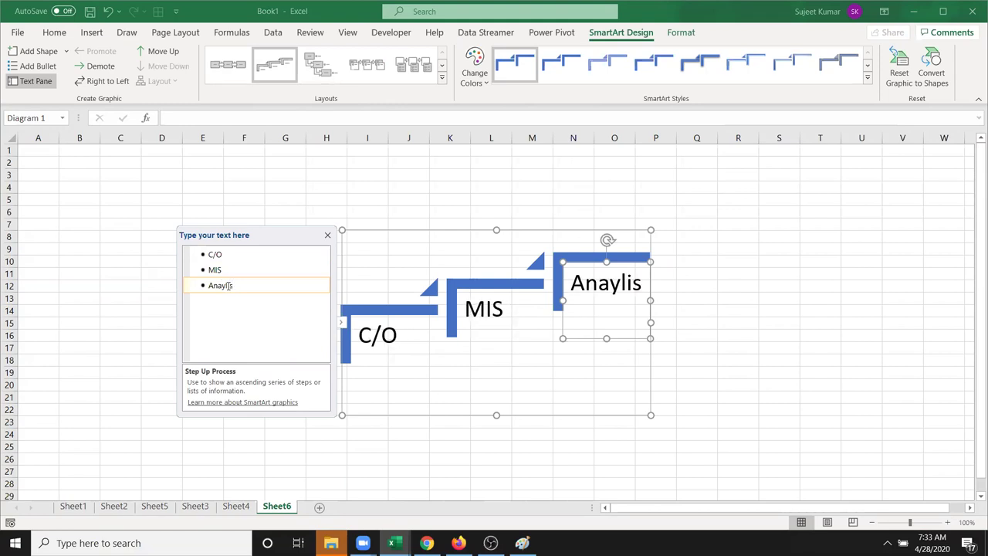
pyautogui.press('BackSpace')
pyautogui.press('BackSpace')
pyautogui.press('BackSpace')
pyautogui.press('BackSpace')
pyautogui.write('lysis')
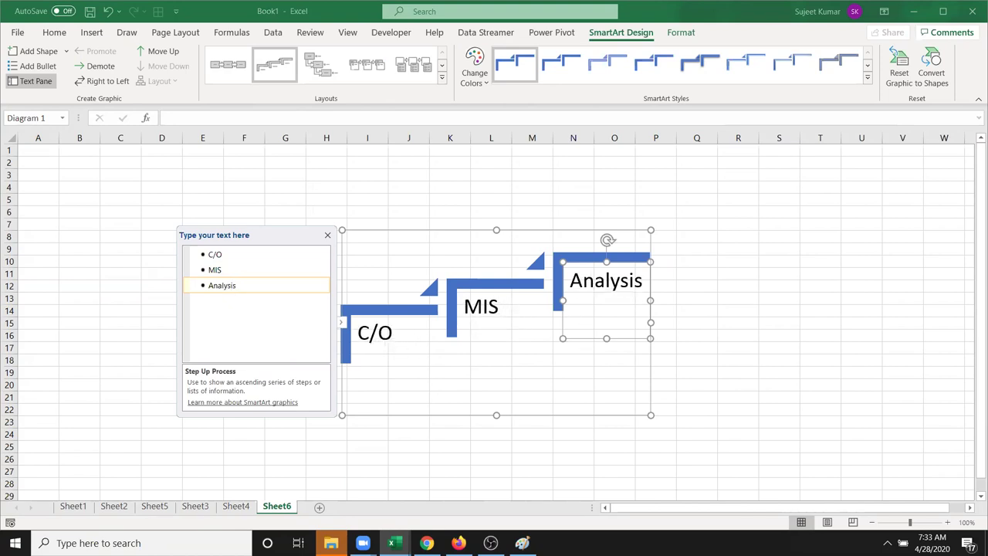
pyautogui.click(729, 398)
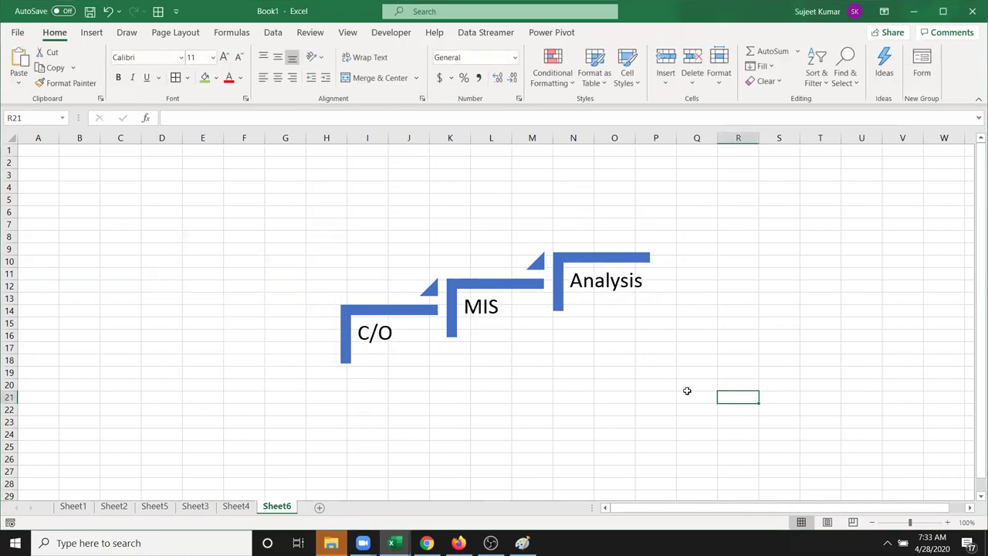
# Preview SmartArt styles and colour schemes, leaving the diagram's blue look unchanged
pyautogui.click(524, 280)
pyautogui.moveTo(527, 276); pyautogui.dragTo(528, 281)
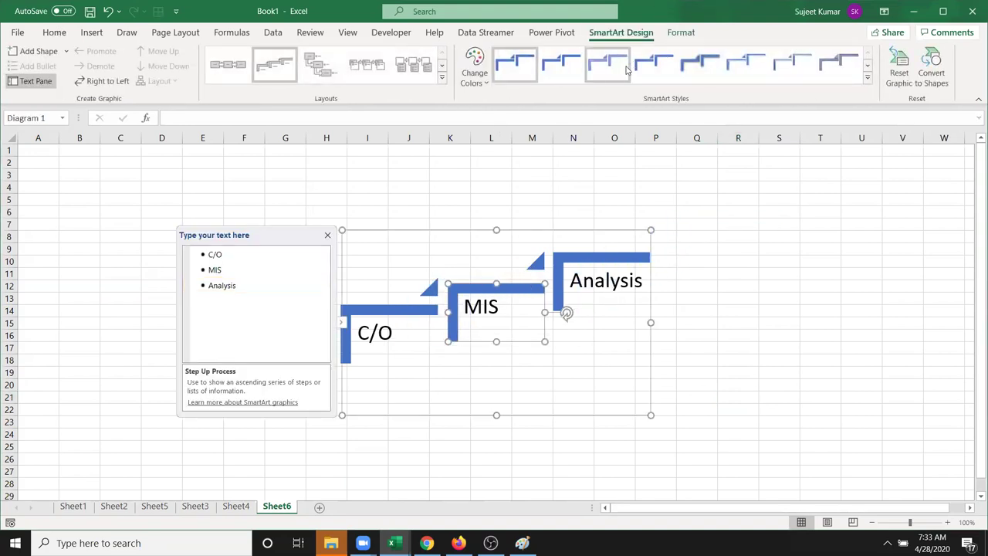
pyautogui.click(871, 83)
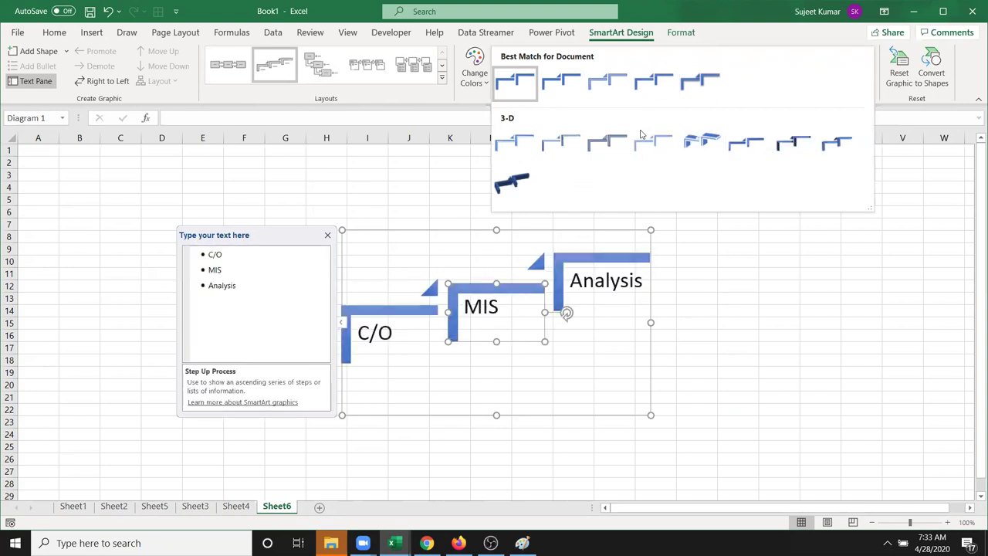
pyautogui.click(273, 147)
pyautogui.click(474, 70)
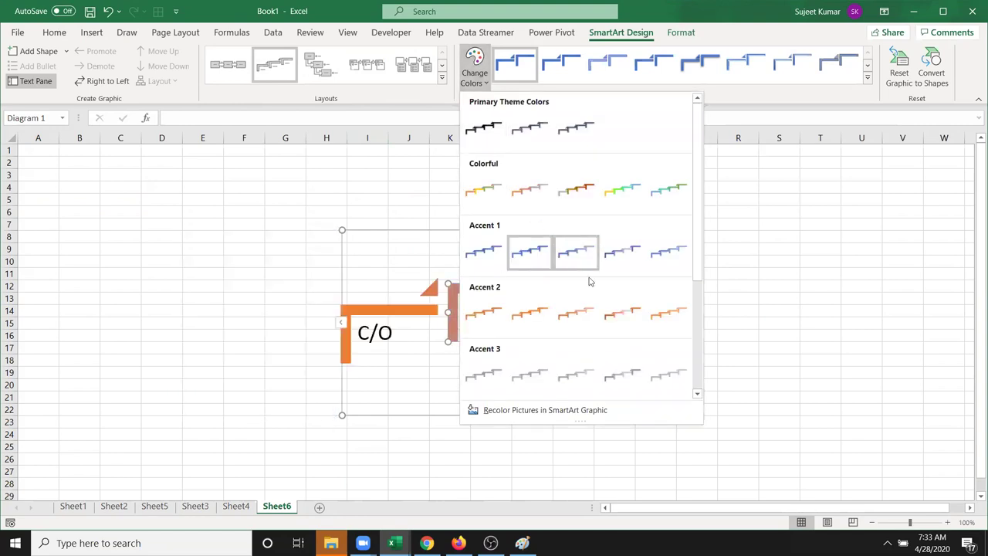
pyautogui.click(853, 378)
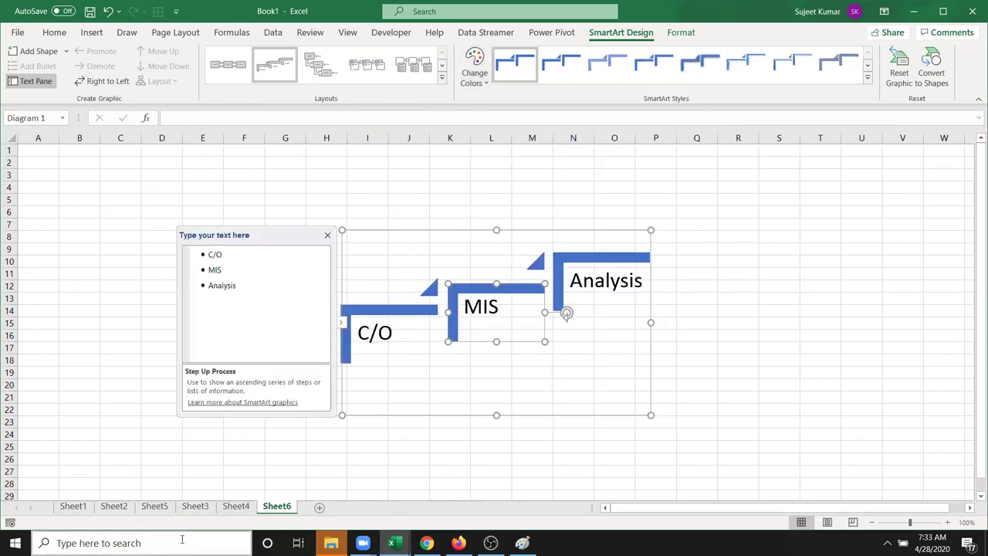
pyautogui.click(227, 467)
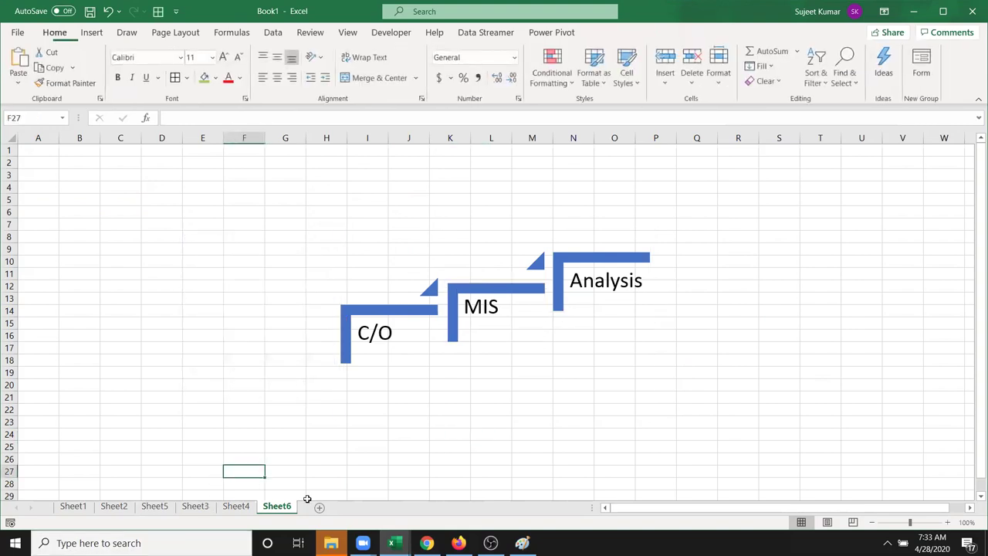
# Add a blank Sheet7, select cell K11, and switch to Chrome
pyautogui.click(320, 506)
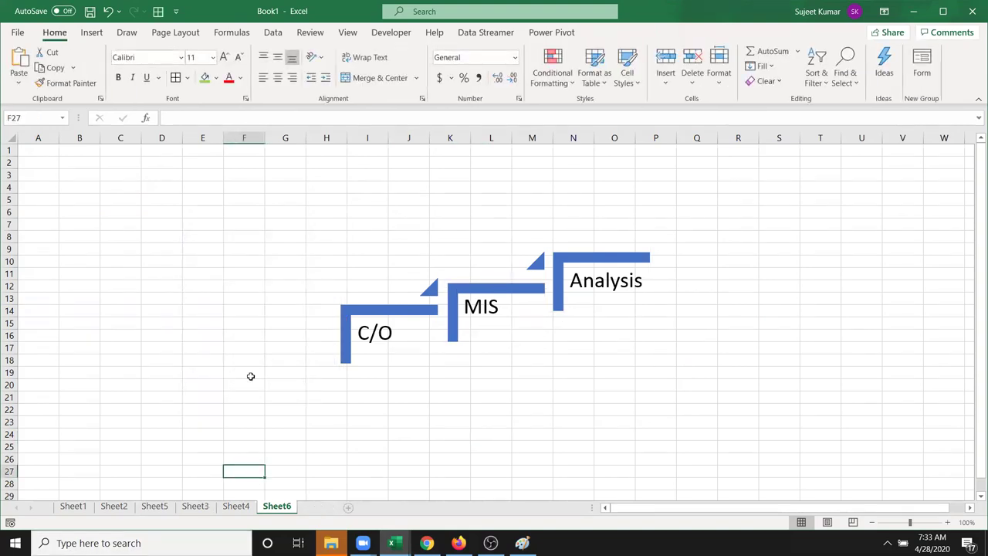
pyautogui.click(91, 33)
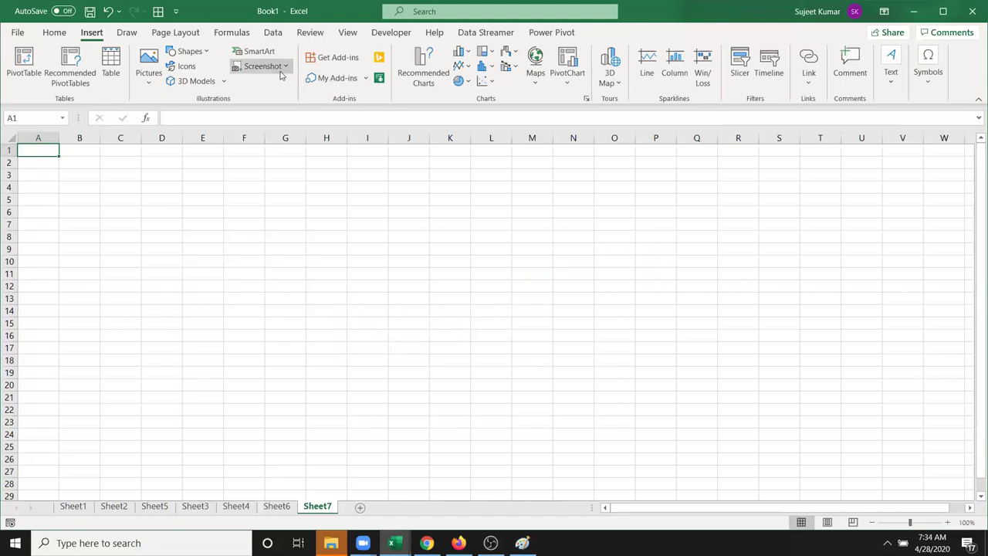
pyautogui.click(436, 275)
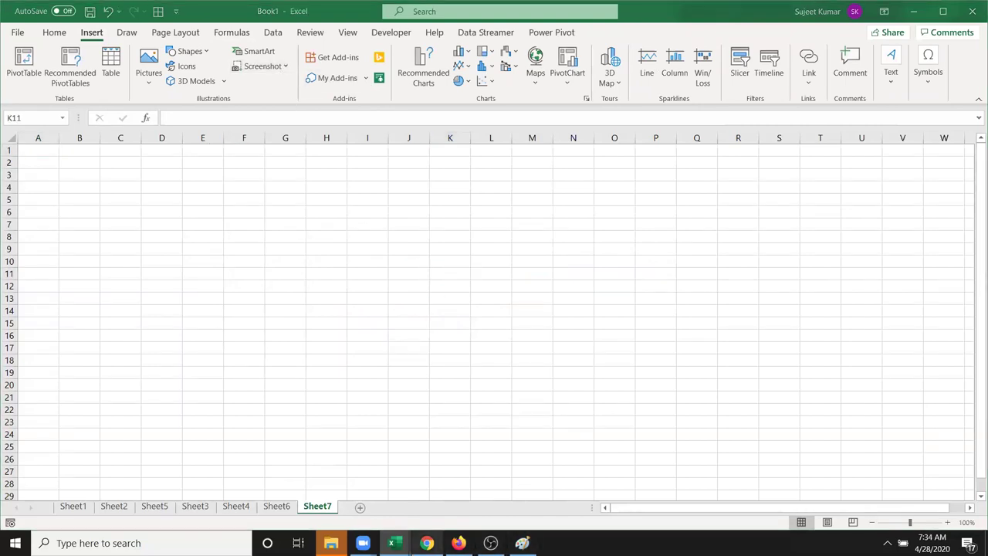
pyautogui.click(426, 542)
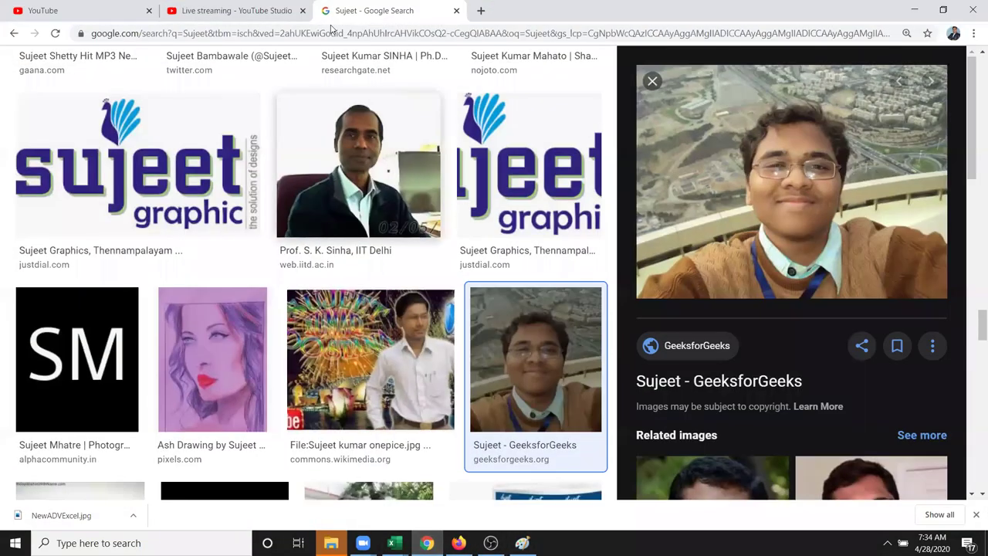
# Load google.com, then iptindia.com with its Book Demo Class popup, and return to Excel
pyautogui.scroll(-5, 309, 309)
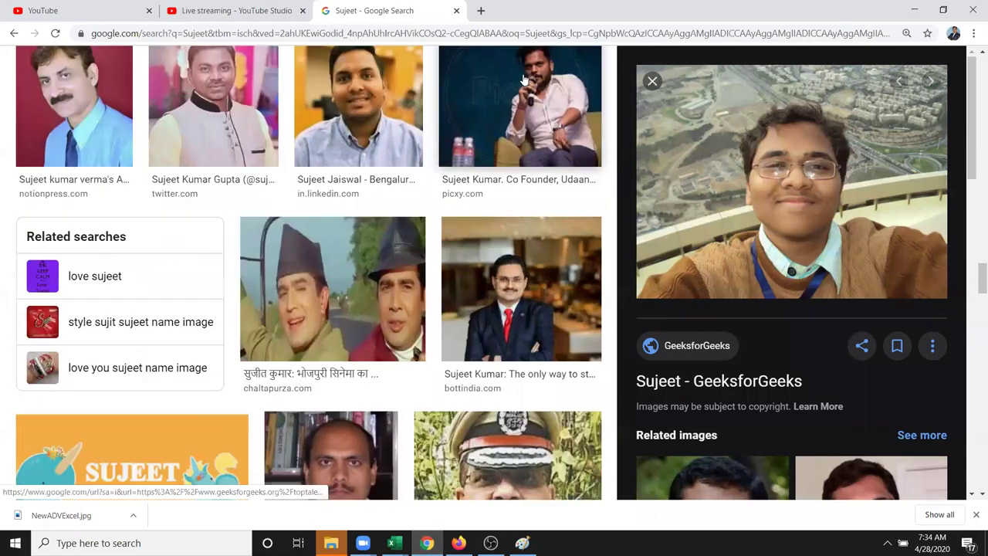
pyautogui.click(653, 35)
pyautogui.write('goo')
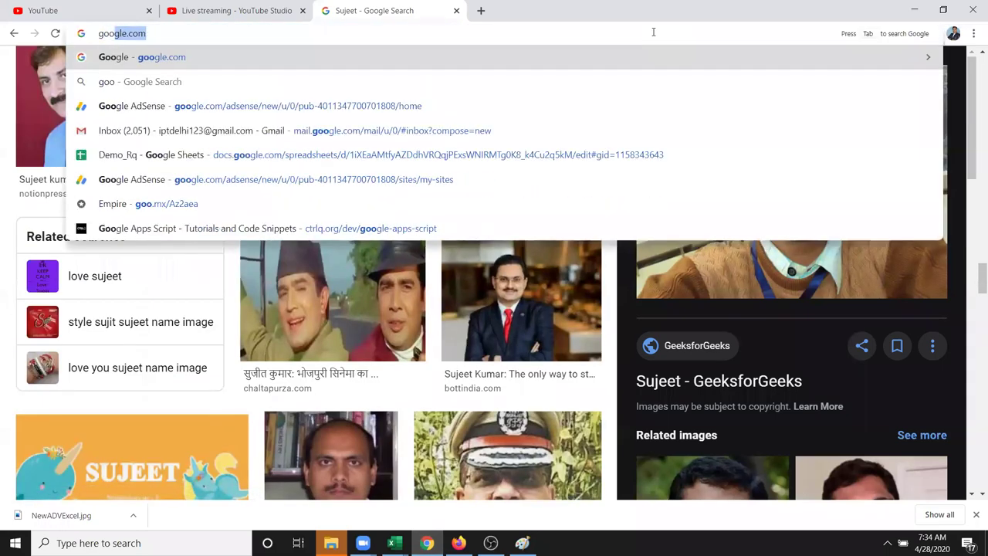
pyautogui.press('Return')
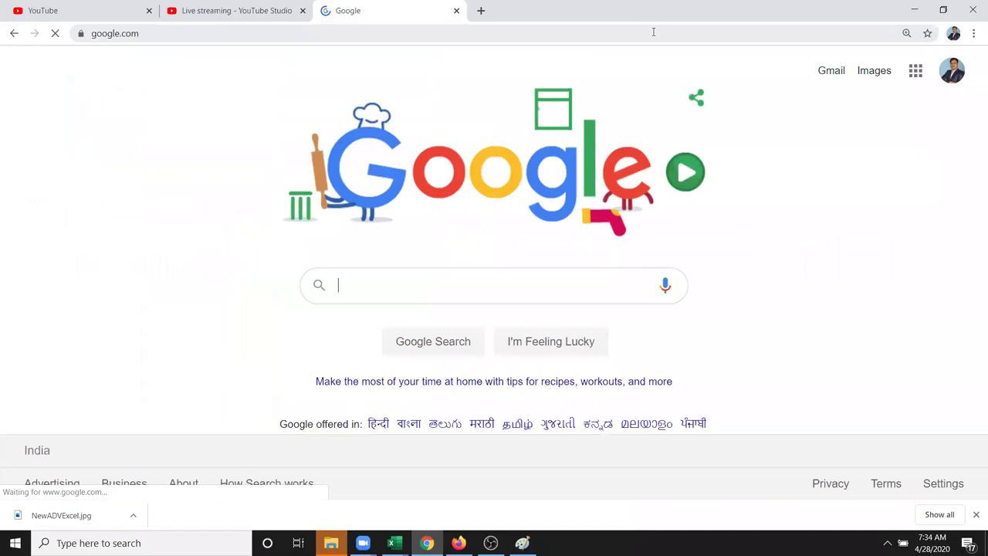
pyautogui.click(584, 32)
pyautogui.write('ip')
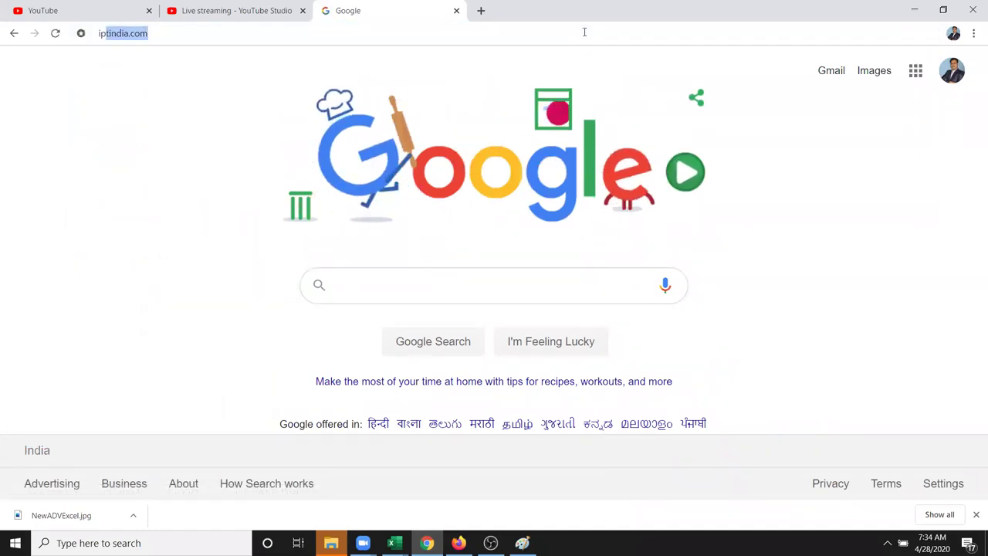
pyautogui.press('Return')
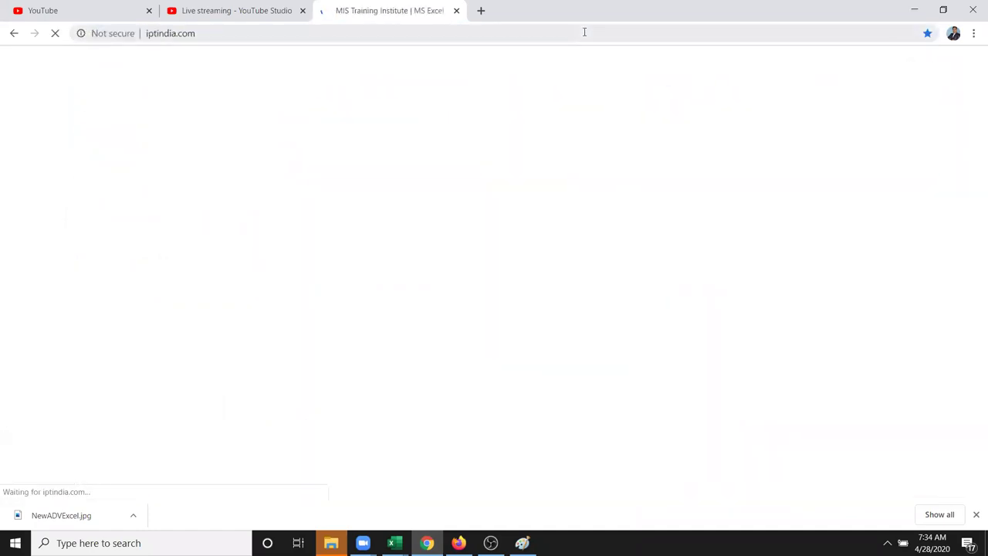
pyautogui.scroll(-1, 694, 222)
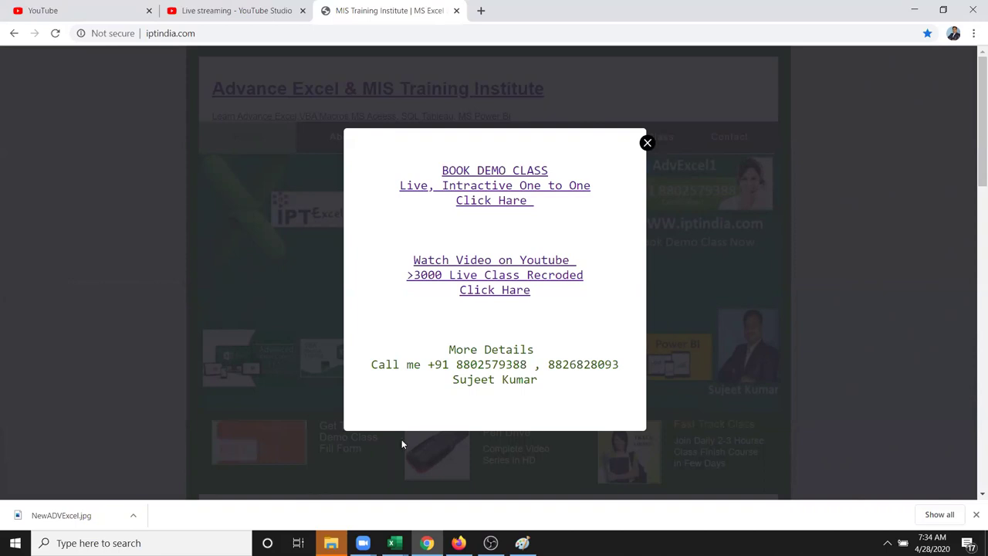
pyautogui.click(393, 543)
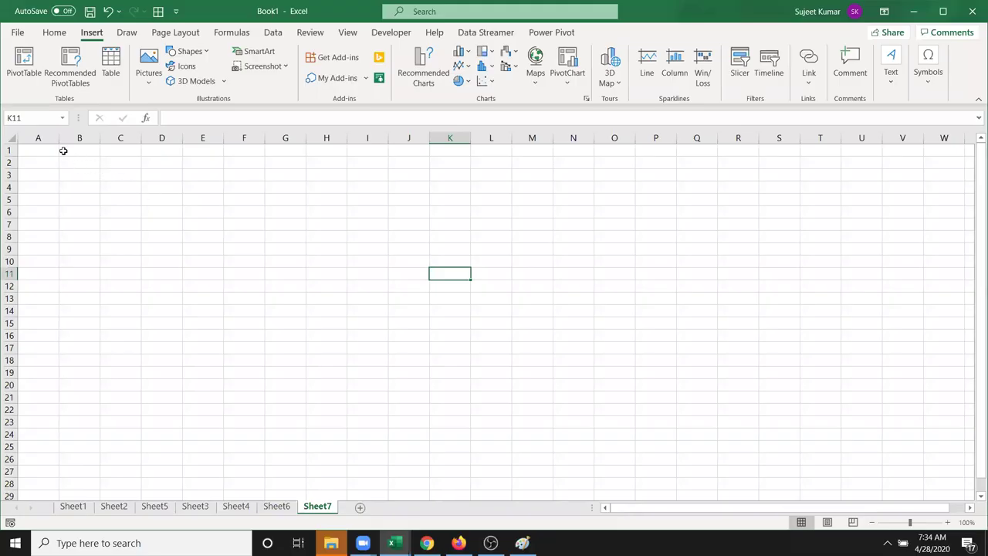
# Select cell A1 and start a Screen Clipping from the Screenshot menu
pyautogui.click(38, 148)
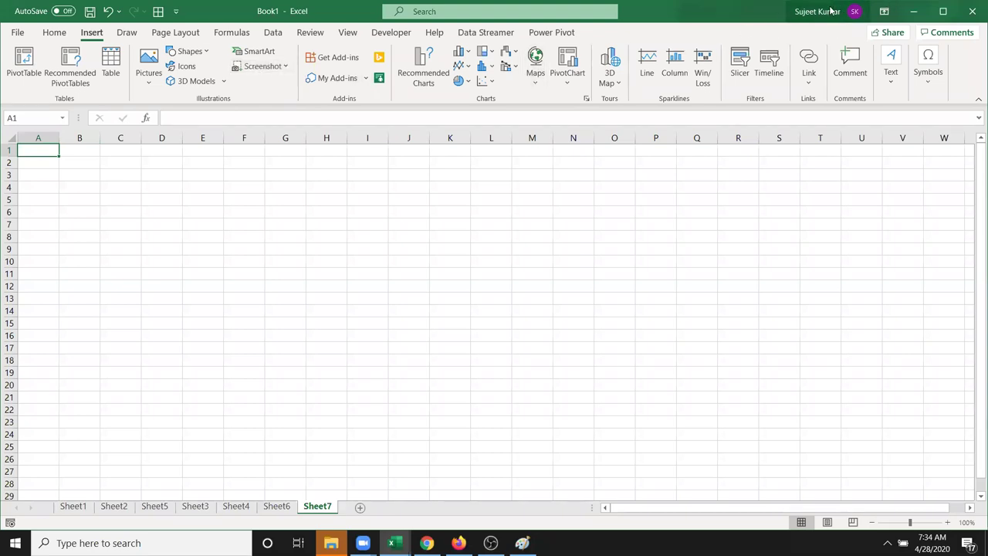
pyautogui.click(262, 69)
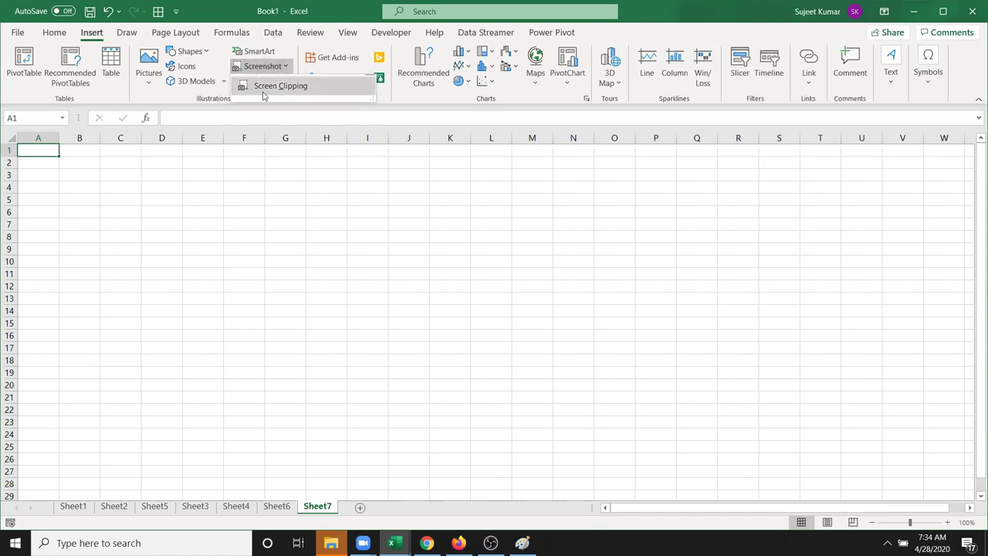
pyautogui.click(263, 88)
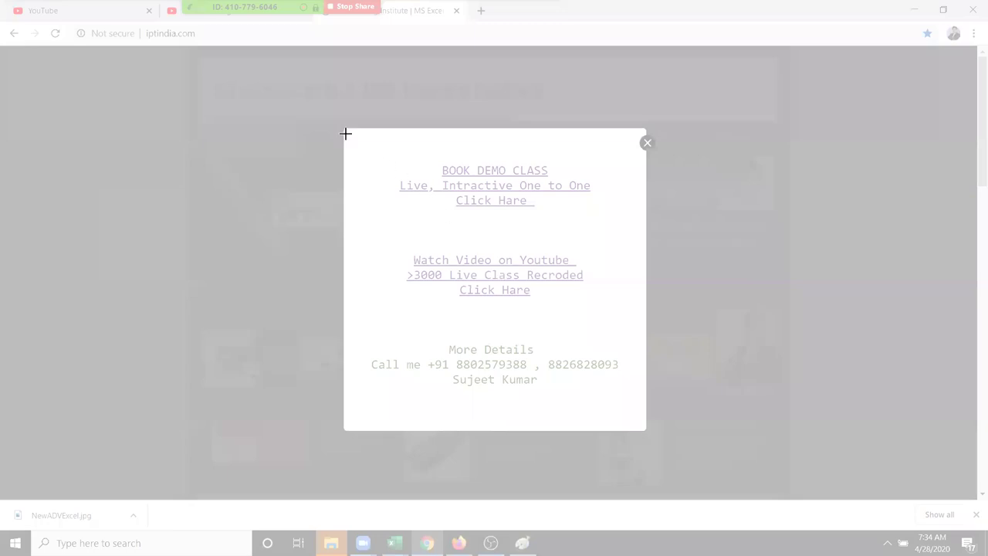
# Clip the Book Demo Class popup into Sheet7 and move the picture toward column K
pyautogui.moveTo(341, 126); pyautogui.dragTo(647, 431)
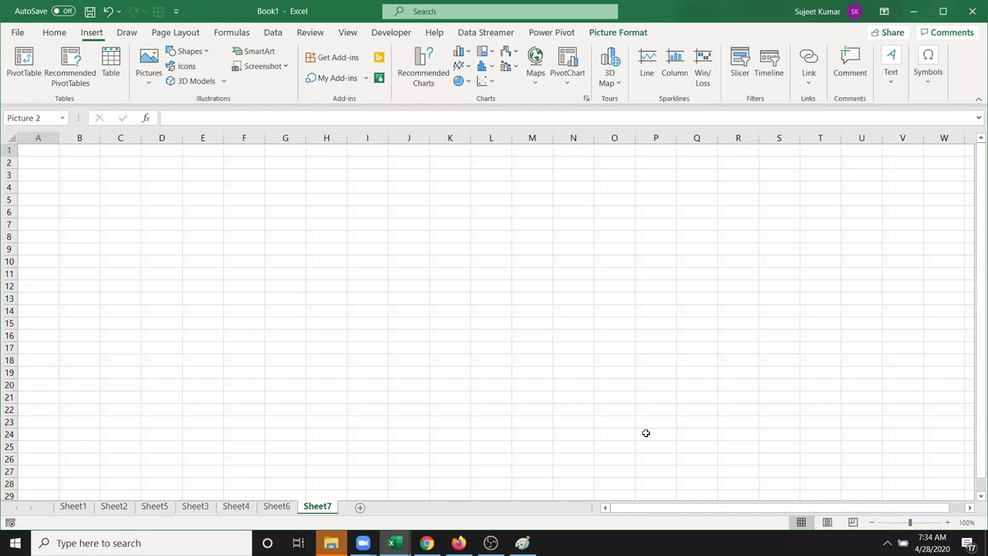
pyautogui.hotkey('ctrl', 'v')
pyautogui.moveTo(262, 305); pyautogui.dragTo(690, 349)
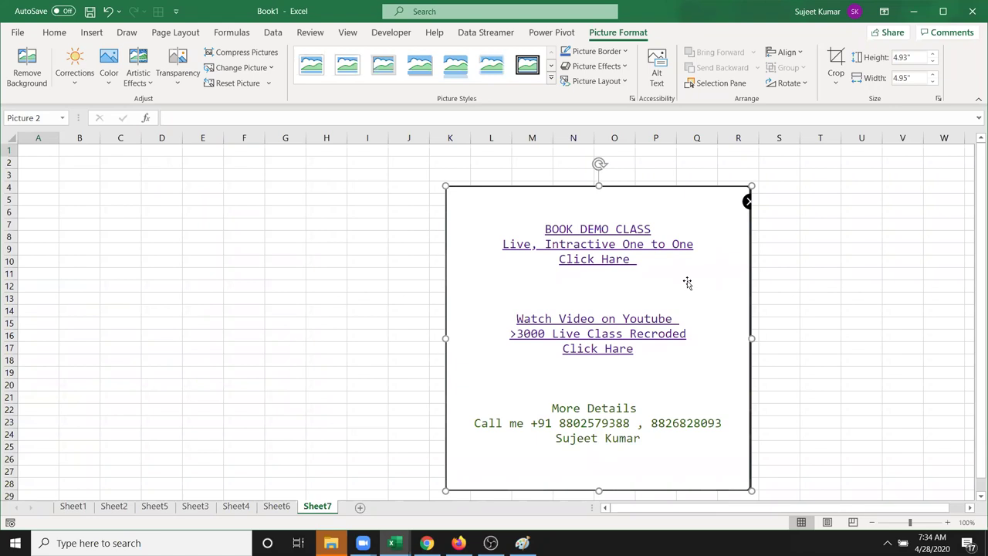
# Delete the clipped Book Demo Class picture from Sheet7
pyautogui.press('Delete')
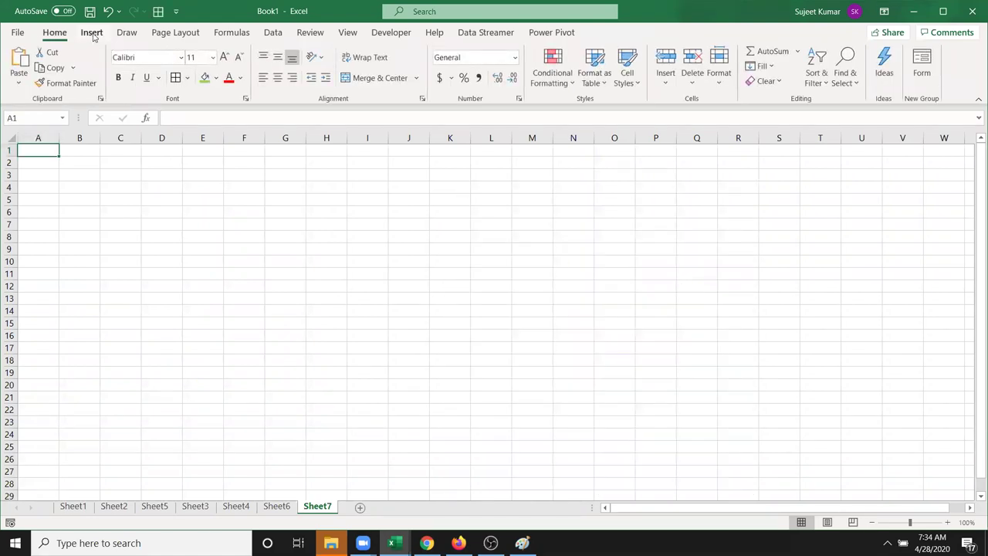
pyautogui.click(91, 33)
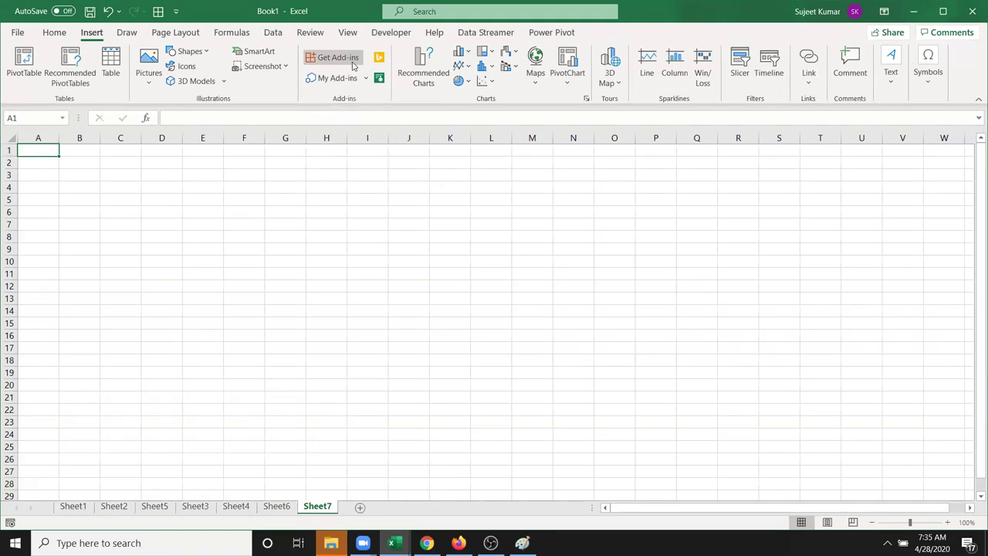
# Install the Mini Calendar and Date Picker add-in from the Office Add-ins store
pyautogui.click(353, 66)
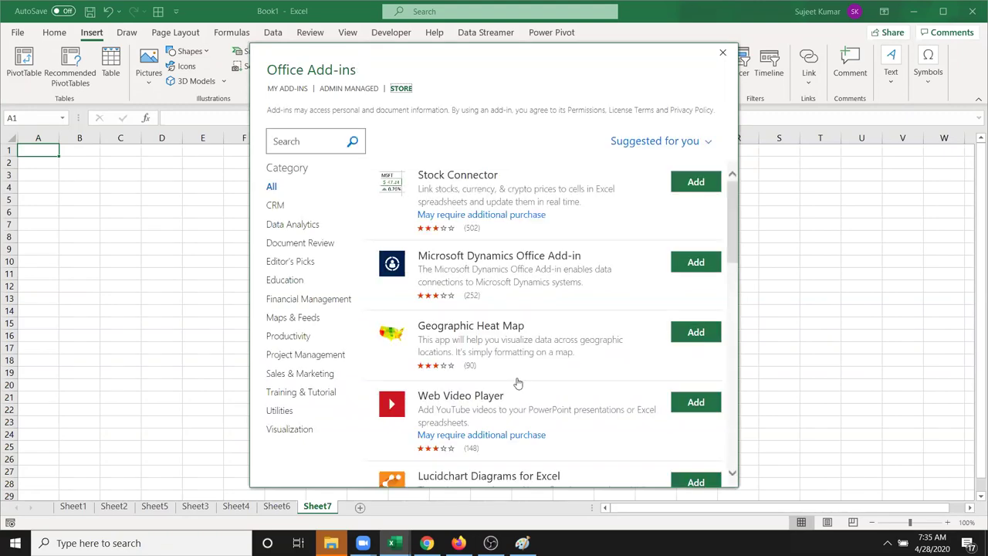
pyautogui.scroll(-3, 519, 378)
pyautogui.scroll(-3, 521, 378)
pyautogui.scroll(-2, 521, 378)
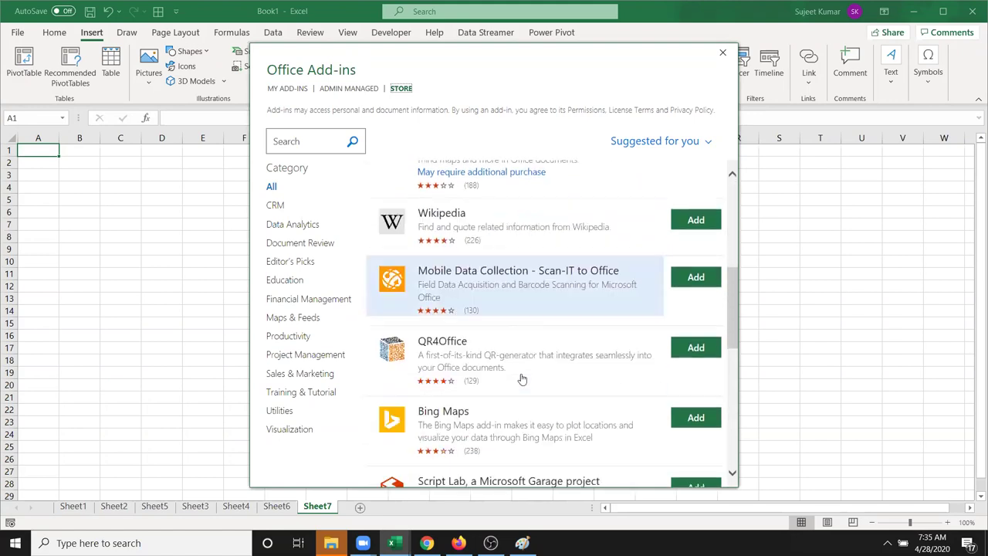
pyautogui.scroll(-3, 520, 377)
pyautogui.scroll(-1, 522, 378)
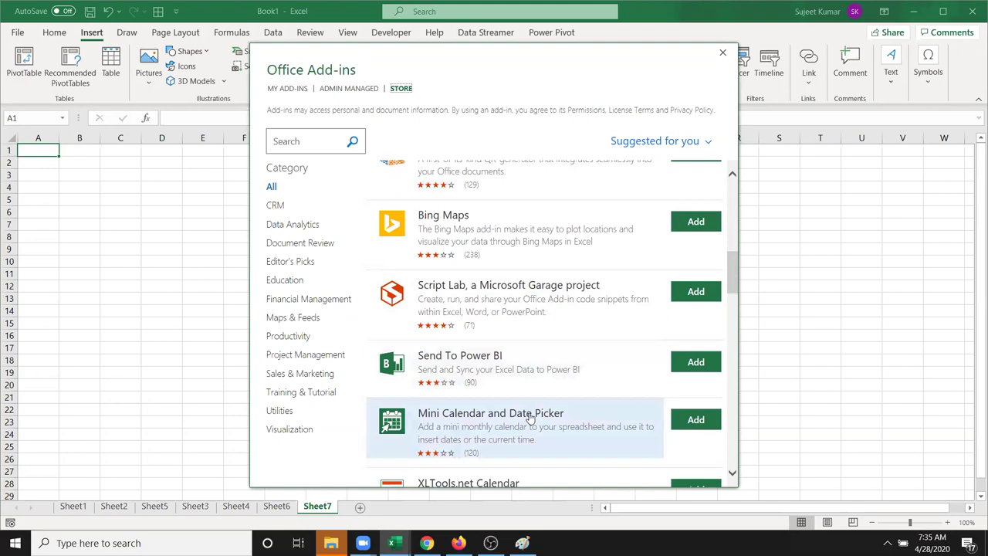
pyautogui.click(690, 421)
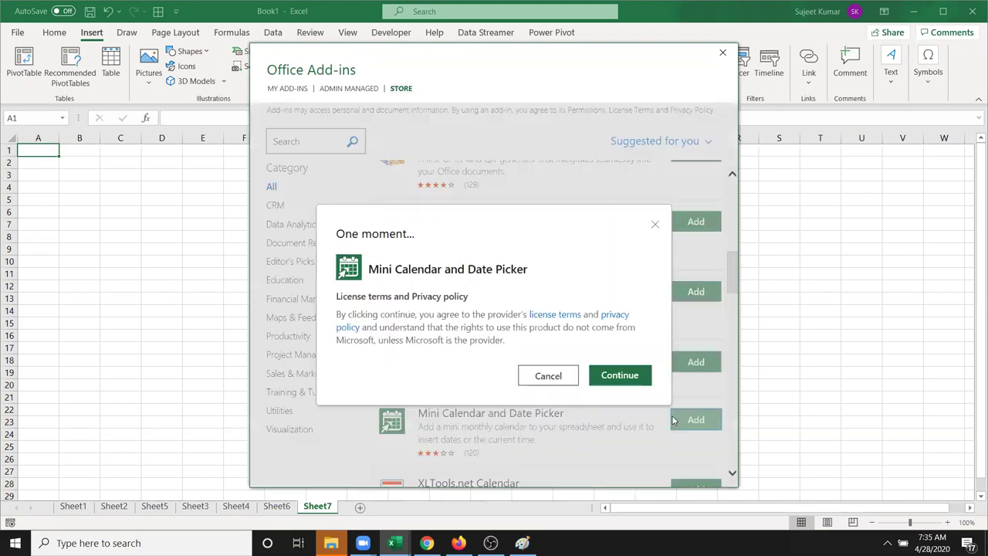
pyautogui.click(610, 377)
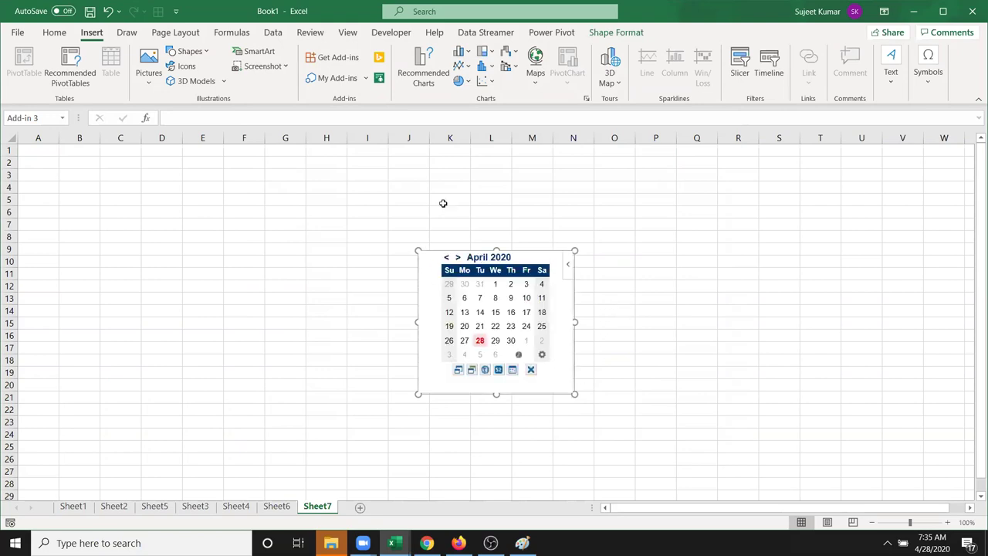
# Insert 4/29/2020 into cell A1 from the Mini Calendar and AutoFit column A
pyautogui.click(567, 265)
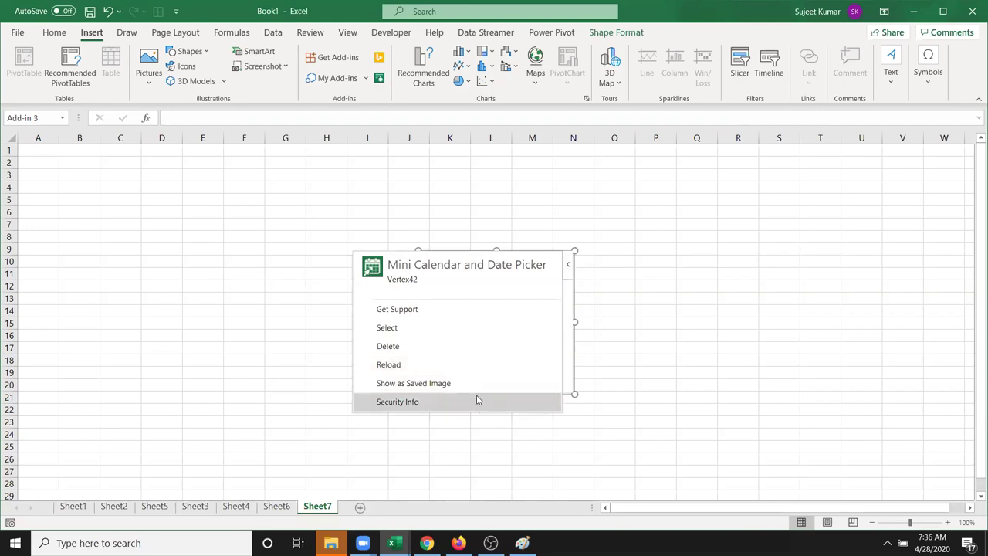
pyautogui.click(453, 330)
pyautogui.click(494, 340)
pyautogui.click(83, 162)
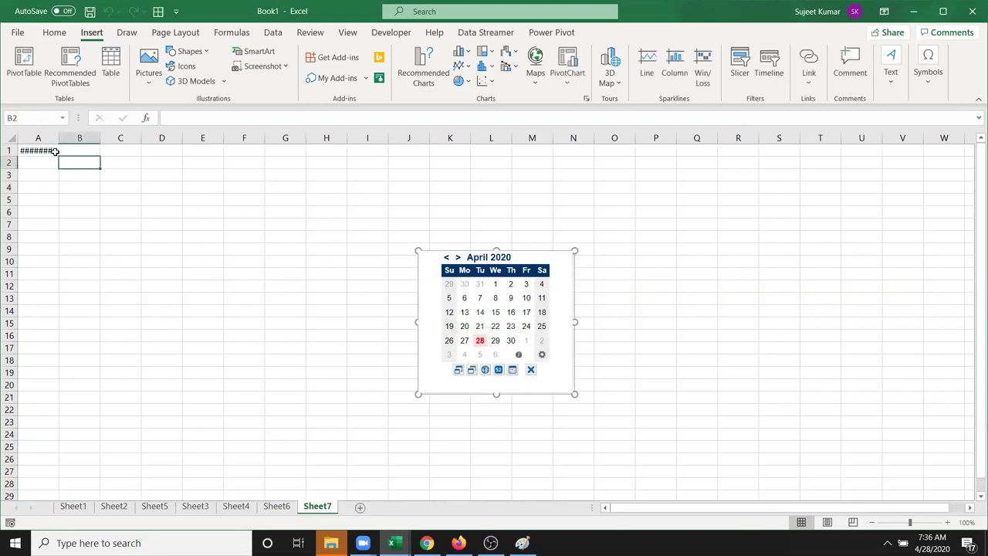
pyautogui.click(54, 152)
pyautogui.doubleClick(59, 134)
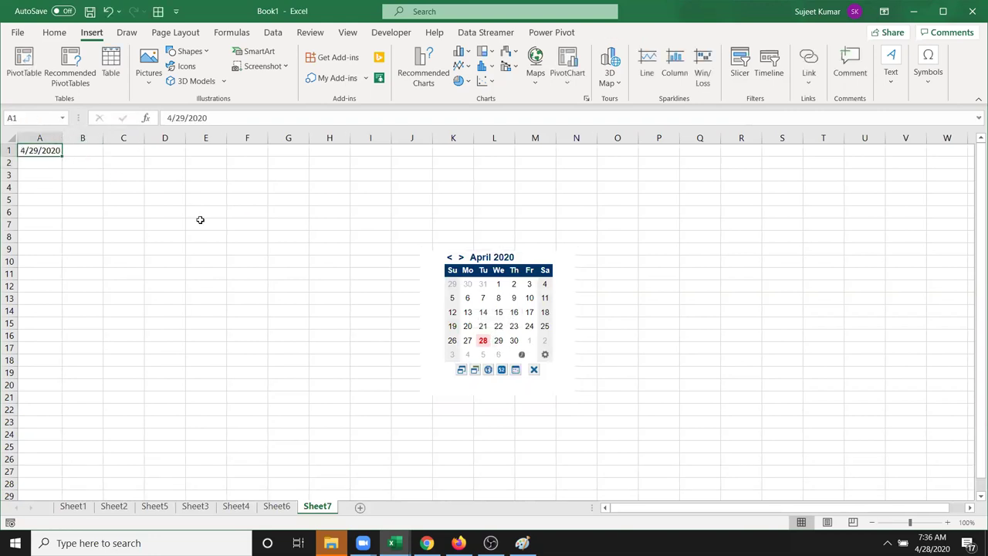
# Put 4/29/2020 into cell D6 and widen column D to fit it
pyautogui.click(181, 210)
pyautogui.click(498, 340)
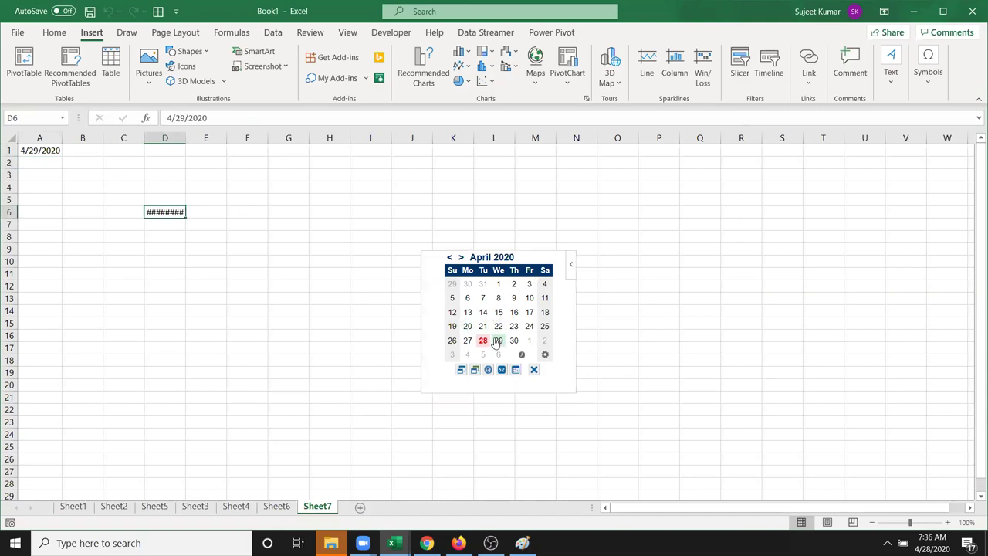
pyautogui.doubleClick(182, 137)
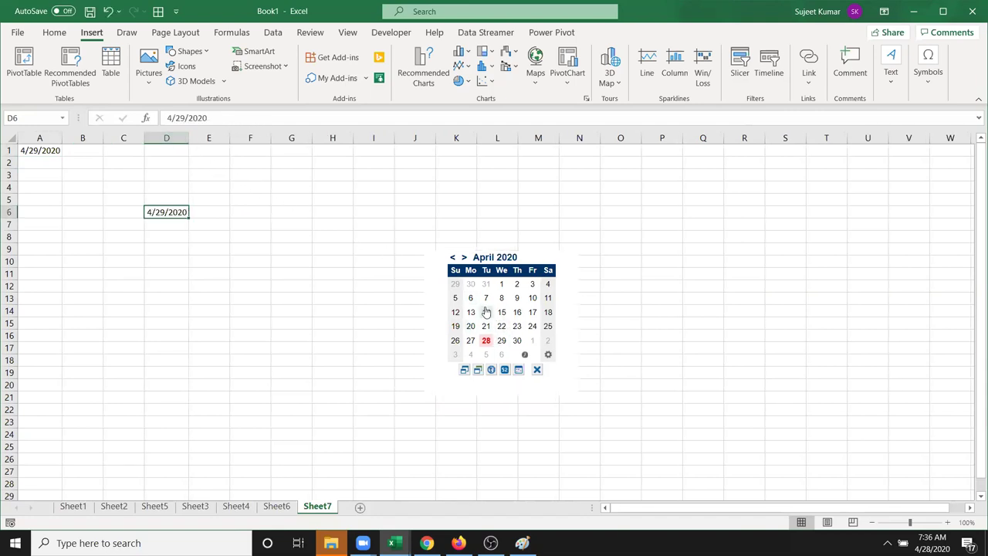
pyautogui.click(503, 299)
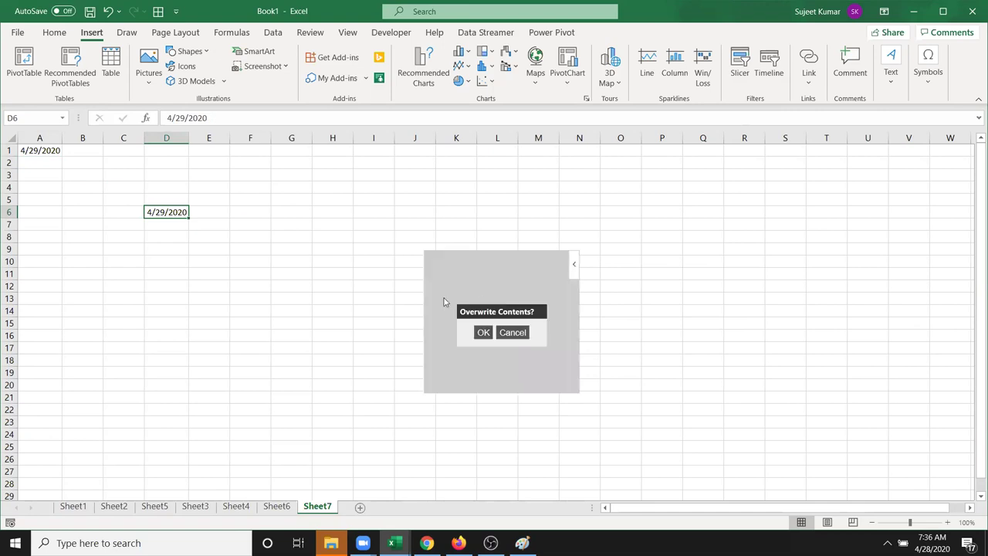
pyautogui.click(483, 333)
pyautogui.click(500, 345)
pyautogui.click(483, 333)
# Insert 4/30/2020 into cells F9 and E16 and AutoFit columns F and E
pyautogui.click(265, 251)
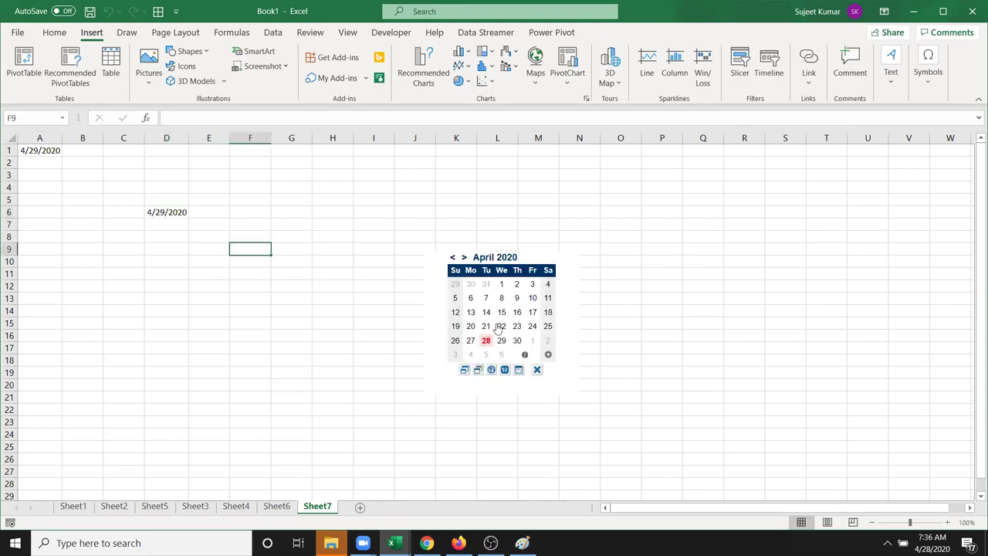
pyautogui.click(516, 340)
pyautogui.click(208, 335)
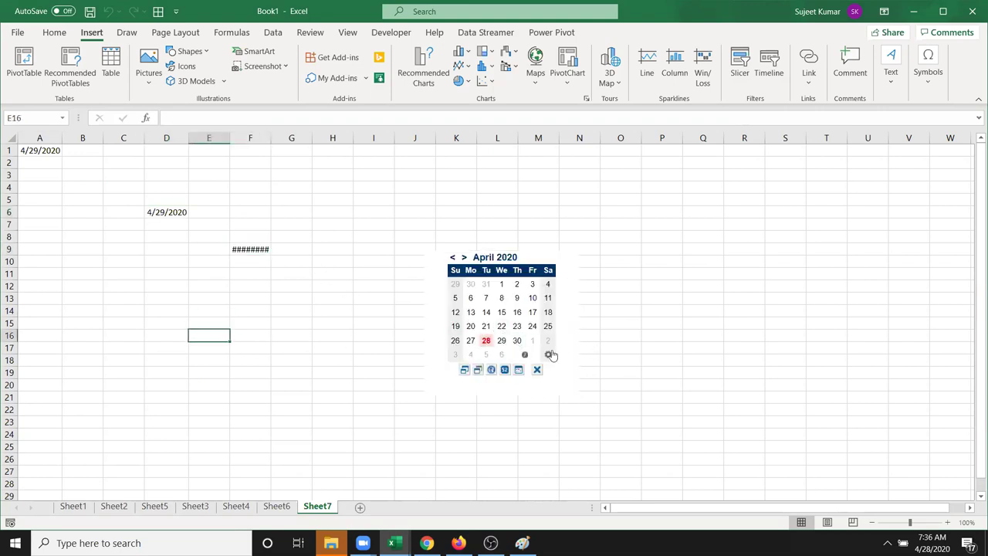
pyautogui.click(516, 341)
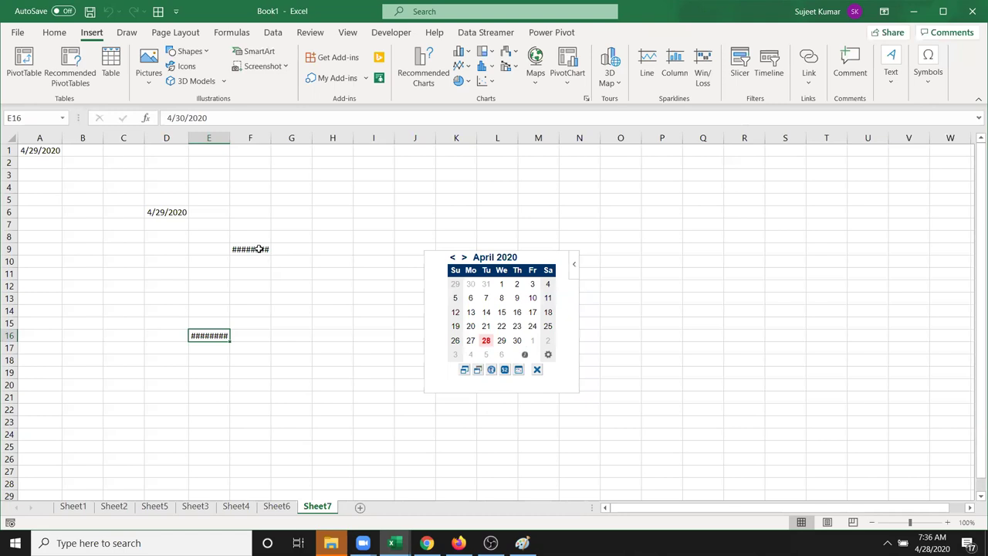
pyautogui.click(259, 250)
pyautogui.doubleClick(272, 139)
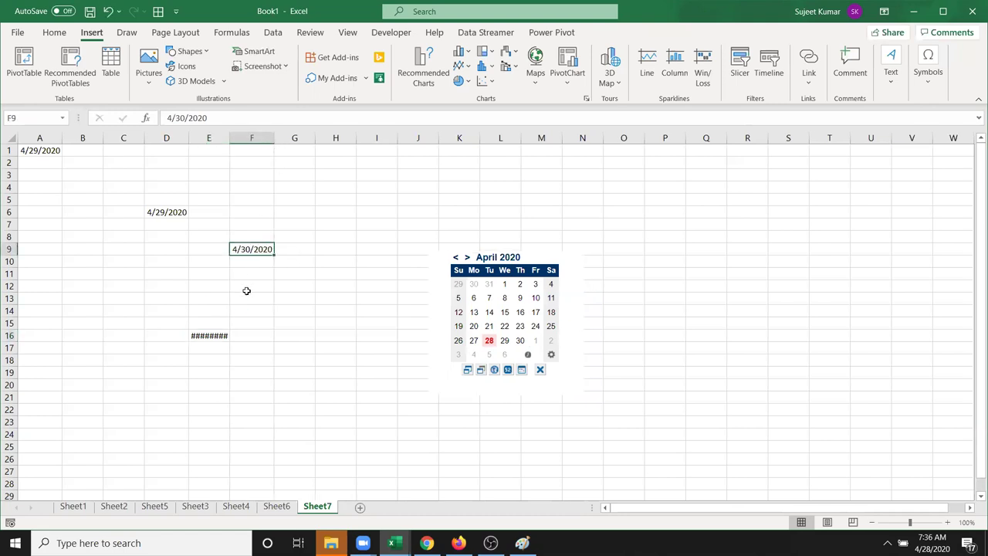
pyautogui.click(221, 335)
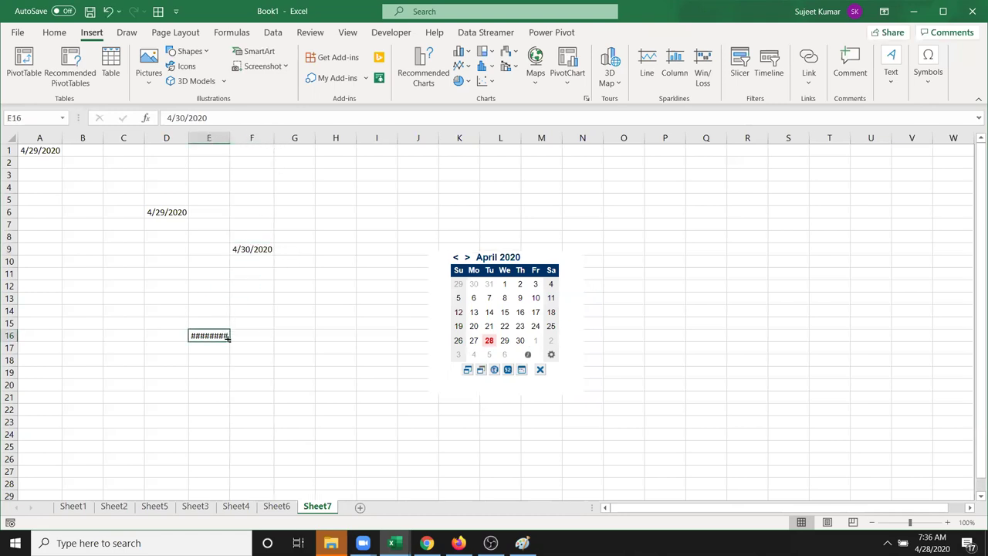
pyautogui.doubleClick(230, 138)
# Select the date range A1:G16, then a block of cells in columns C–E
pyautogui.moveTo(44, 152); pyautogui.dragTo(299, 344)
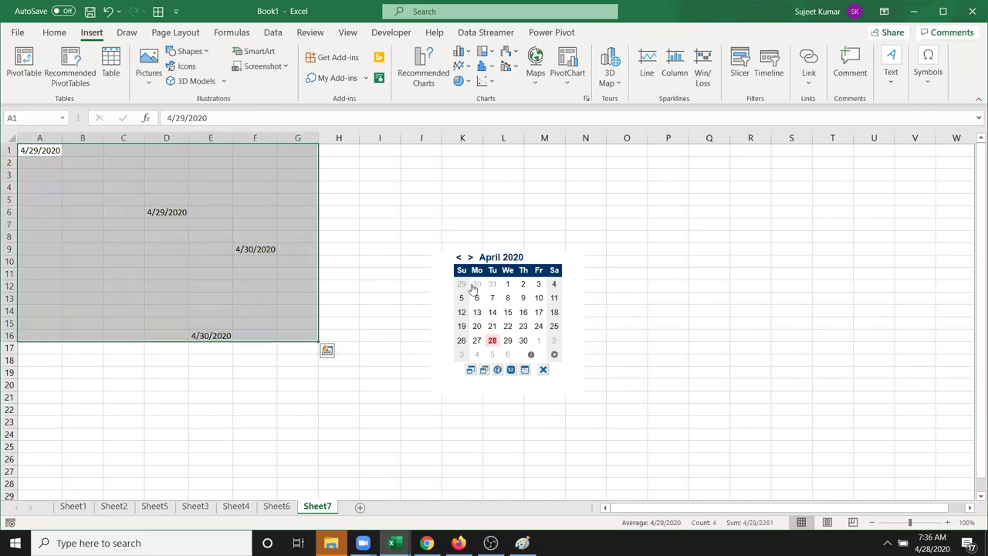
pyautogui.moveTo(506, 317)
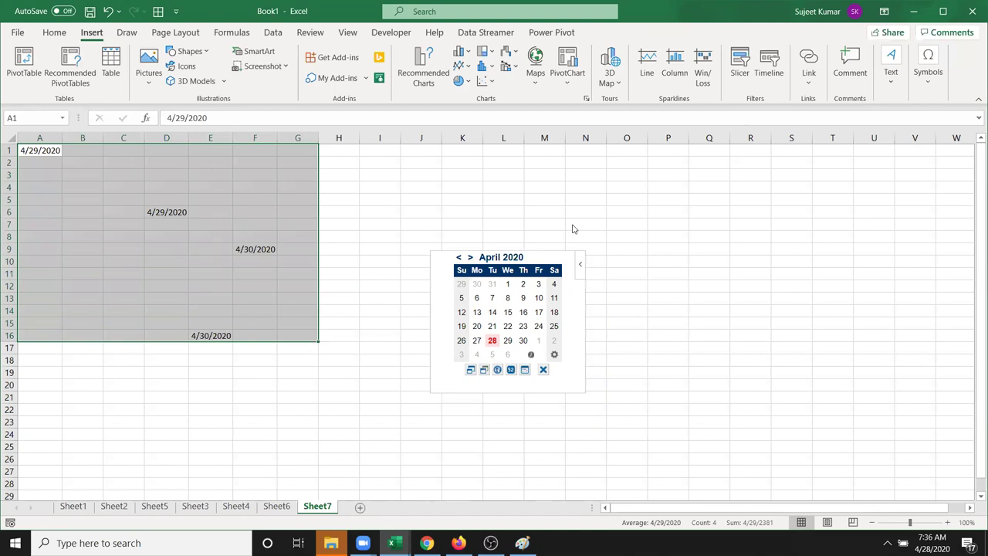
pyautogui.click(774, 258)
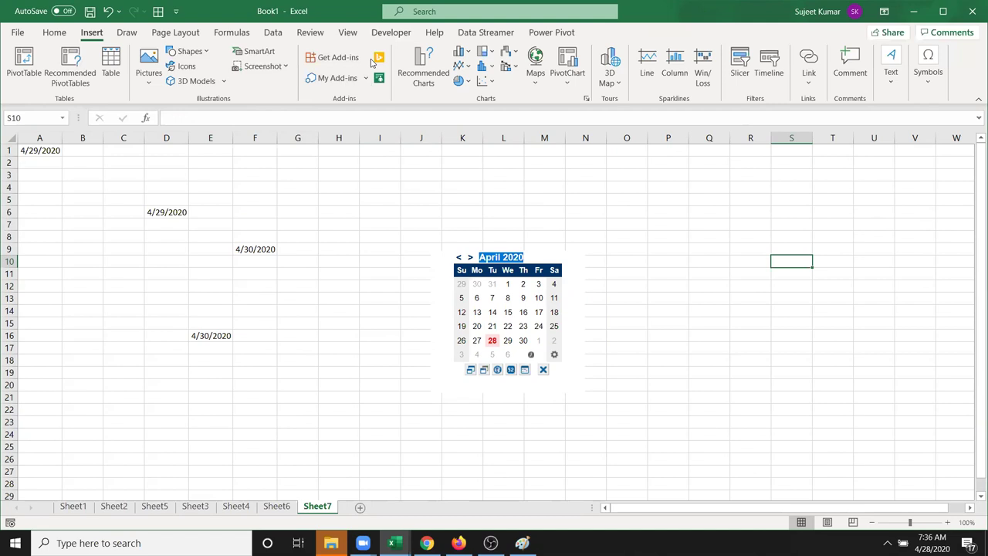
pyautogui.moveTo(114, 185)
pyautogui.mouseDown()
pyautogui.moveTo(228, 341)
pyautogui.moveTo(290, 371)
pyautogui.mouseUp()
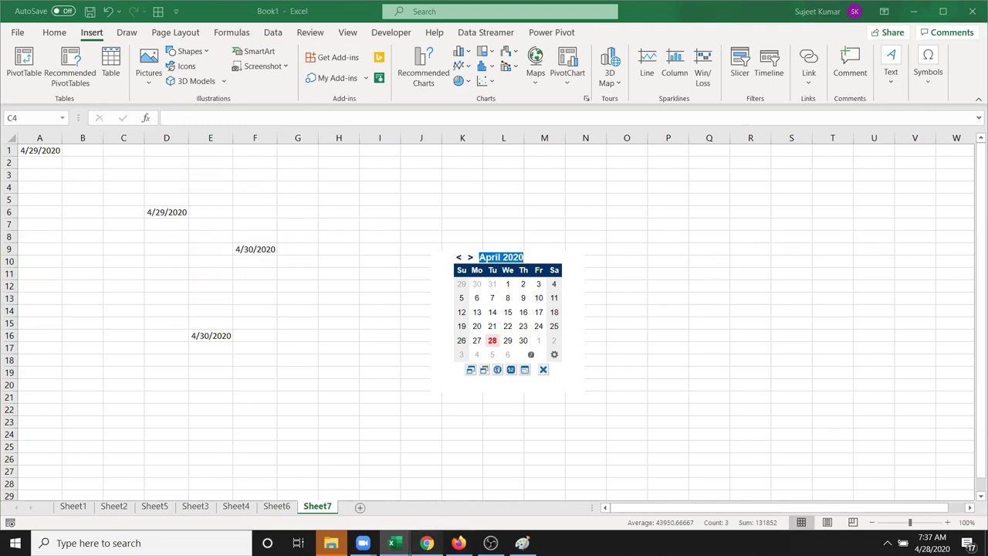
# Switch to Chrome and load google.com from the address bar
pyautogui.click(429, 543)
pyautogui.click(478, 37)
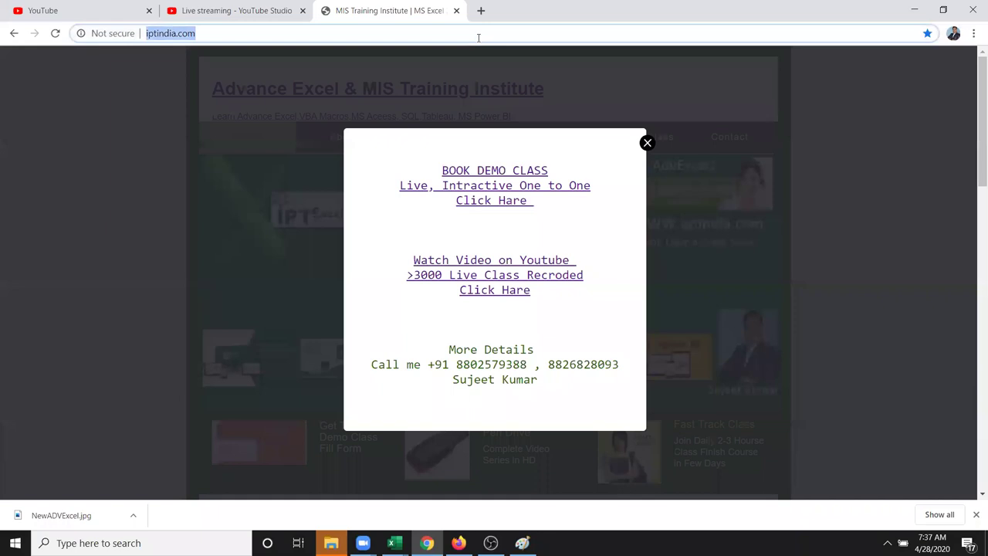
pyautogui.write('goo')
pyautogui.press('Return')
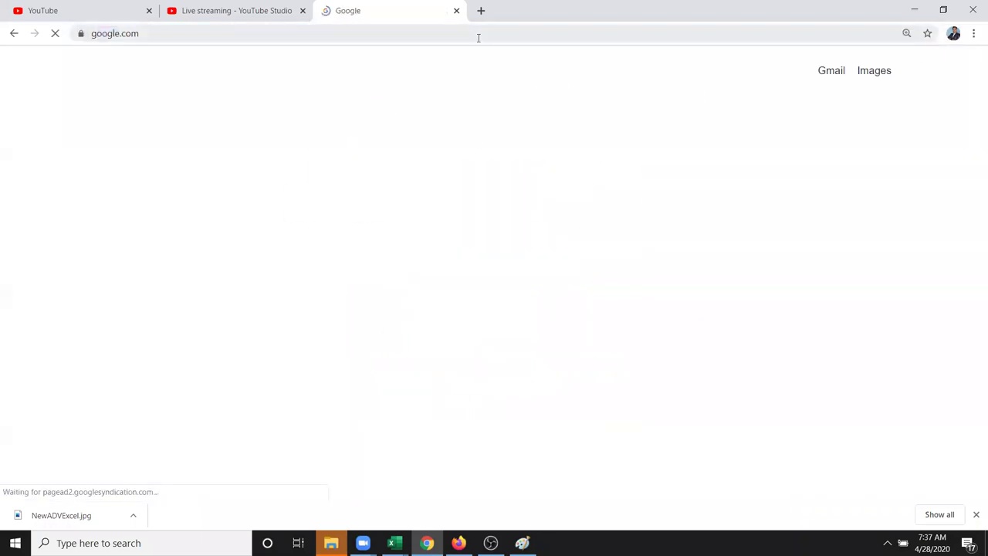
pyautogui.press('super+d')
pyautogui.moveTo(120, 132); pyautogui.dragTo(309, 197)
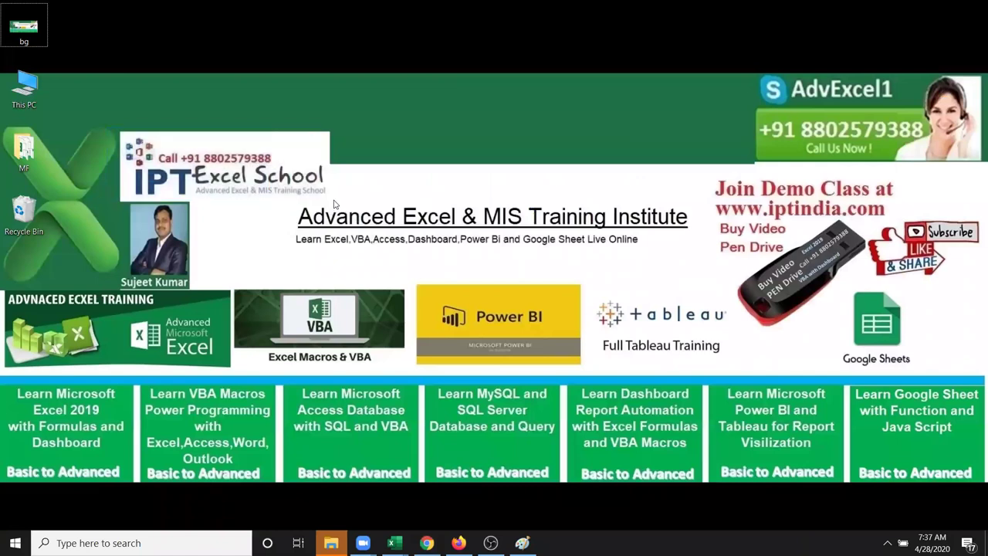
pyautogui.press('super+d')
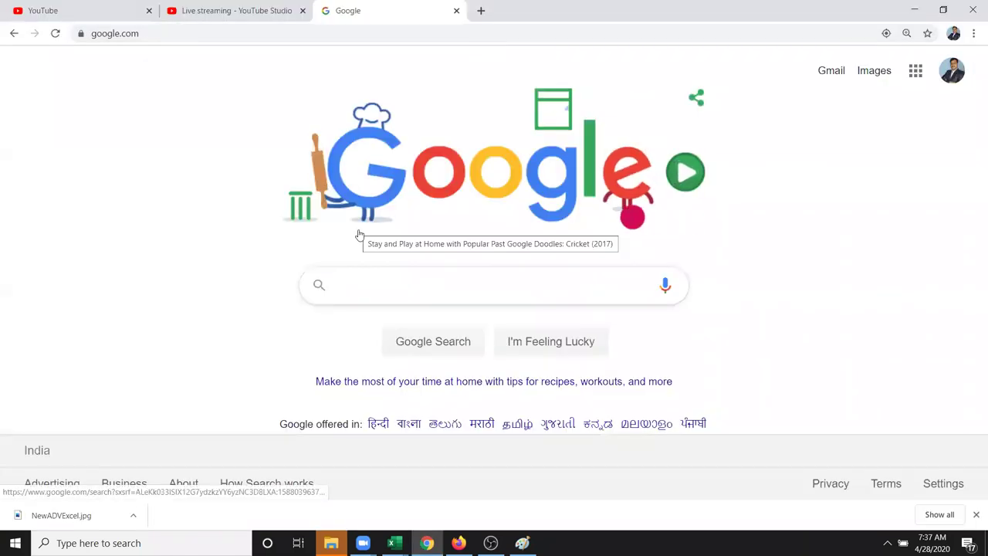
# Search Google Images for 'logo', browse the results, then minimise Chrome to the desktop
pyautogui.write('logo')
pyautogui.press('Return')
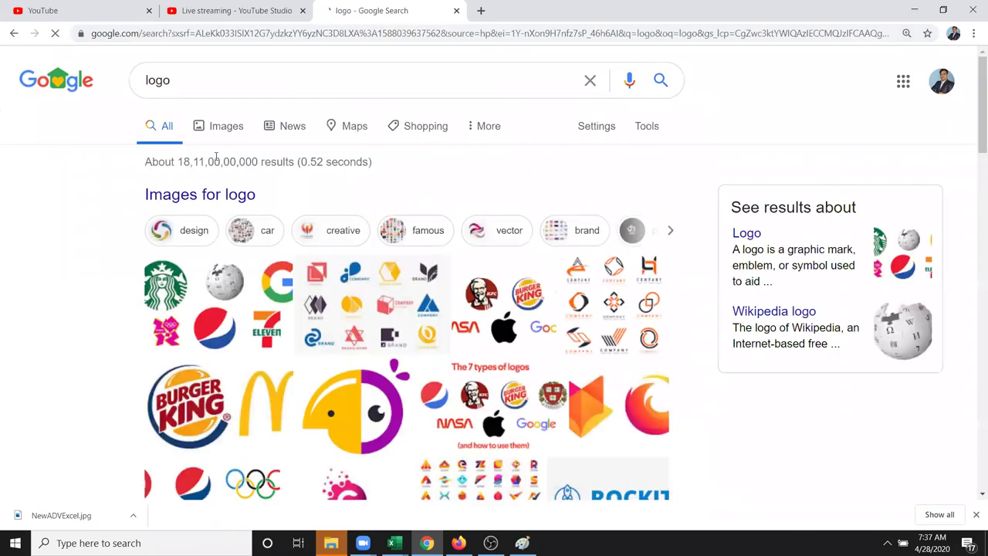
pyautogui.click(226, 131)
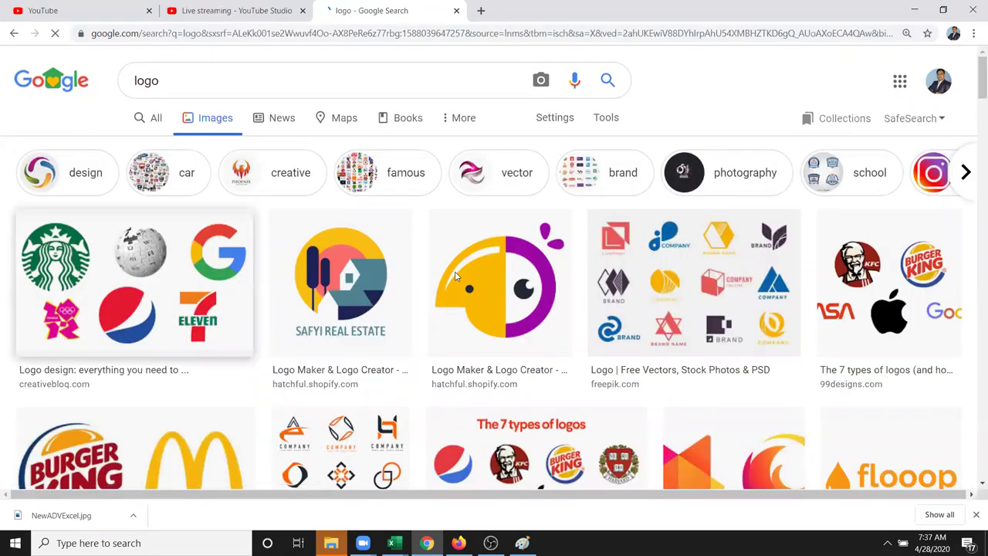
pyautogui.scroll(-4, 611, 289)
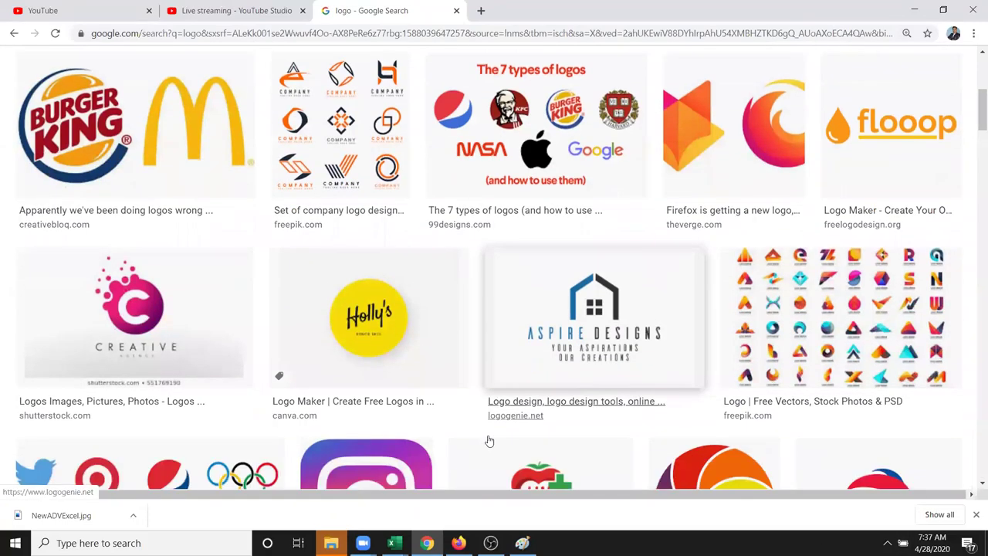
pyautogui.scroll(-3, 490, 439)
pyautogui.scroll(-1, 759, 388)
pyautogui.scroll(-2, 759, 388)
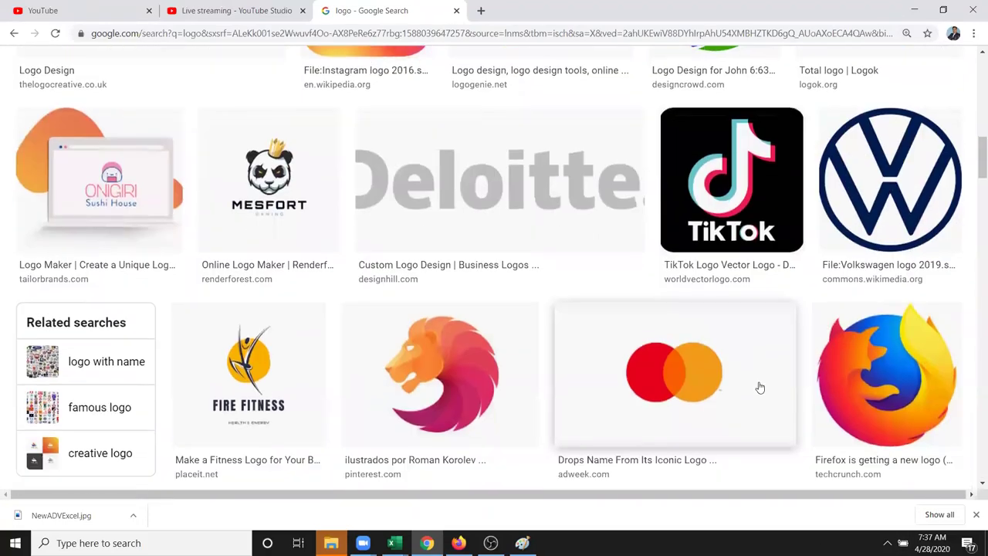
pyautogui.scroll(-2, 760, 386)
pyautogui.scroll(-3, 759, 386)
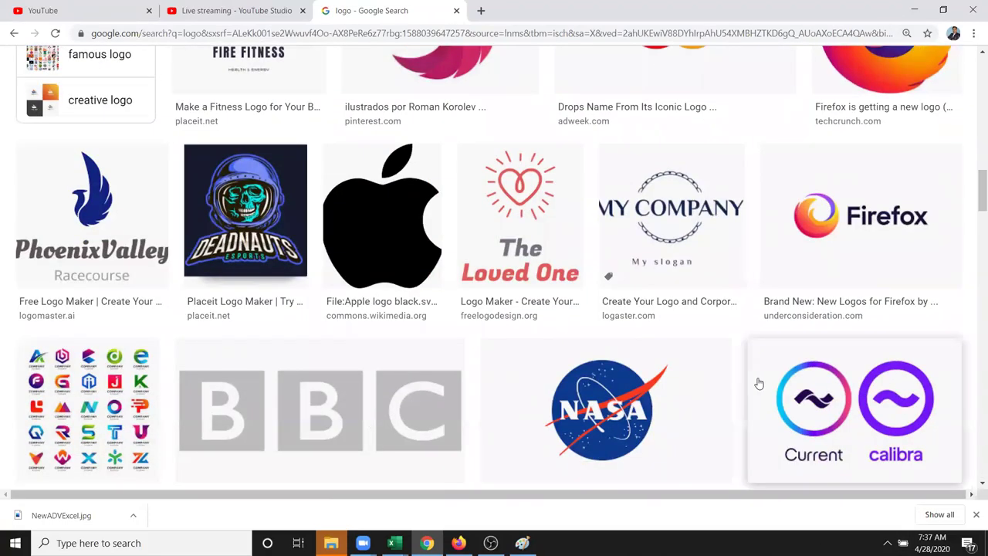
pyautogui.scroll(4, 758, 383)
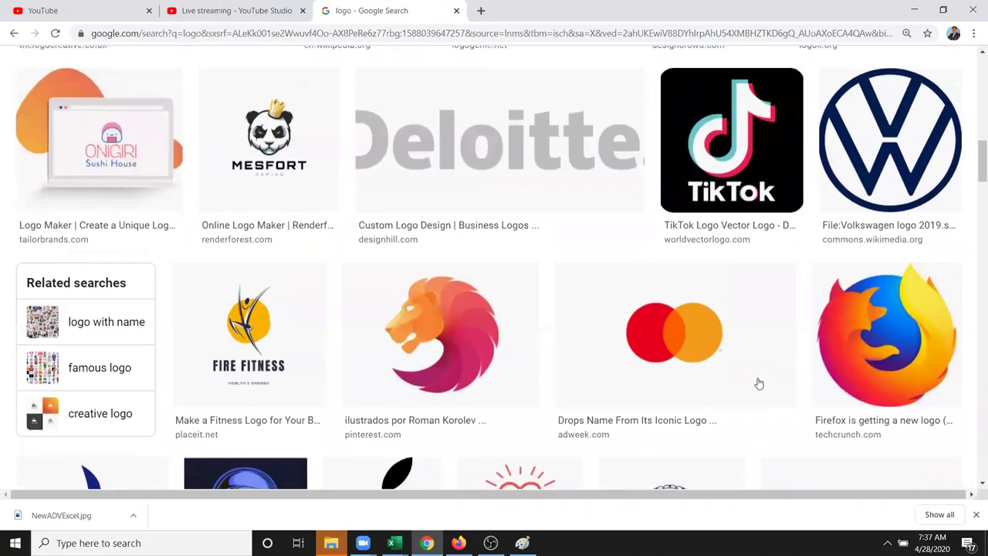
pyautogui.scroll(2, 759, 383)
pyautogui.scroll(1, 757, 382)
pyautogui.scroll(3, 756, 381)
pyautogui.scroll(3, 756, 381)
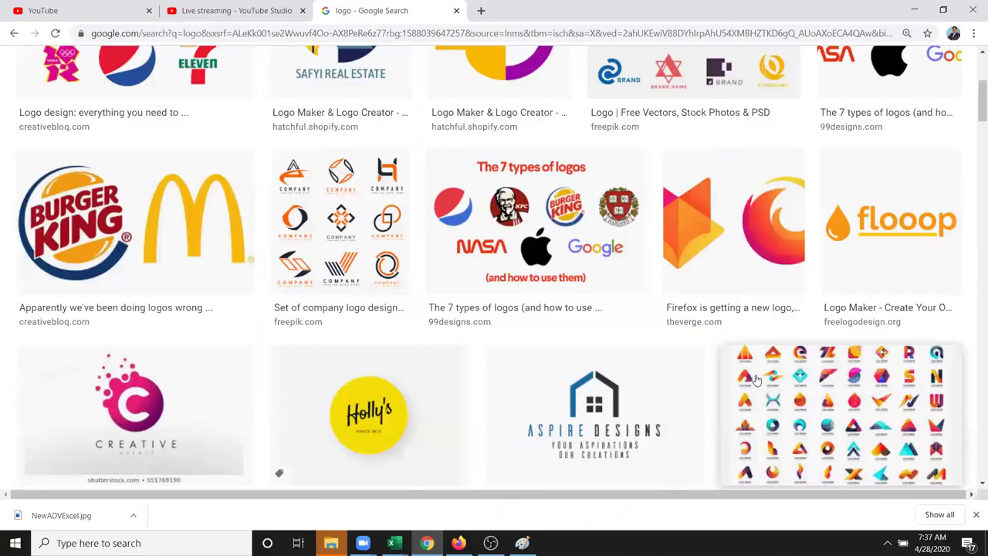
pyautogui.scroll(3, 756, 381)
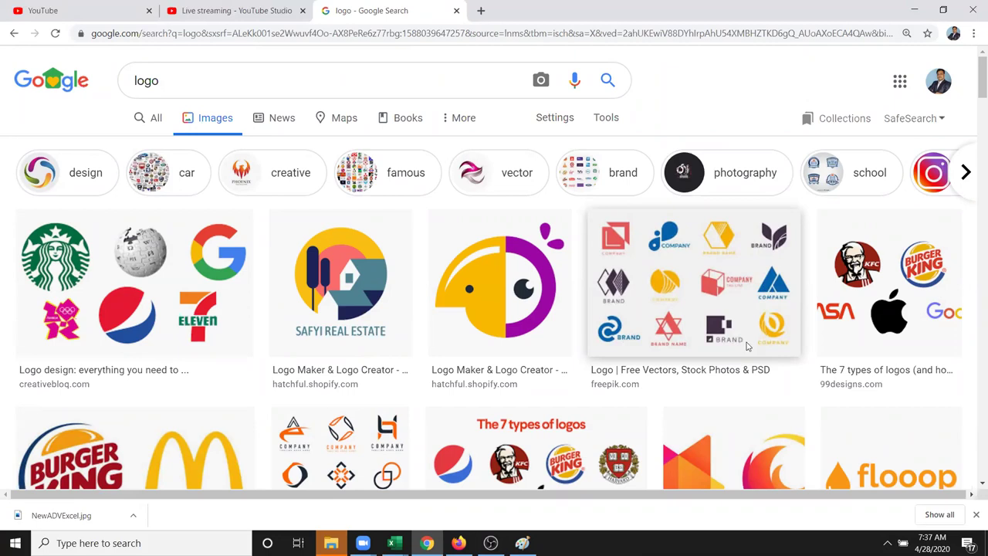
pyautogui.press('super+d')
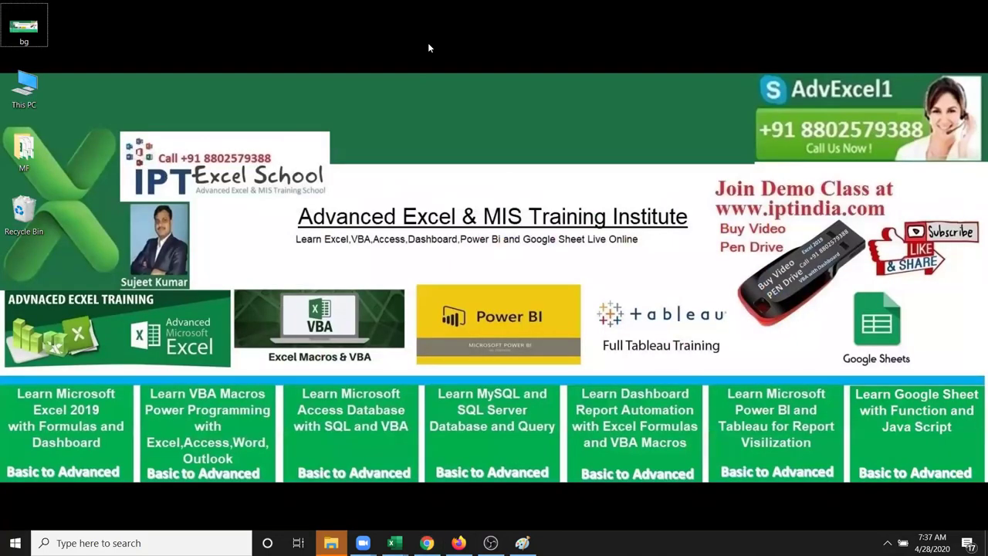